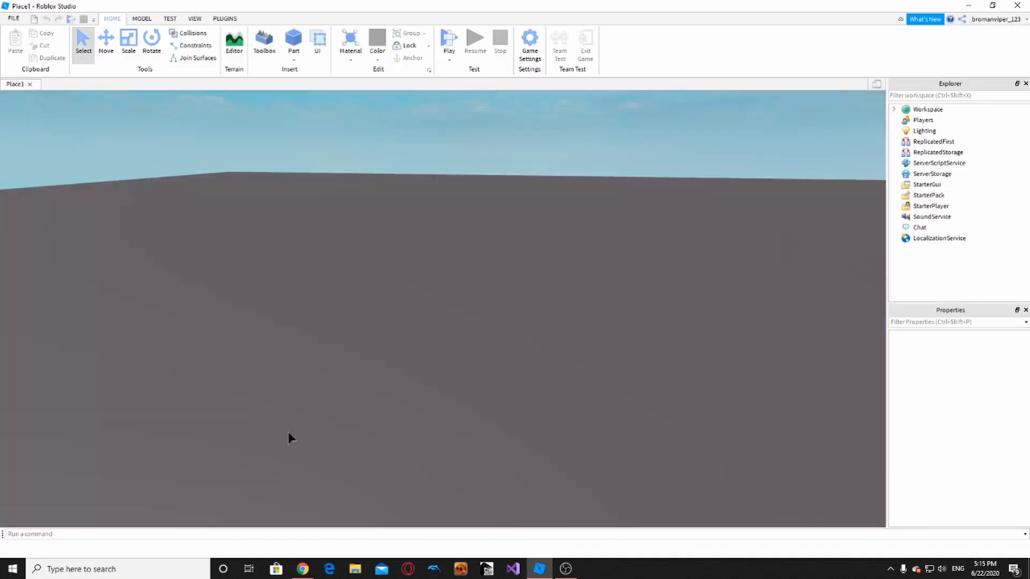
- Orbit and zoom the camera to inspect the empty studded grey baseplate
right_click_drag(399, 351, 399, 349)
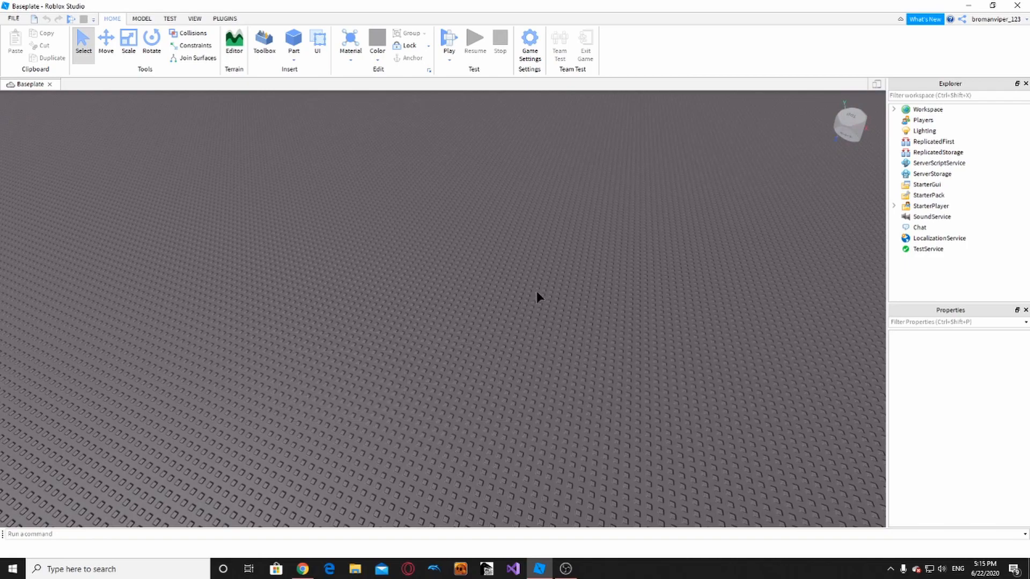
scroll(688, 169, "down", 10)
right_click_drag(678, 184, 678, 183)
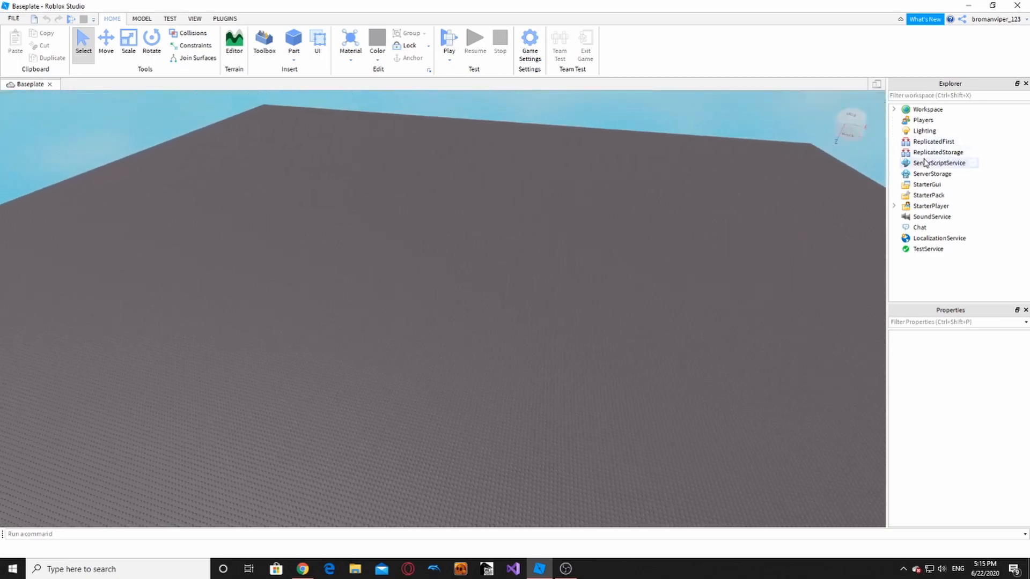
scroll(619, 285, "up", 10)
scroll(618, 287, "down", 1)
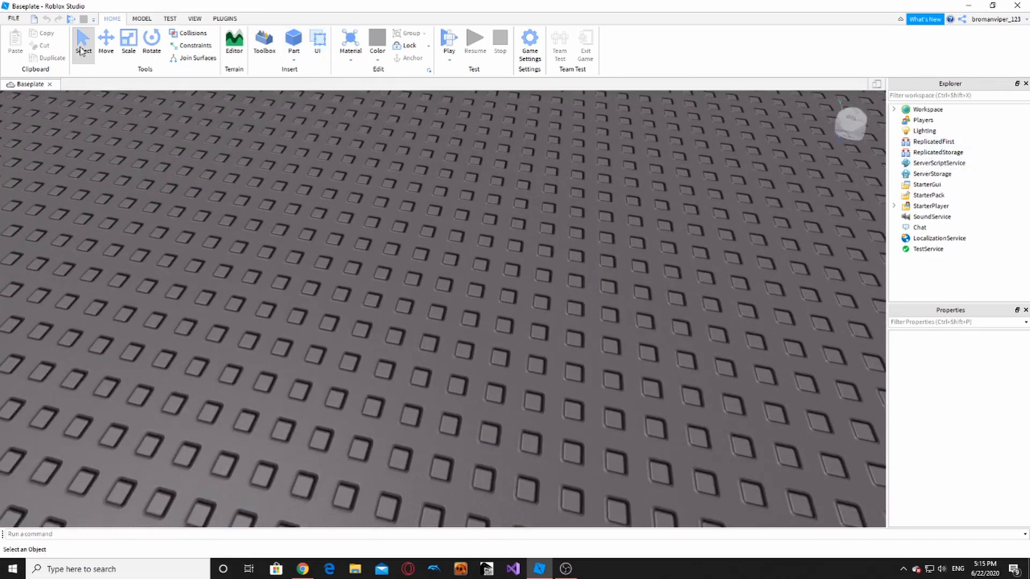
- Search the Toolbox for 'npc', insert the NPC model, then close the Toolbox
left_click(193, 21)
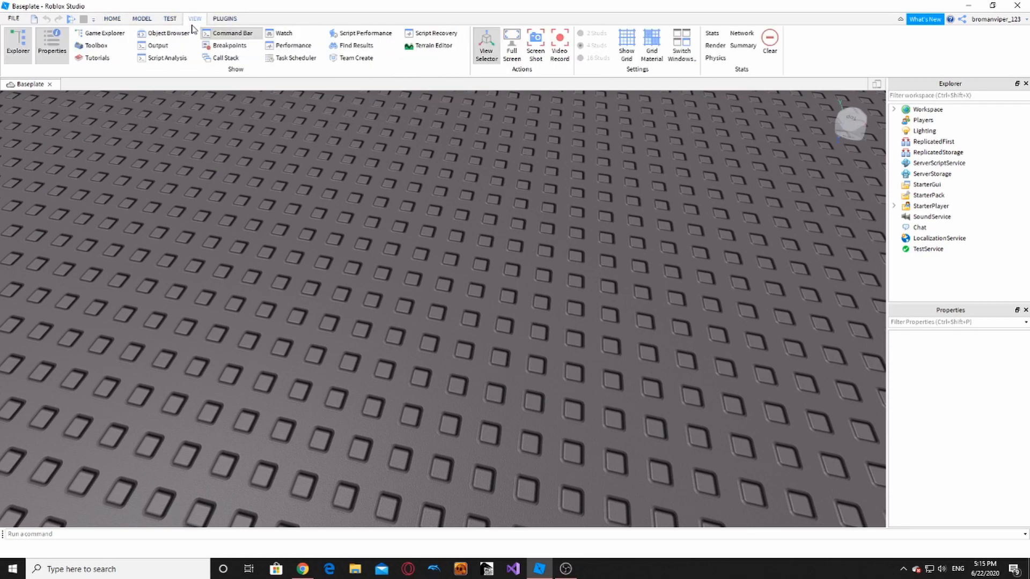
left_click(99, 46)
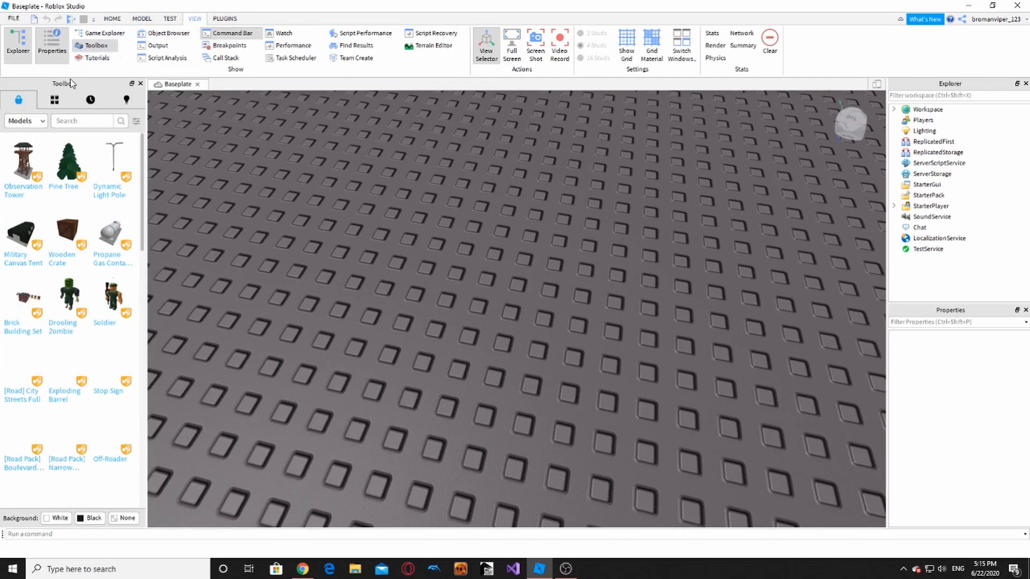
left_click(67, 118)
type("npc")
key("Return")
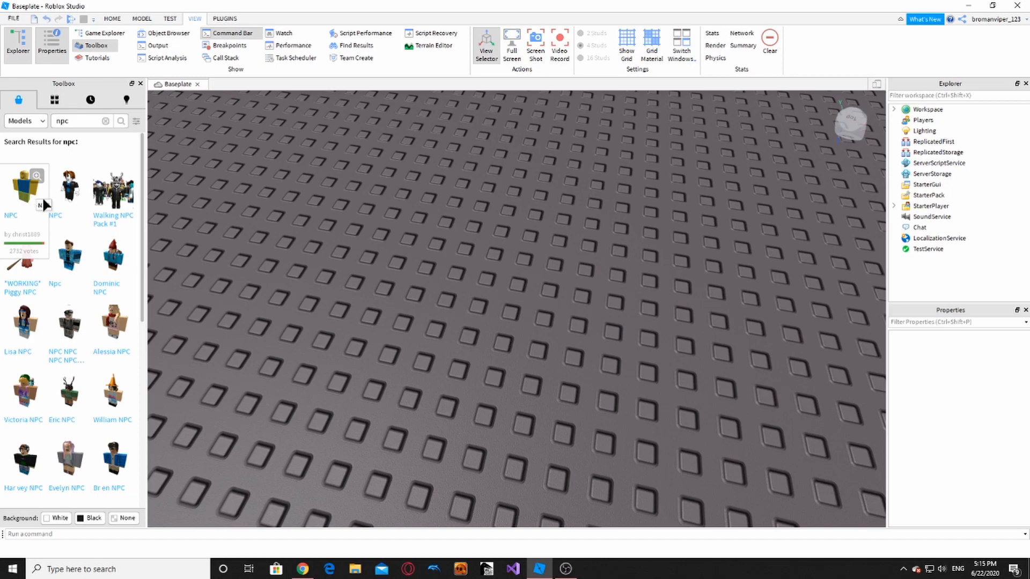
left_click(41, 195)
left_click(331, 284)
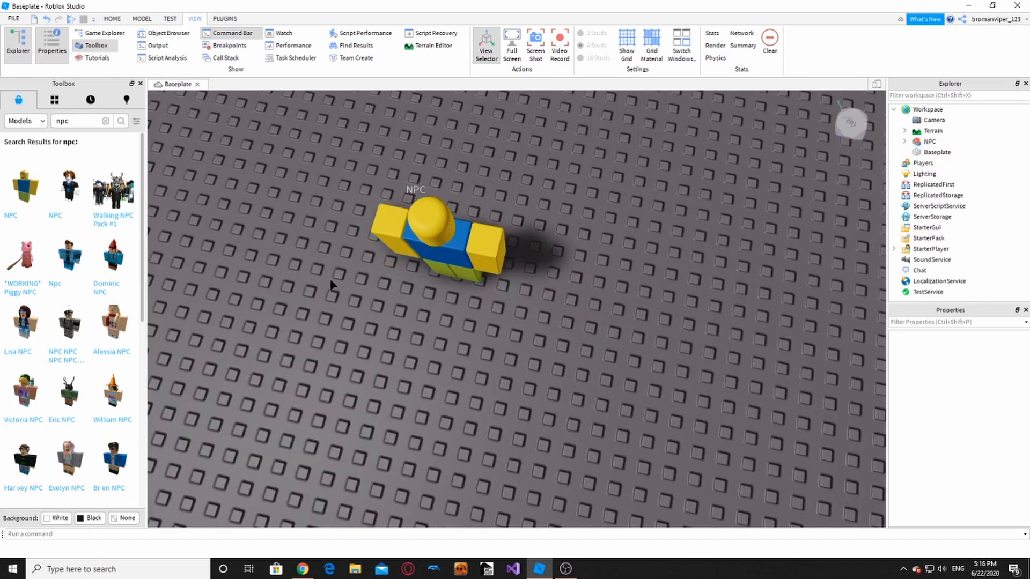
left_click(141, 85)
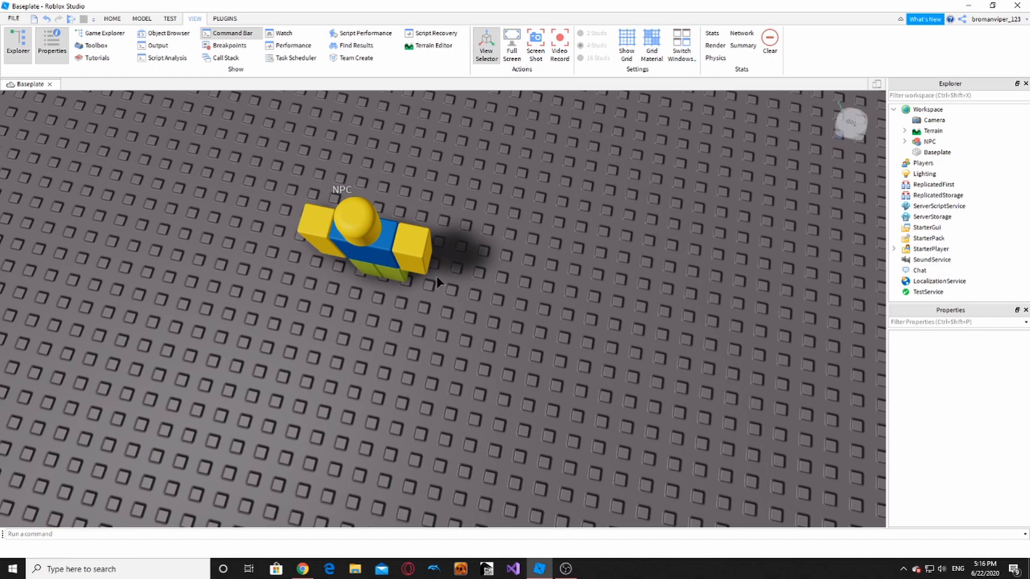
left_click(112, 18)
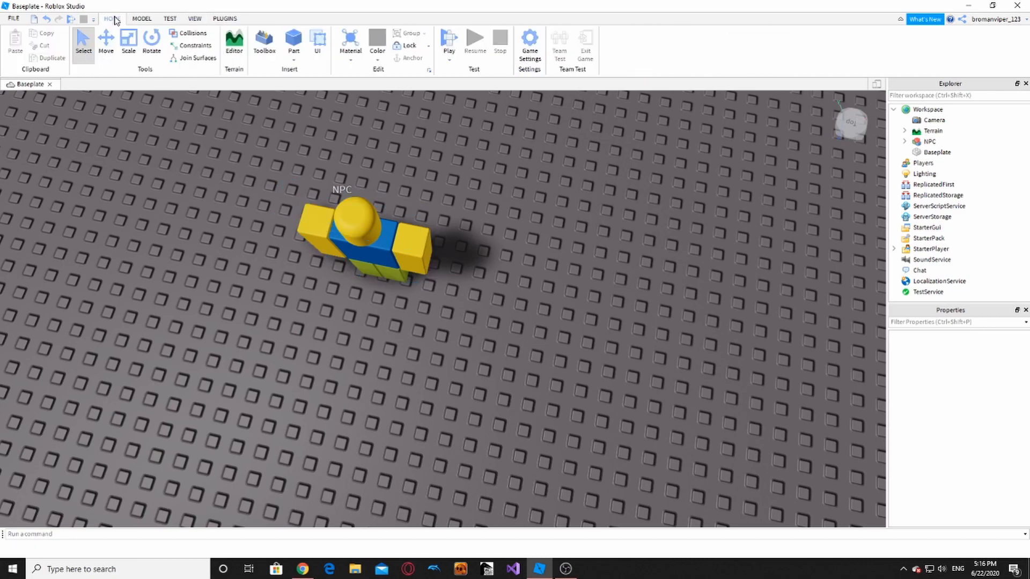
- Insert a new Block part, drag it across the baseplate, and make it taller
right_click_drag(350, 192, 381, 188)
key("d")
left_click(295, 61)
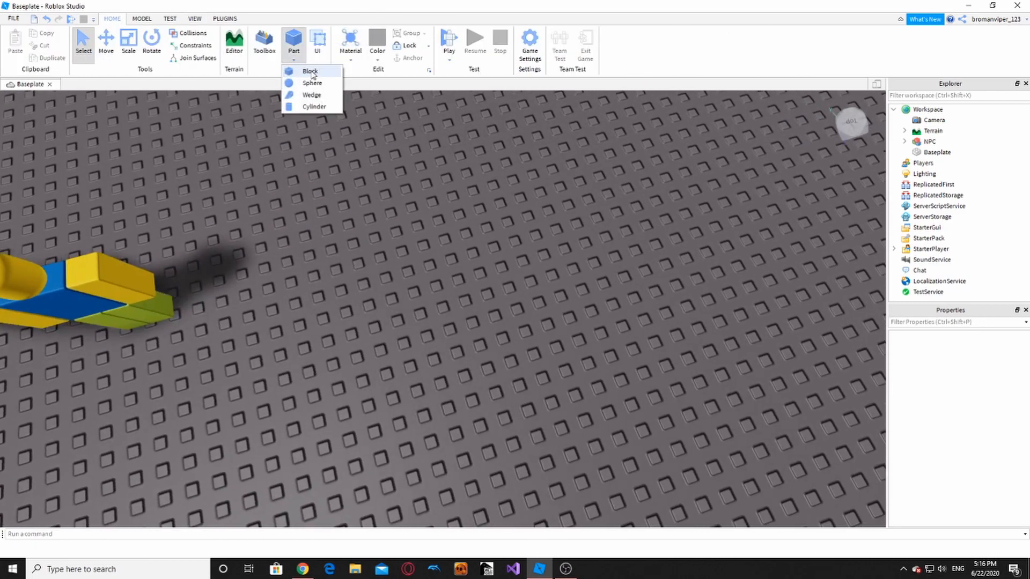
left_click(311, 72)
left_click_drag(438, 303, 462, 126)
left_click(130, 57)
right_click_drag(501, 196, 501, 195)
scroll(496, 247, "down", 6)
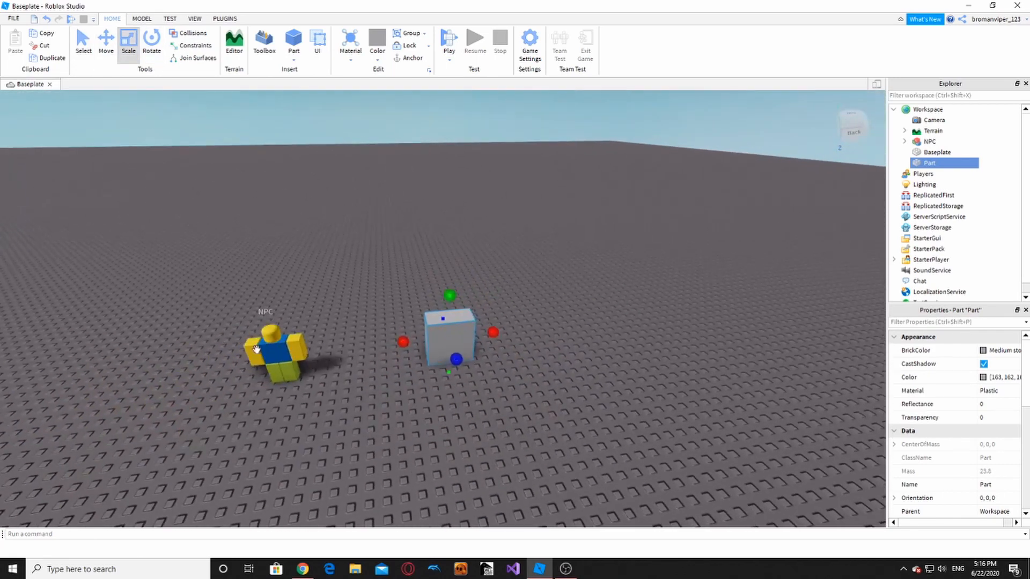
- Try moving the NPC onto the block and back, then undo the changes
left_click_drag(286, 369, 163, 496)
scroll(351, 465, "up", 5)
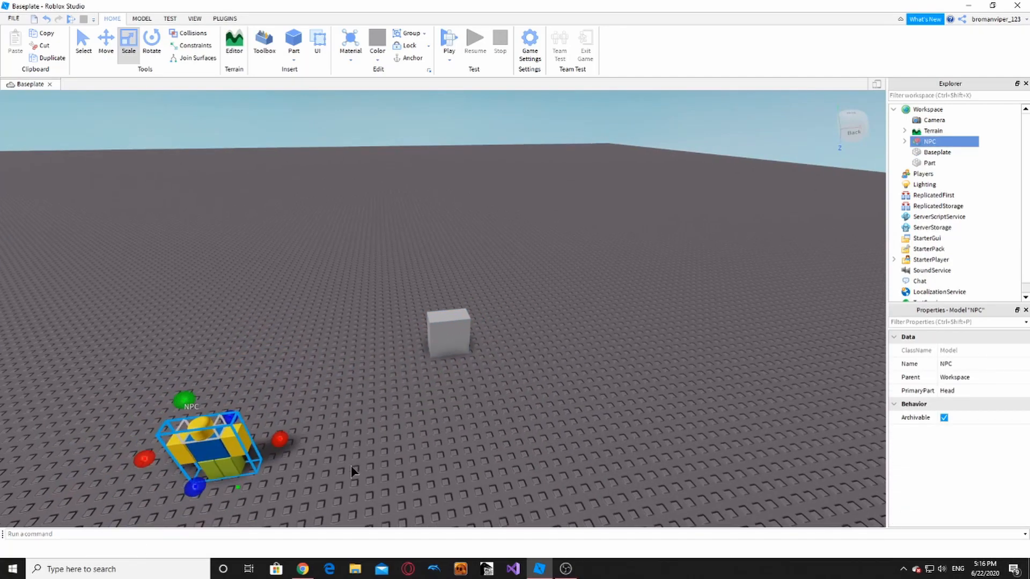
scroll(140, 503, "down", 2)
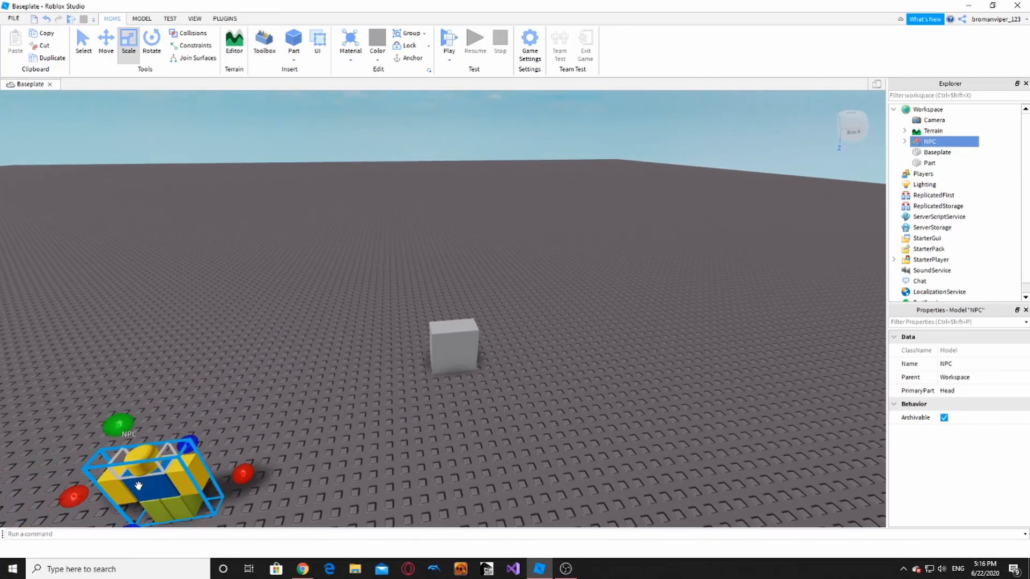
left_click_drag(138, 485, 395, 424)
right_click_drag(396, 424, 355, 432)
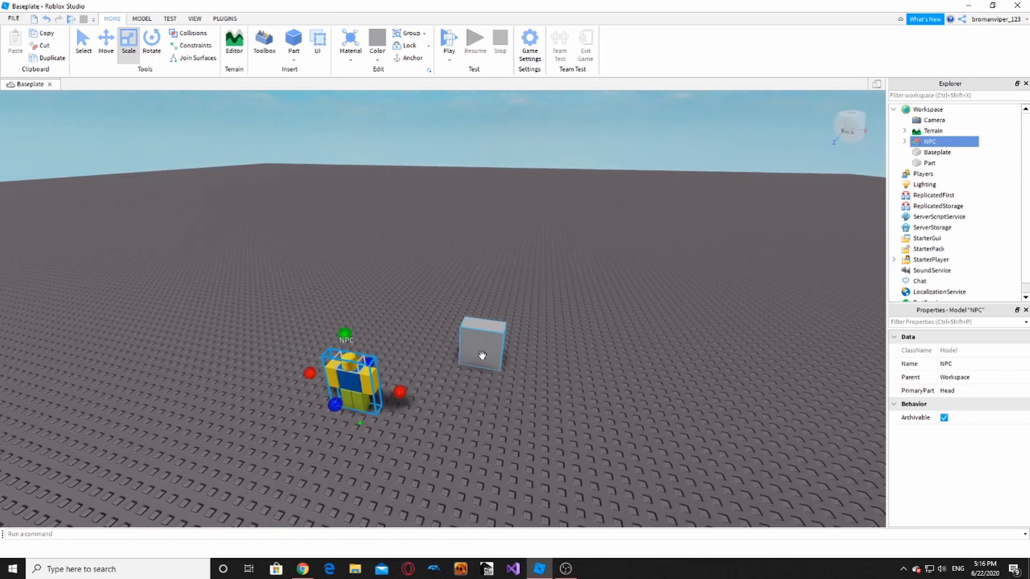
left_click_drag(482, 356, 492, 425)
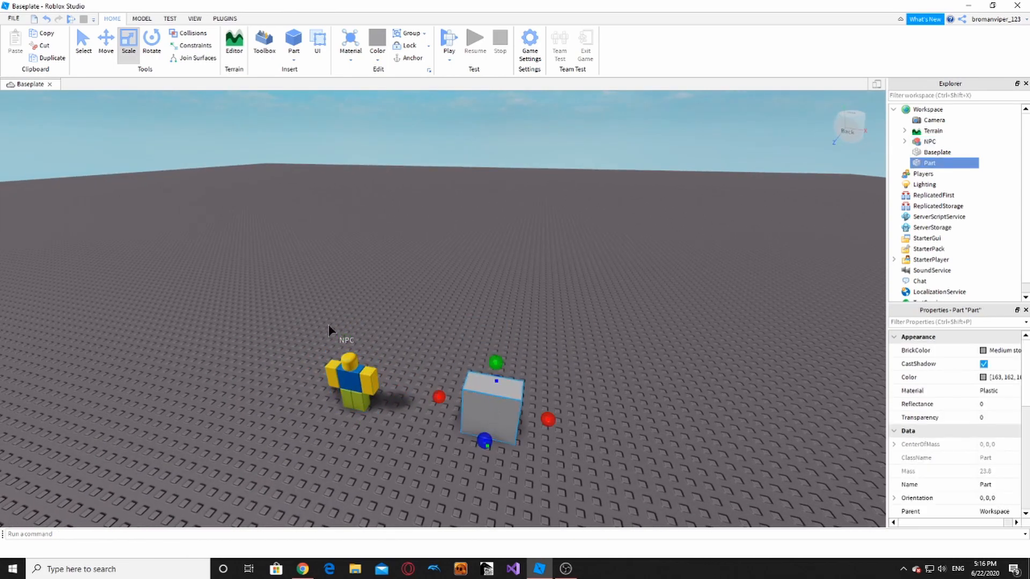
key("ctrl+z")
key("ctrl+z")
key("ctrl+z")
key("ctrl+z")
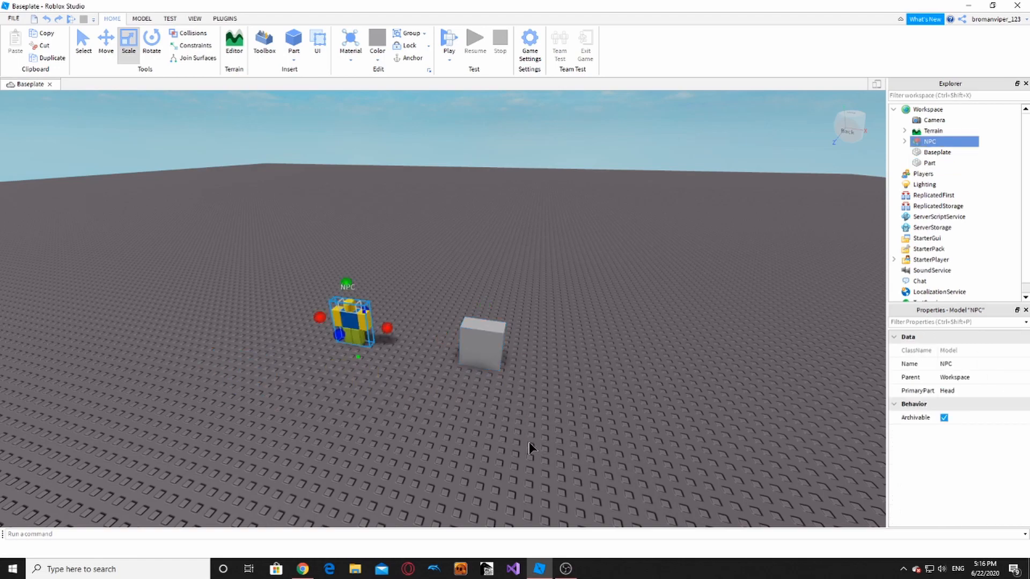
- Reselect and frame the grey block, then stretch it wider to the right
left_click(529, 433)
scroll(517, 412, "up", 4)
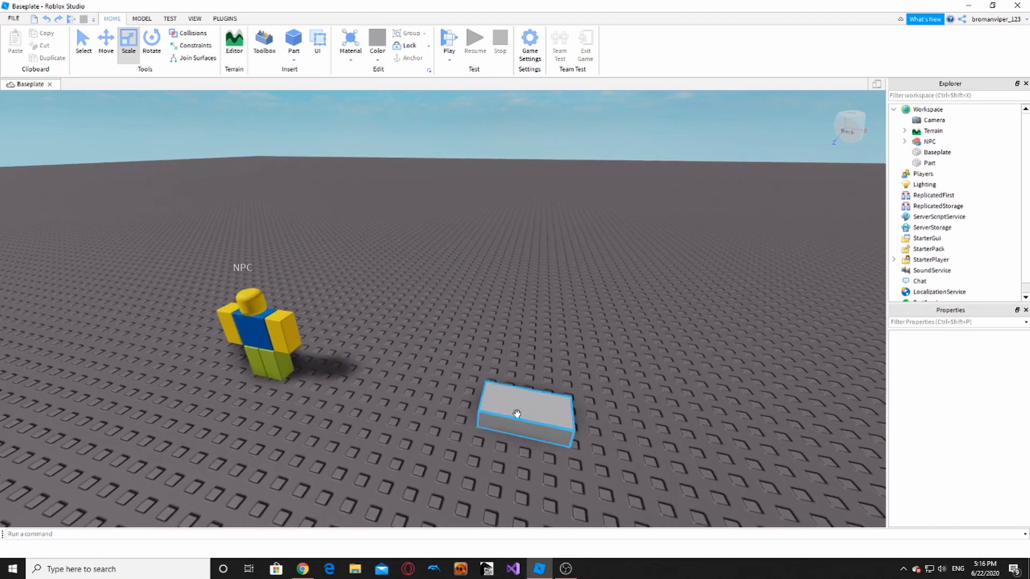
left_click(517, 414)
key("f")
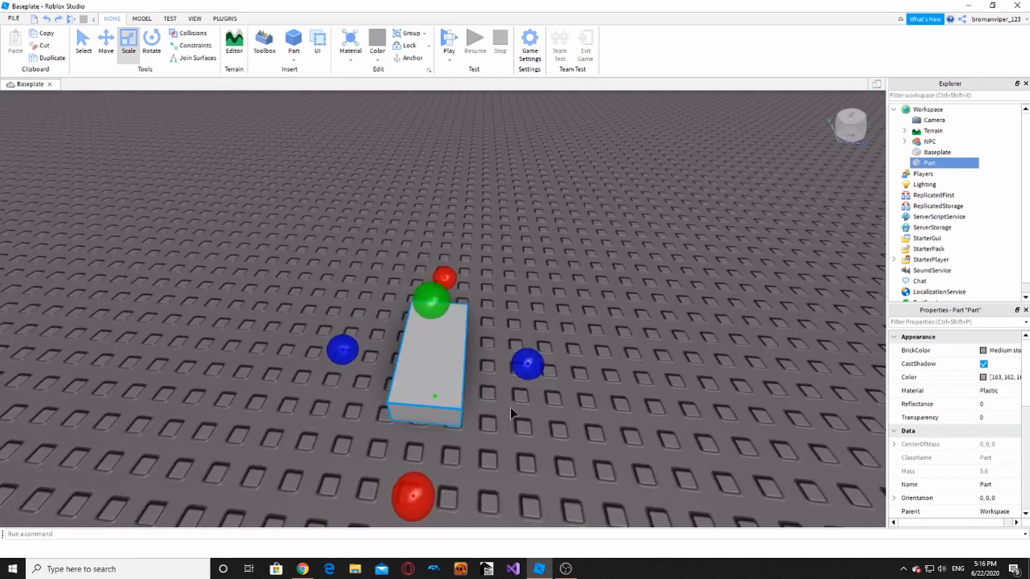
key("d")
key("a")
key("s")
key("w")
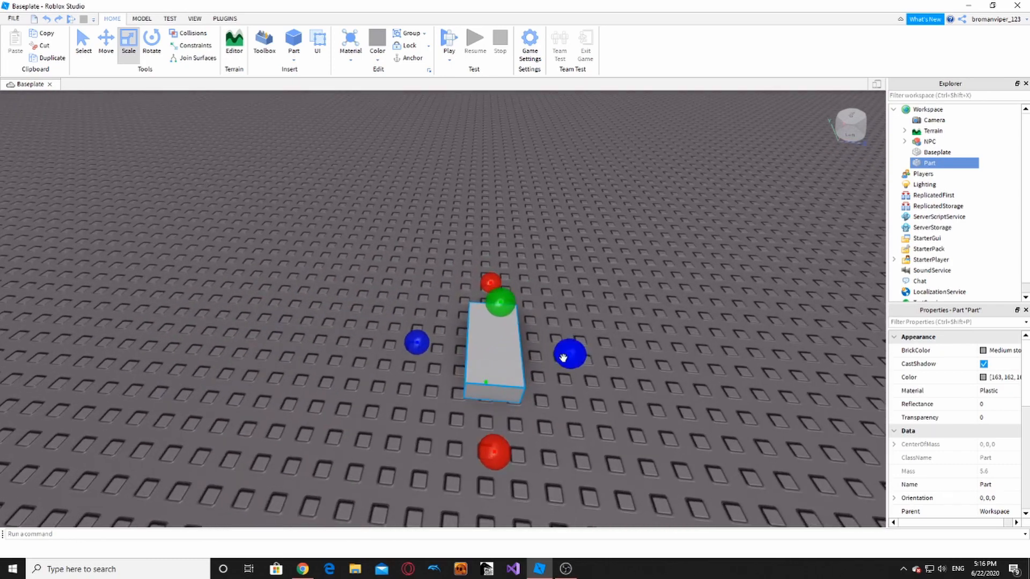
left_click_drag(563, 358, 612, 357)
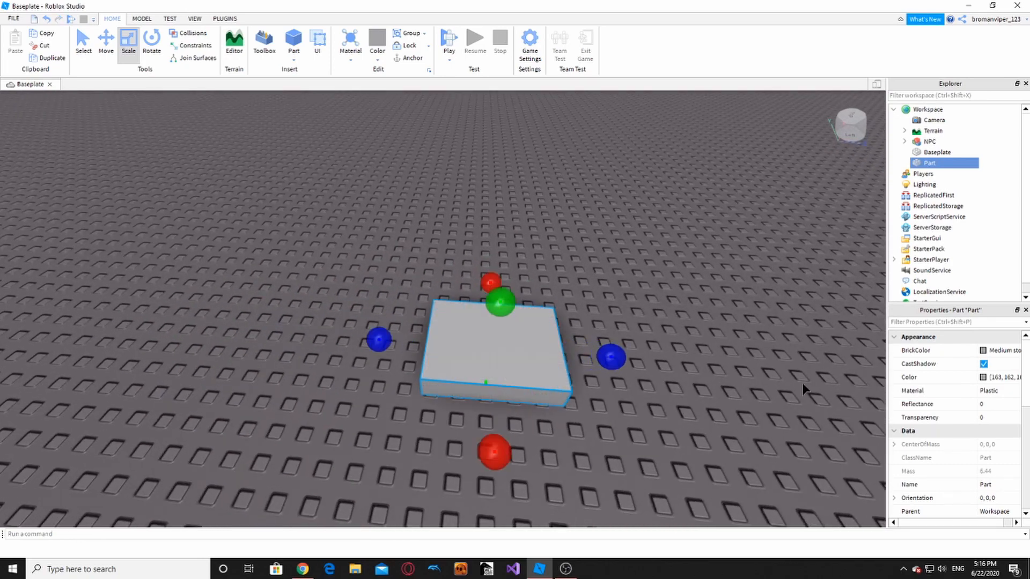
scroll(965, 448, "down", 4)
scroll(980, 453, "down", 4)
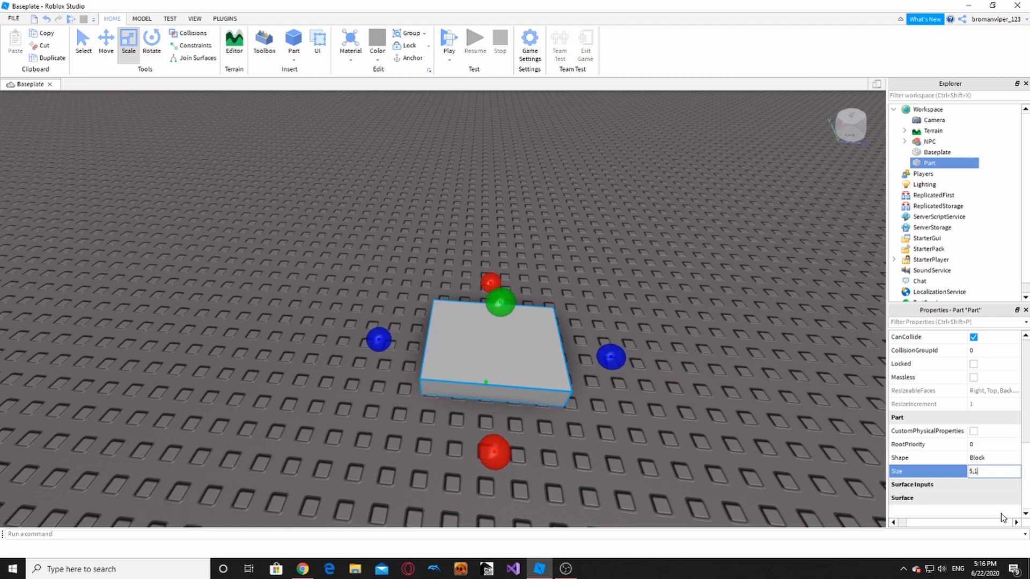
- Commit the block's Size as 5, 1, 5 to make a flat slab
type(",5")
key("Return")
mouse_move(685, 461)
right_mouse_down()
mouse_move(668, 463)
mouse_move(672, 446)
right_mouse_up()
scroll(669, 462, "down", 3)
scroll(672, 446, "up", 4)
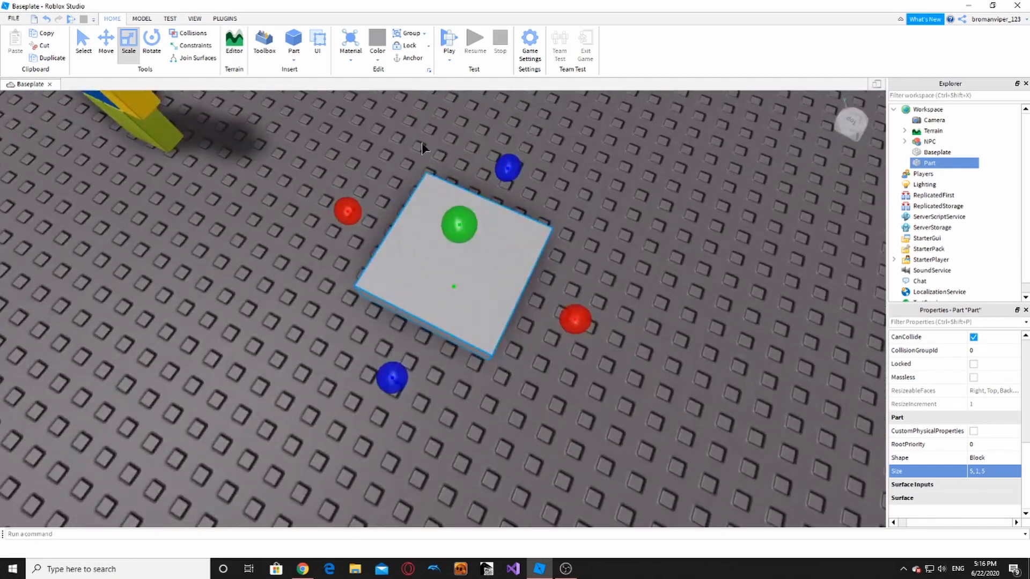
scroll(374, 94, "down", 5)
- Color the slab Pink
left_click(377, 43)
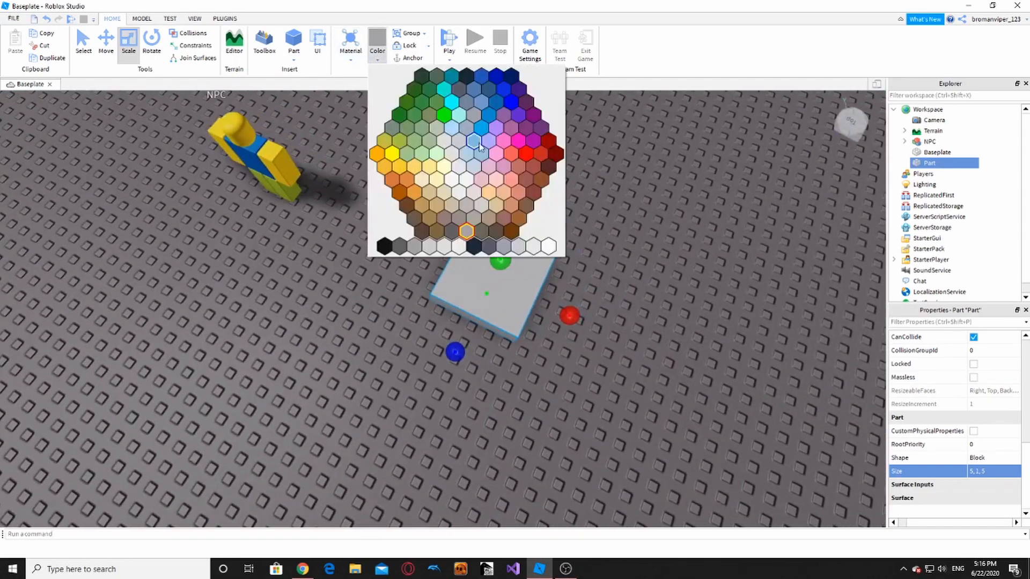
left_click(506, 142)
left_click(520, 150)
right_click_drag(520, 150, 519, 152)
scroll(519, 152, "up", 2)
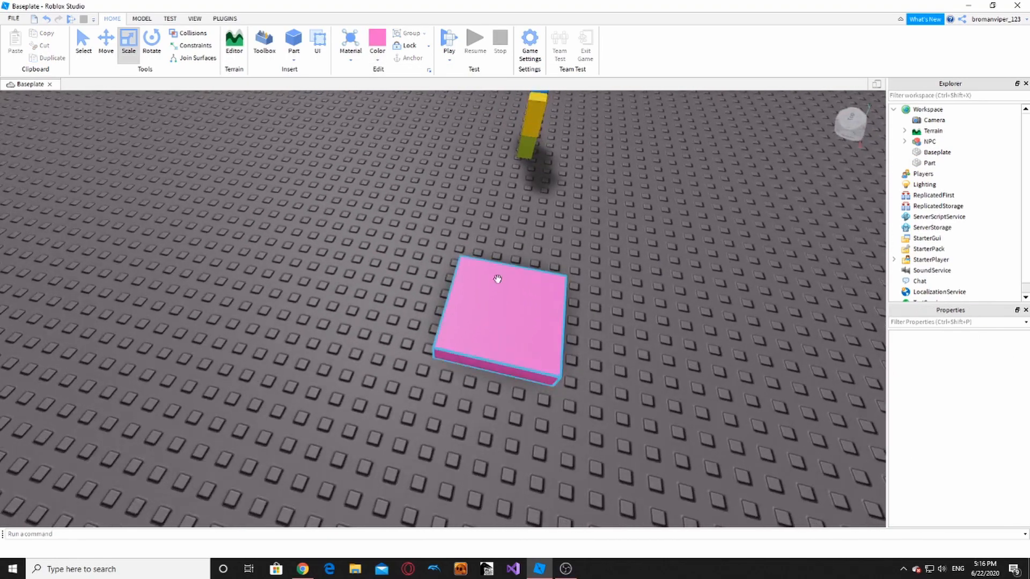
left_click(496, 277)
scroll(483, 271, "down", 2)
- Raise the pink slab, duplicate it, and slide the copy to the left beside it
left_click(102, 47)
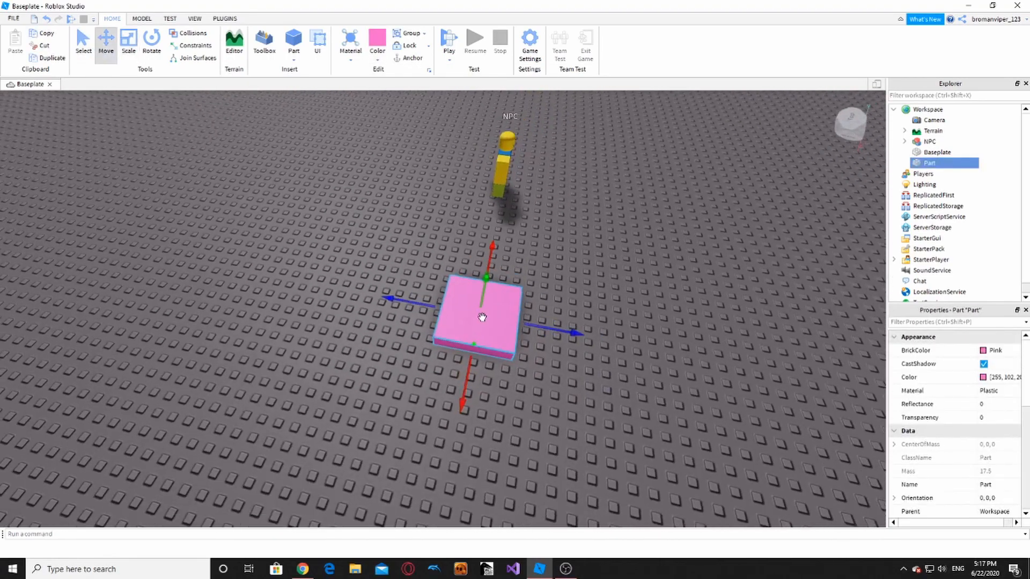
left_click_drag(463, 317, 468, 274)
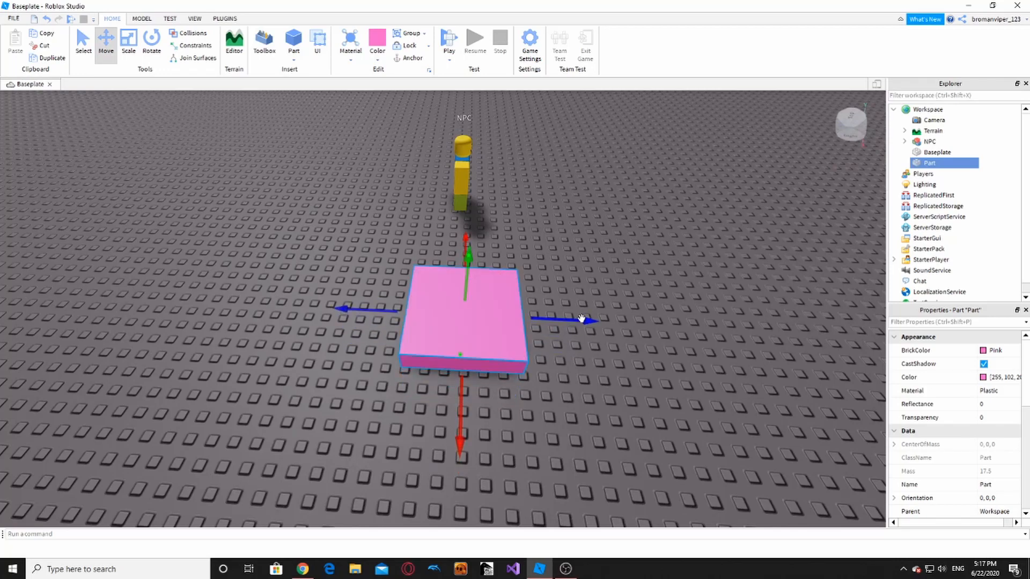
key("ctrl+d")
scroll(580, 319, "up", 1)
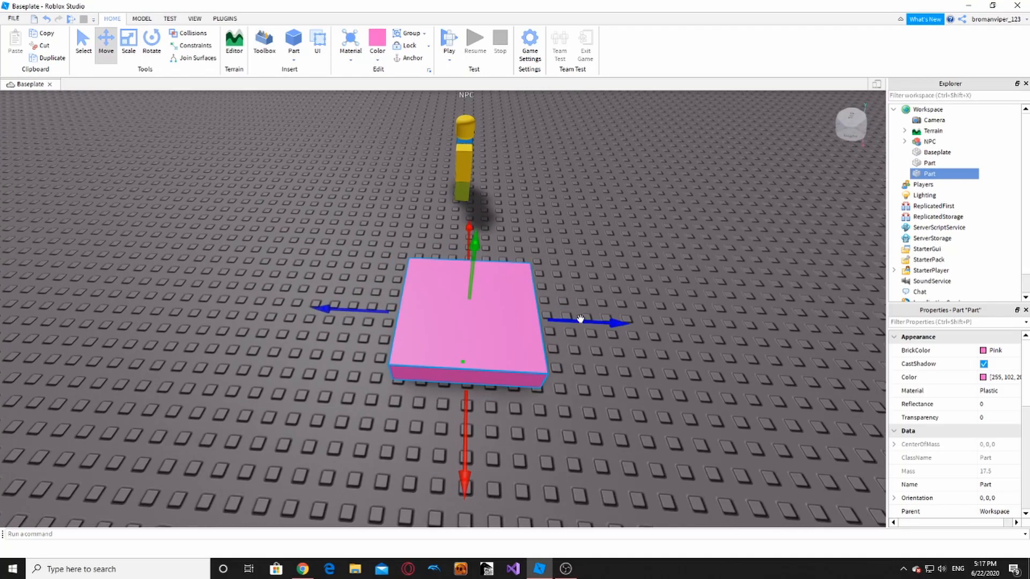
scroll(581, 319, "up", 1)
right_click(581, 320)
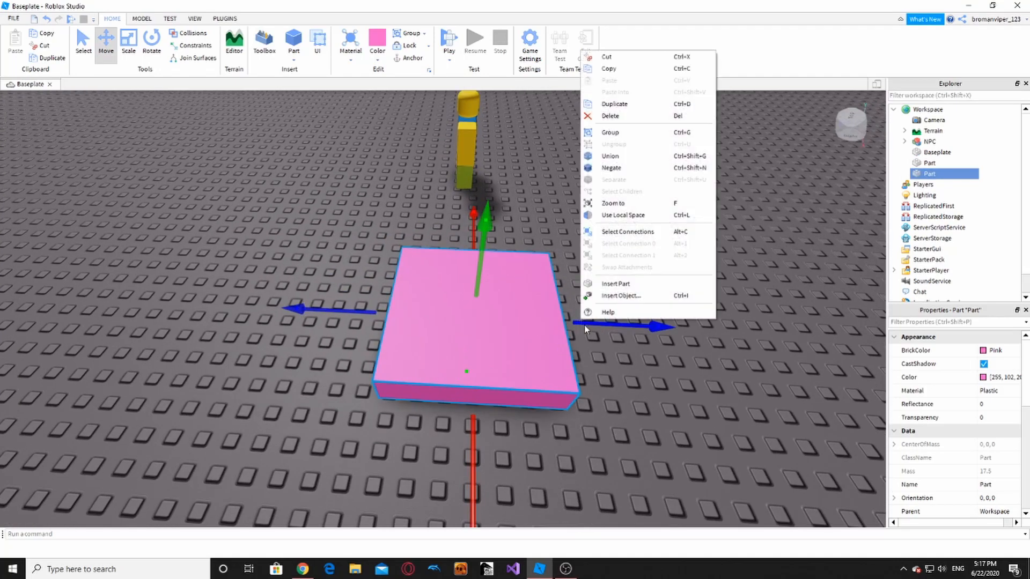
left_click(616, 359)
left_click(554, 349)
scroll(614, 327, "down", 1)
scroll(614, 327, "down", 2)
left_click_drag(582, 322, 280, 264)
left_click_drag(466, 325, 379, 323)
- Recolor one of the two pink slabs red
left_click(359, 365)
right_click_drag(359, 366, 359, 366)
key("d")
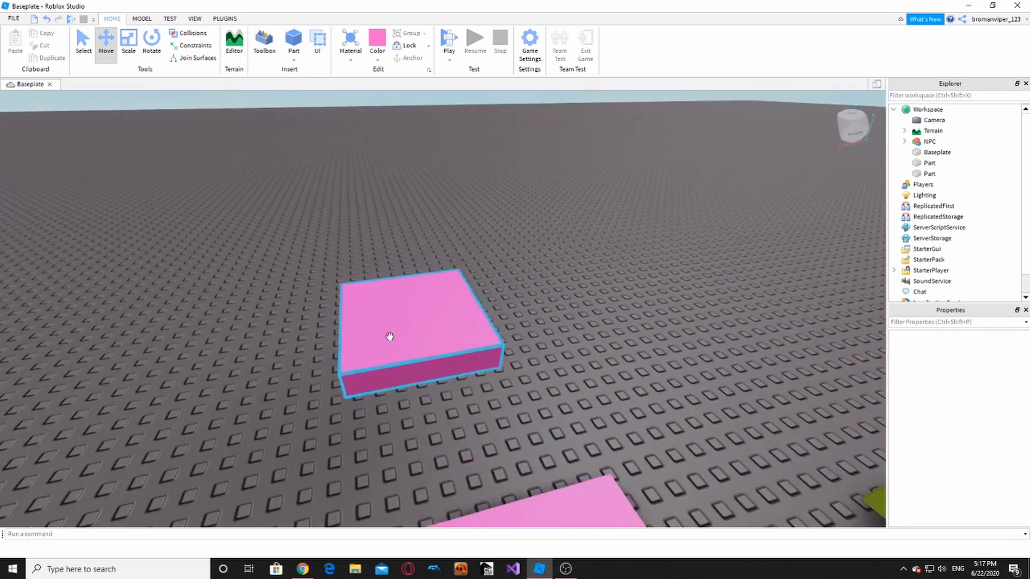
left_click(390, 339)
left_click(377, 61)
left_click(525, 153)
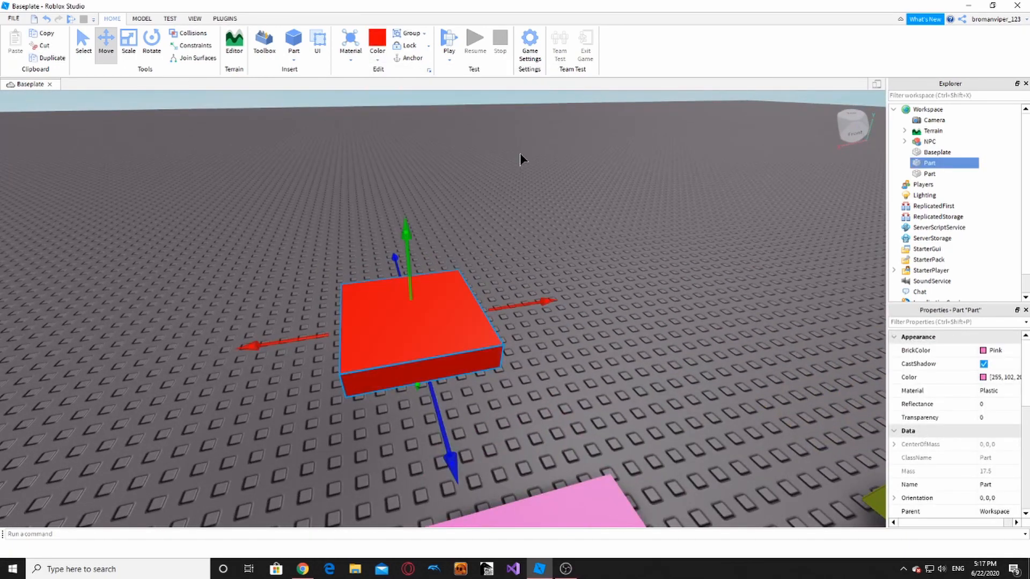
left_click(508, 241)
scroll(507, 241, "down", 4)
- Duplicate both the red and pink slabs and move the copies further along the course
left_click_drag(283, 257, 584, 478)
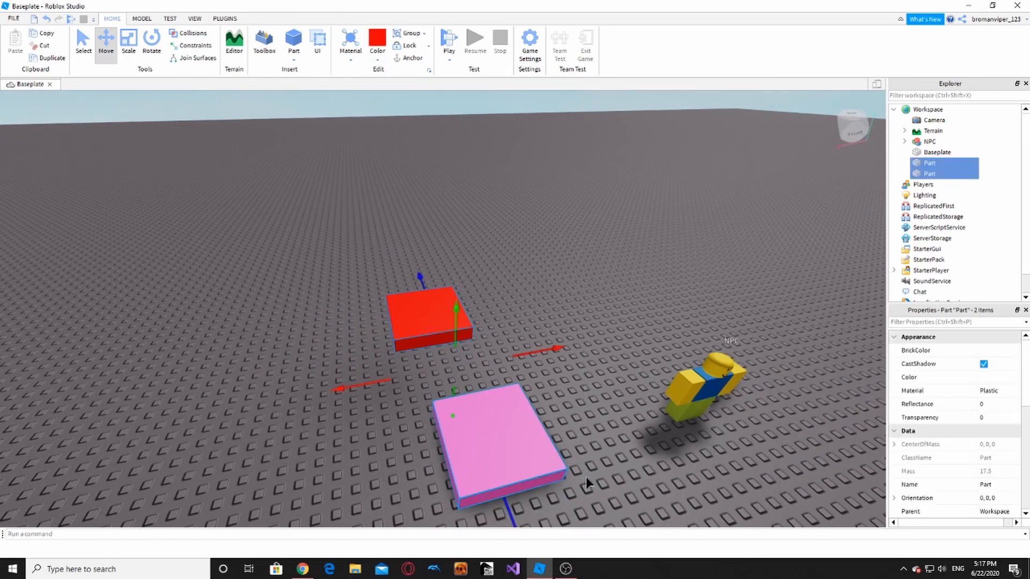
key("ctrl+d")
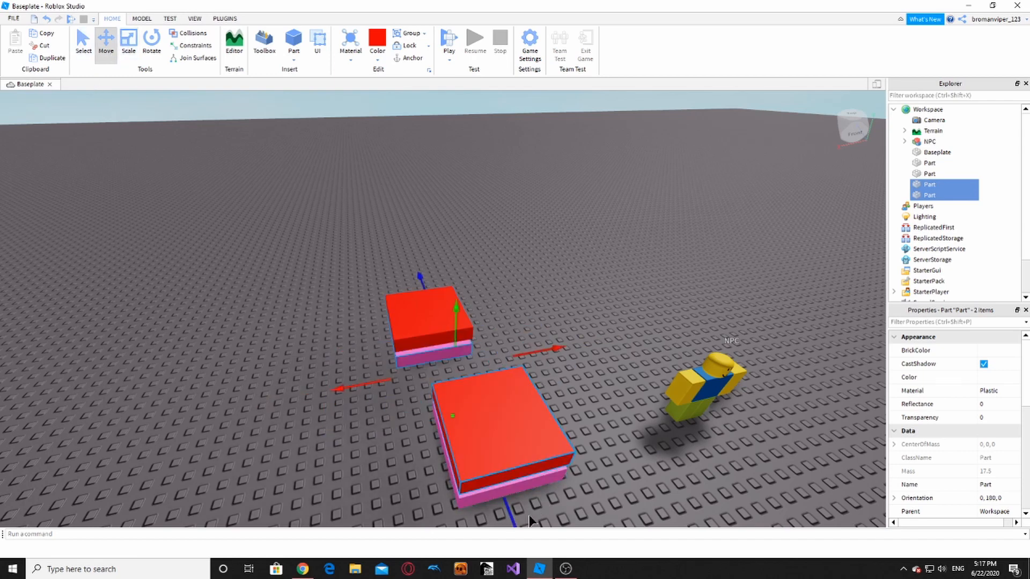
left_click_drag(530, 521, 495, 227)
key("a")
right_click_drag(495, 227, 498, 229)
left_click_drag(497, 245, 443, 243)
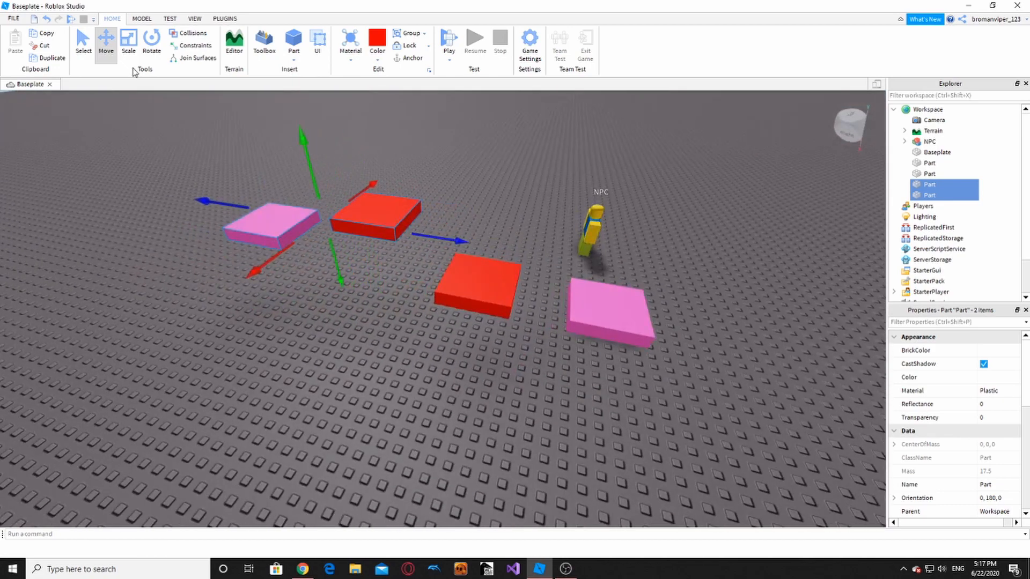
- Tilt the copied platforms by 10° with the Rotate tool
left_click(144, 56)
scroll(387, 165, "down", 3)
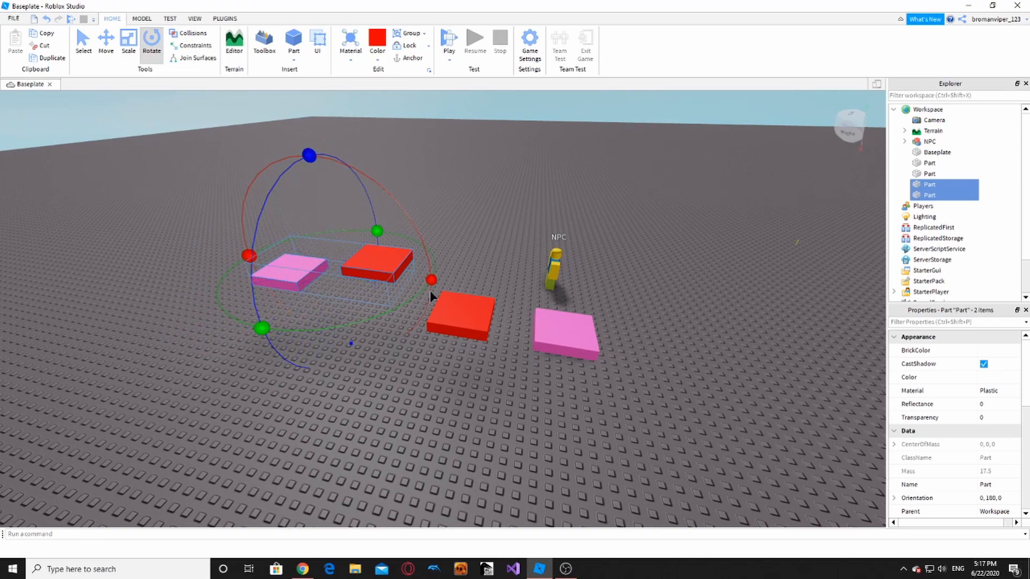
left_click_drag(430, 280, 428, 296)
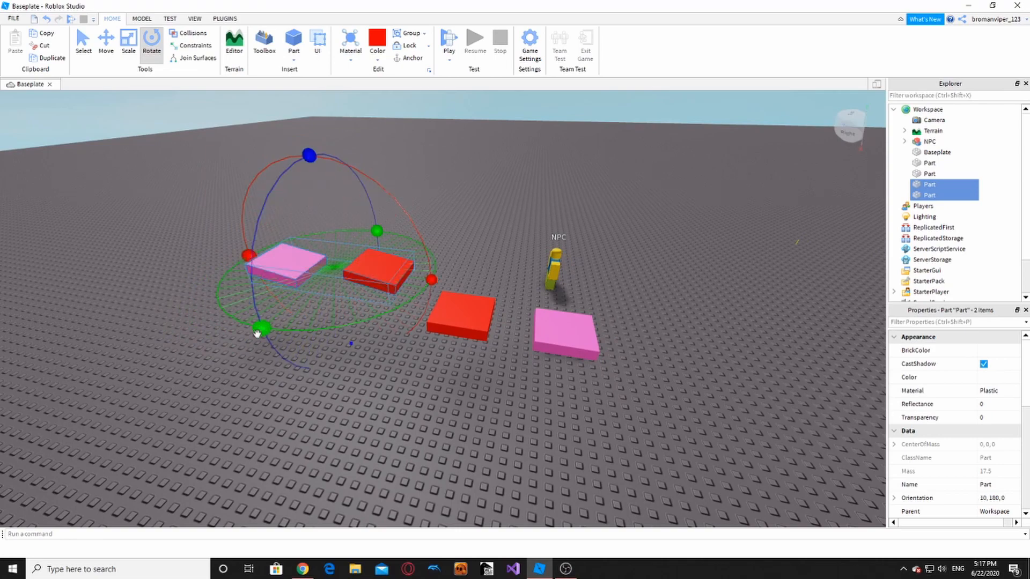
left_click(294, 340)
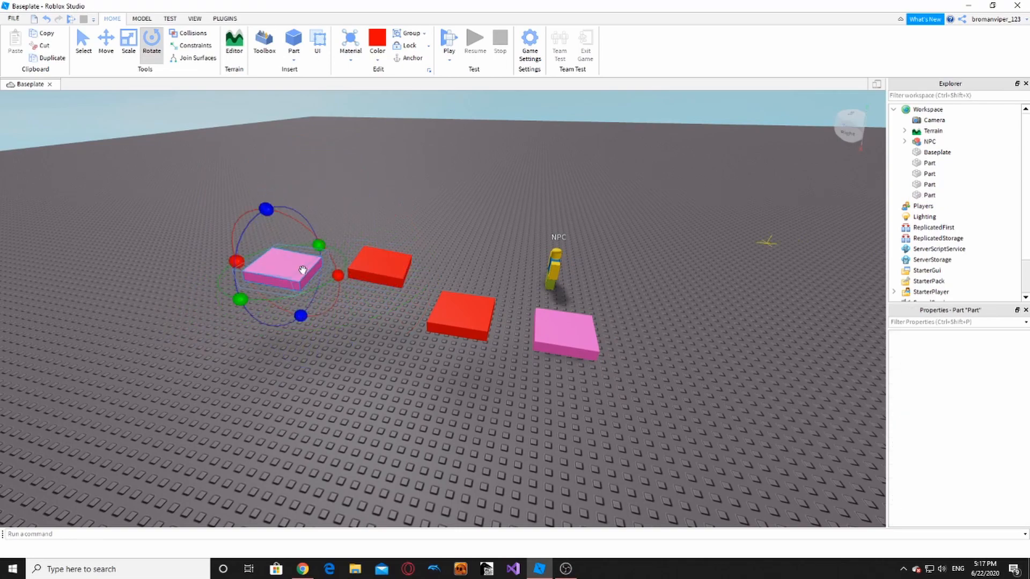
- Raise the far pink platform higher and shift it slightly to the right
scroll(303, 270, "up", 2)
left_click(107, 49)
left_click_drag(98, 302, 57, 323)
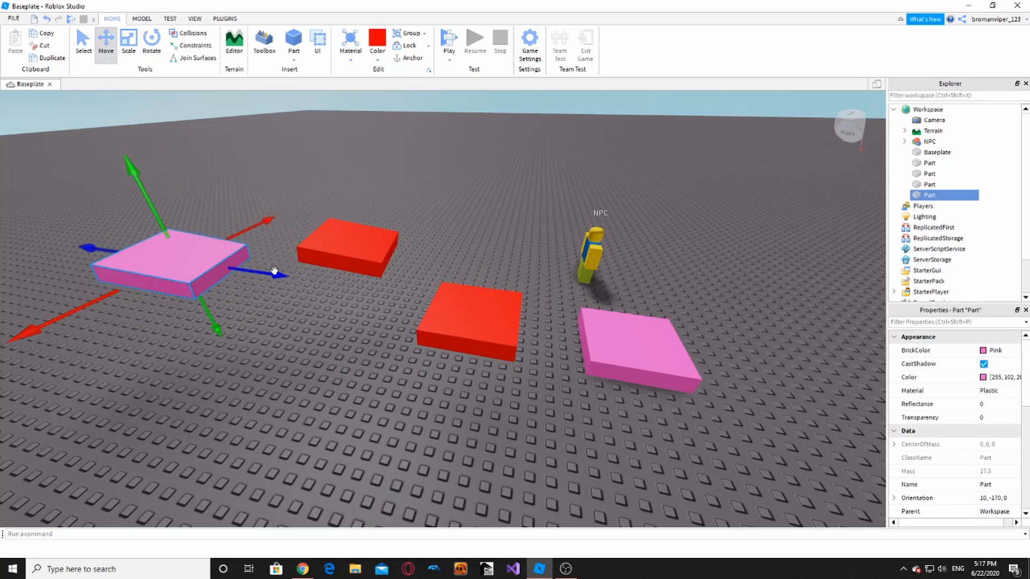
left_click_drag(275, 271, 201, 258)
left_click_drag(82, 191, 82, 159)
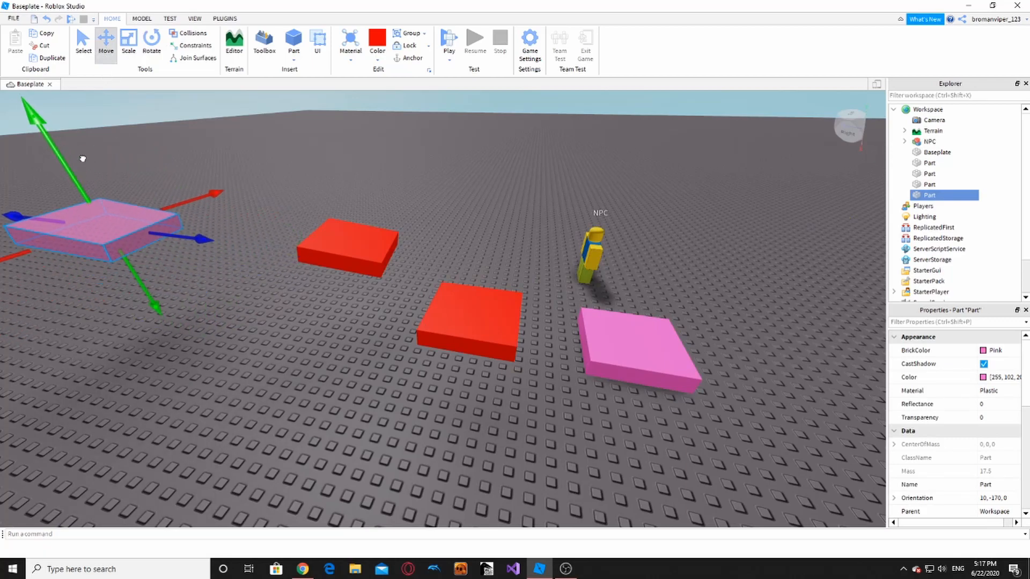
left_click(283, 311)
key("s")
key("a")
left_click(376, 269)
left_click_drag(420, 263, 445, 269)
left_click_drag(390, 228, 396, 223)
left_click(494, 347)
- Duplicate the near pink platform and widen the copy into a large white start pad
key("d")
right_click_drag(494, 347, 493, 343)
key("a")
key("s")
key("d")
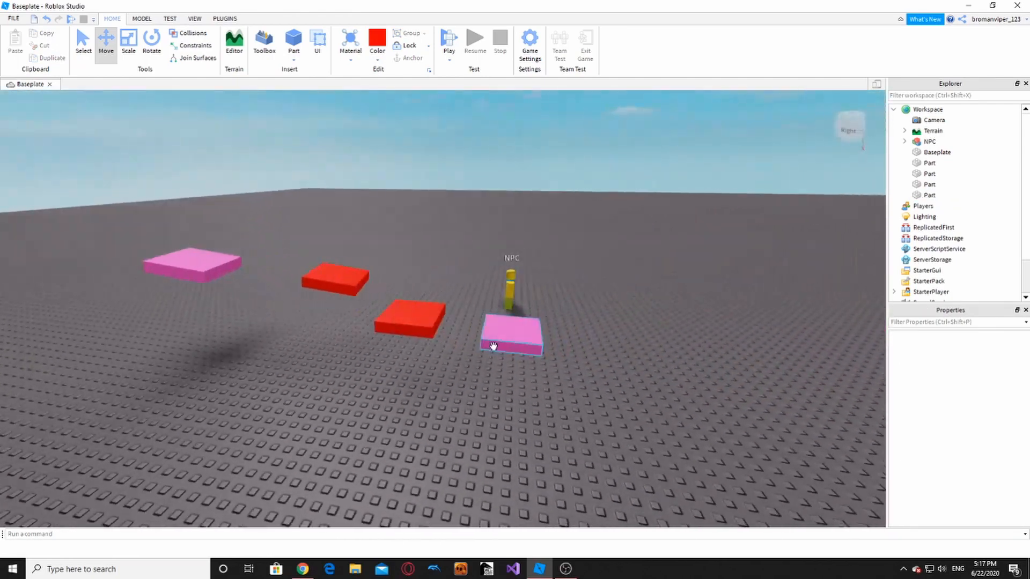
key("a")
key("d")
key("w")
left_click(361, 335)
key("s")
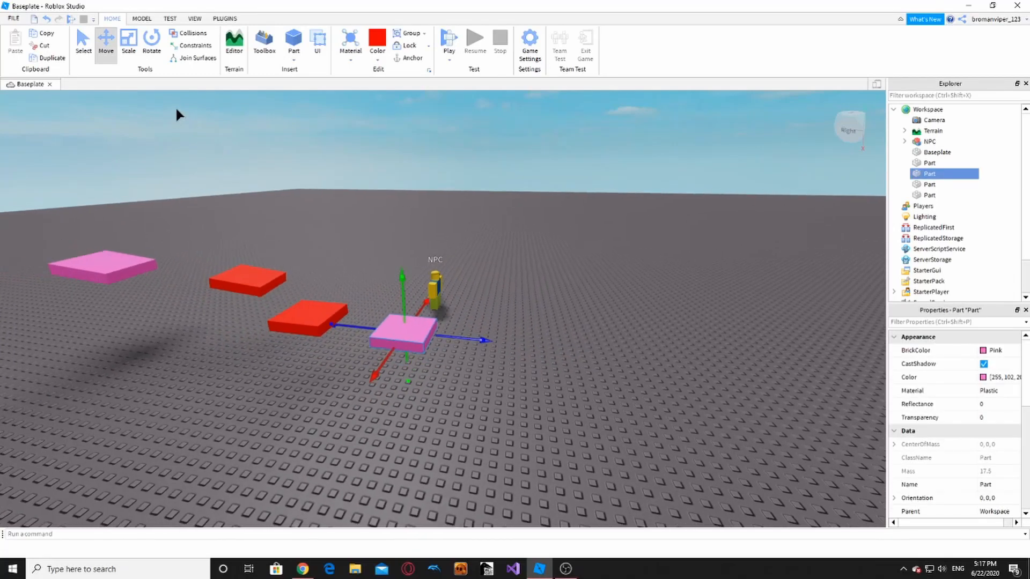
key("ctrl+d")
left_click_drag(461, 337, 472, 409)
left_click_drag(530, 341, 621, 363)
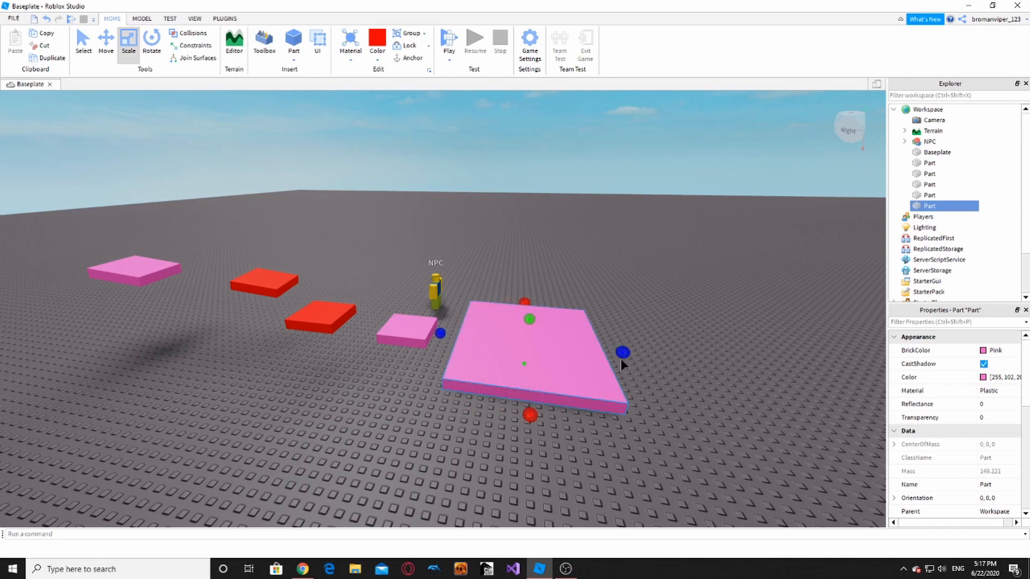
left_click(385, 61)
left_click(550, 245)
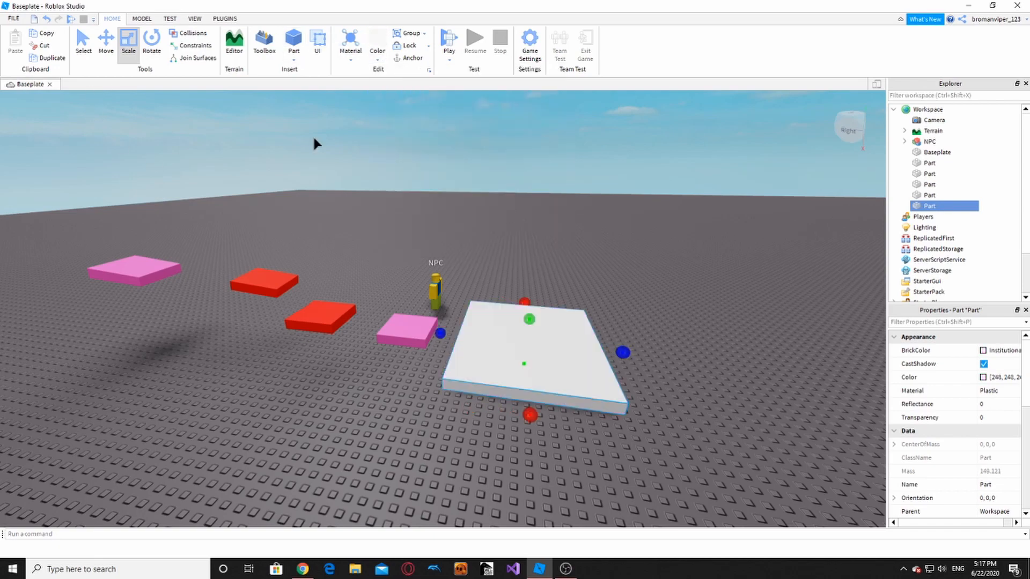
- Duplicate the white pad, raise it above the far end, and color it grey
key("ctrl+d")
key("a")
left_click_drag(647, 352, 398, 353)
left_click_drag(319, 276, 314, 144)
left_click(385, 62)
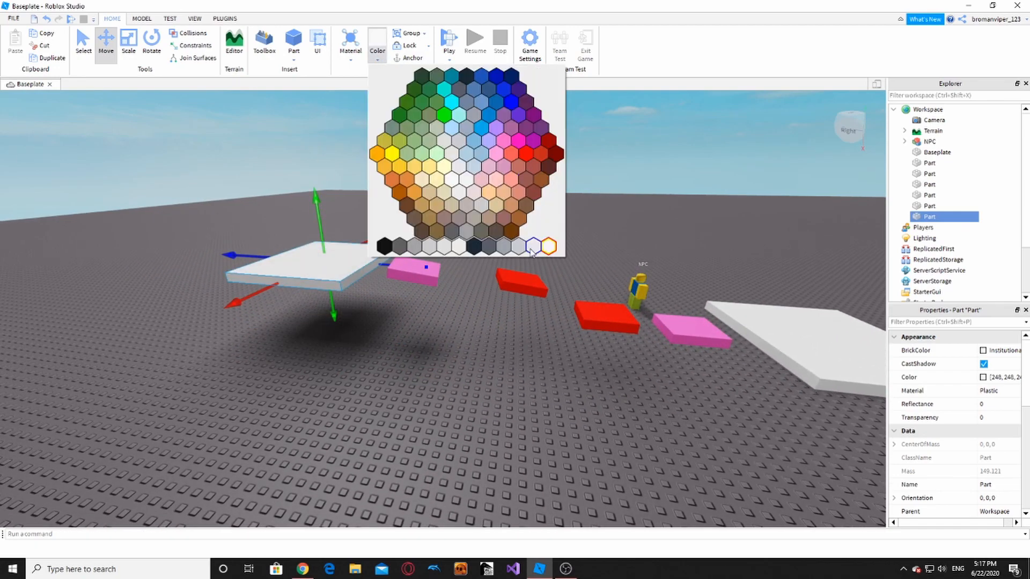
left_click(502, 246)
left_click(498, 230)
- Survey the whole course, then start a playtest with F5
key("w")
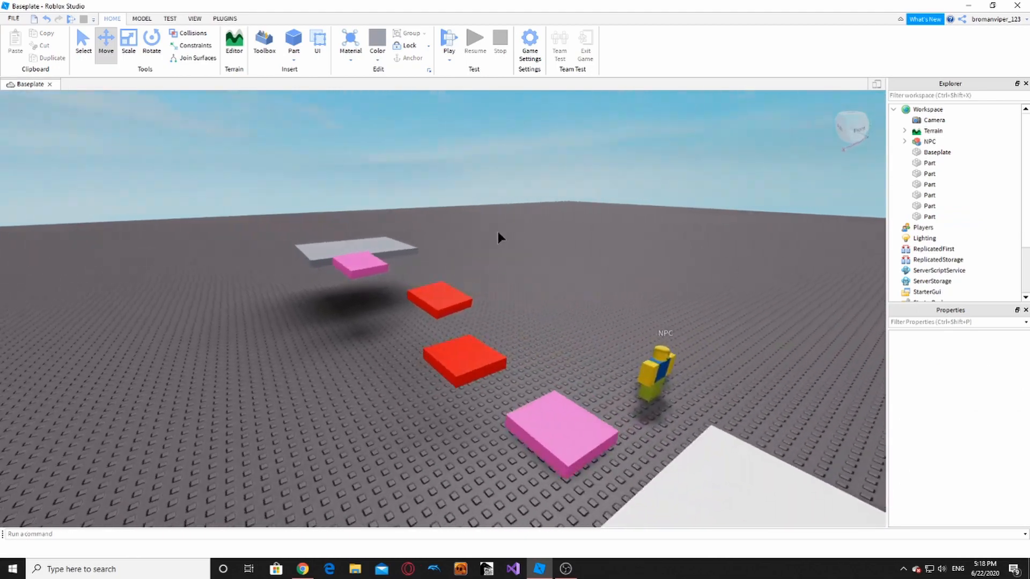
right_click_drag(497, 231, 800, 284)
key("a")
key("d")
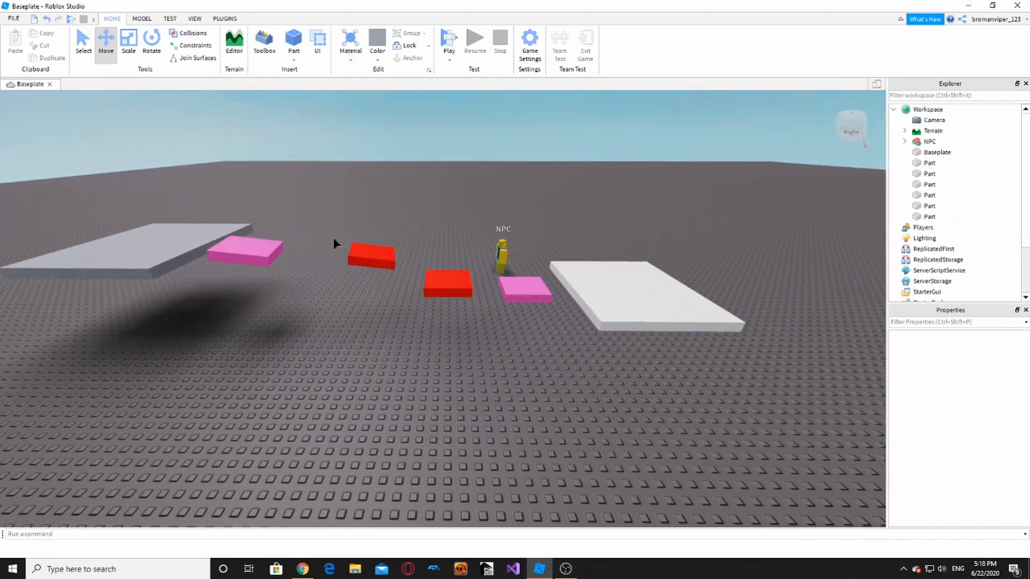
key("w")
key("s")
right_click_drag(349, 218, 349, 218)
key("w")
key("s")
key("F5")
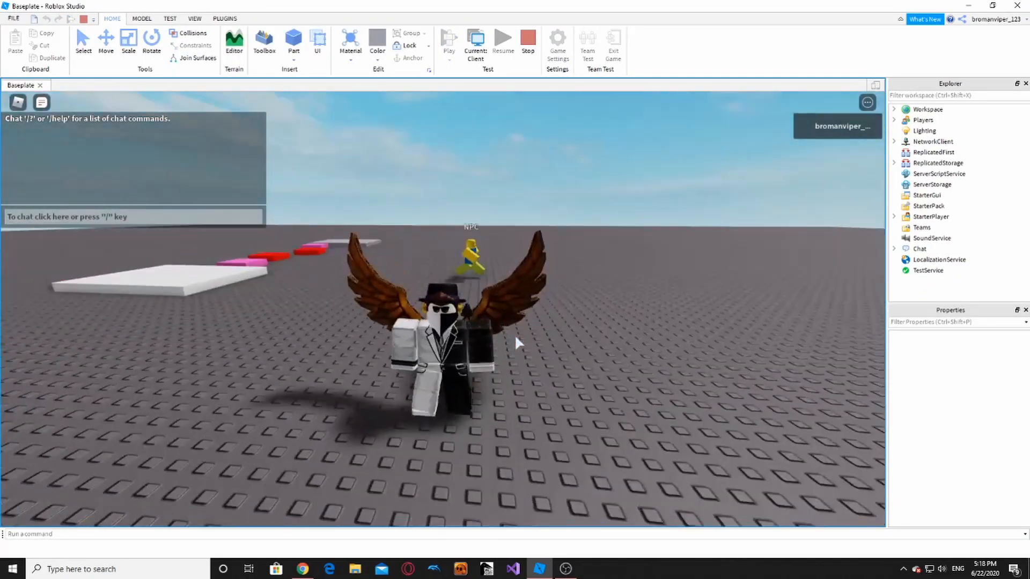
- Run and jump the avatar across the white, pink and red platforms, then stop the test
key("w")
right_click_drag(548, 320, 548, 320)
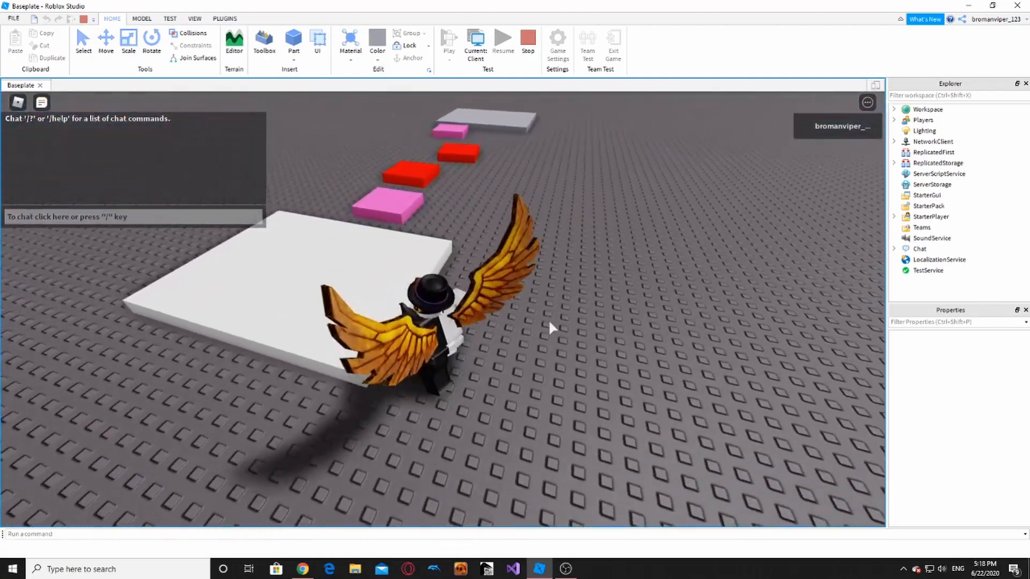
key("w")
key("space")
key("space")
key("s")
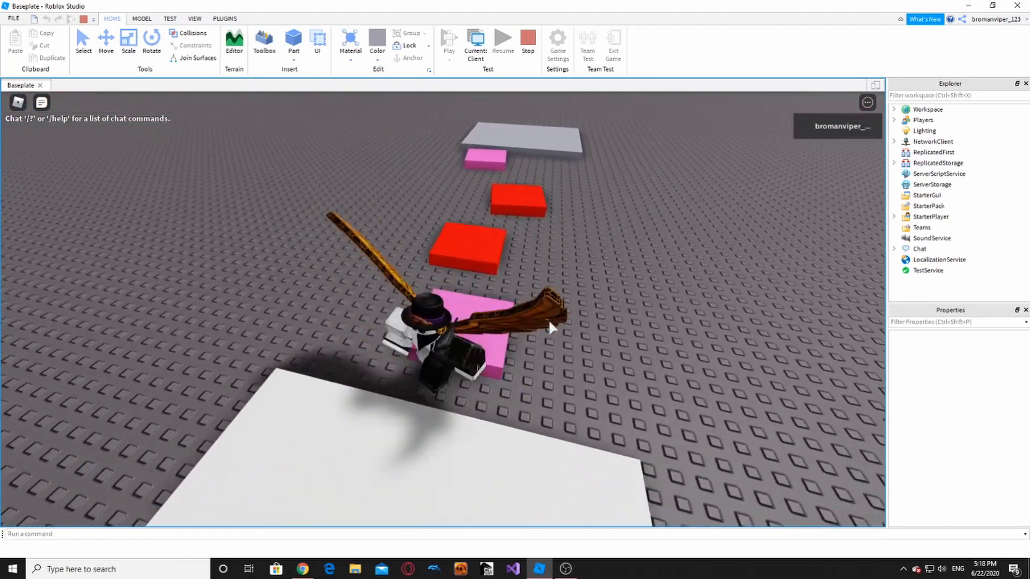
key("w")
key("space")
right_click_drag(548, 320, 548, 320)
key("space")
key("space")
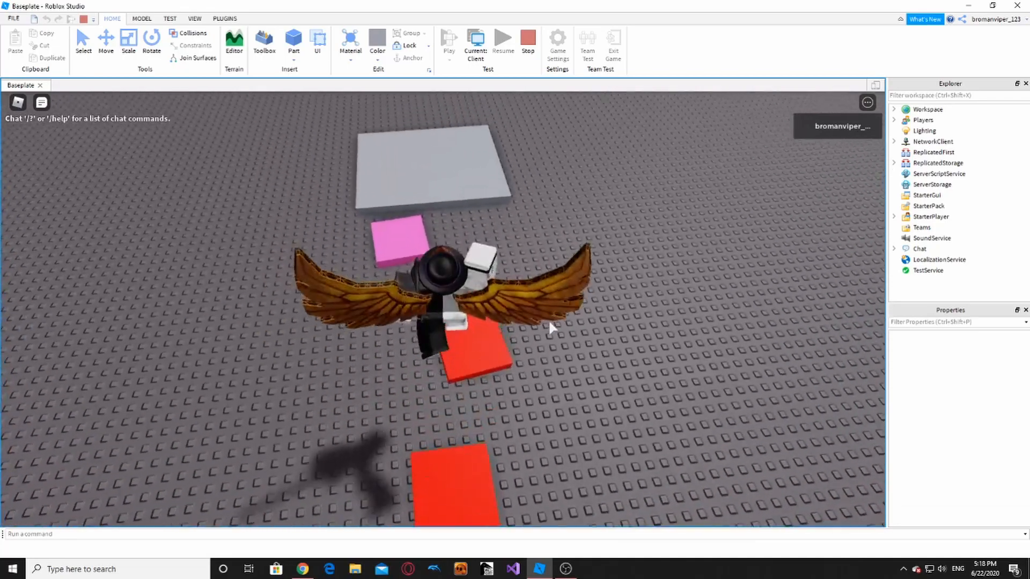
left_click(528, 37)
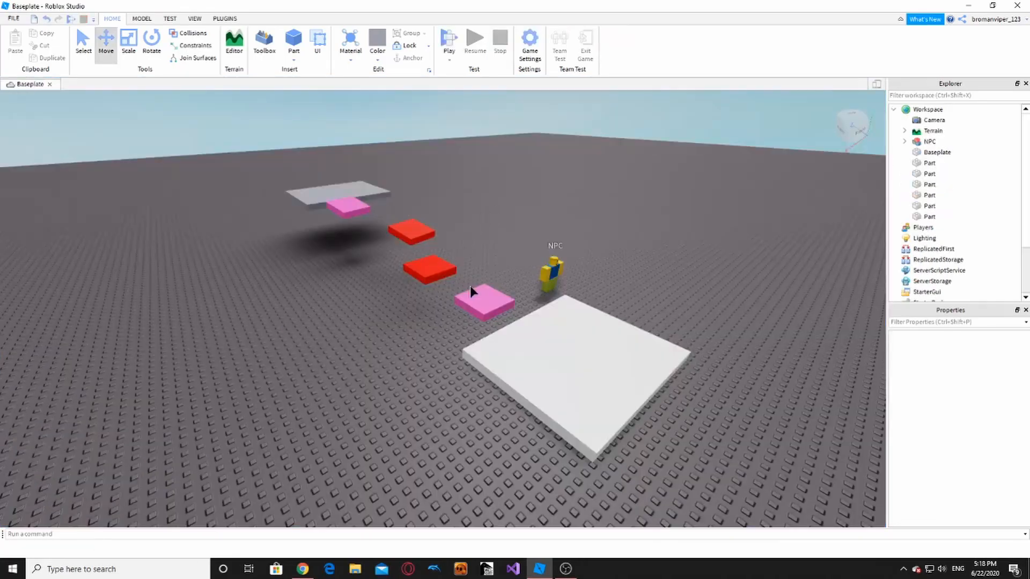
- Move the NPC off to the right, well away from the platforms
scroll(470, 286, "down", 5)
left_click_drag(268, 129, 609, 503)
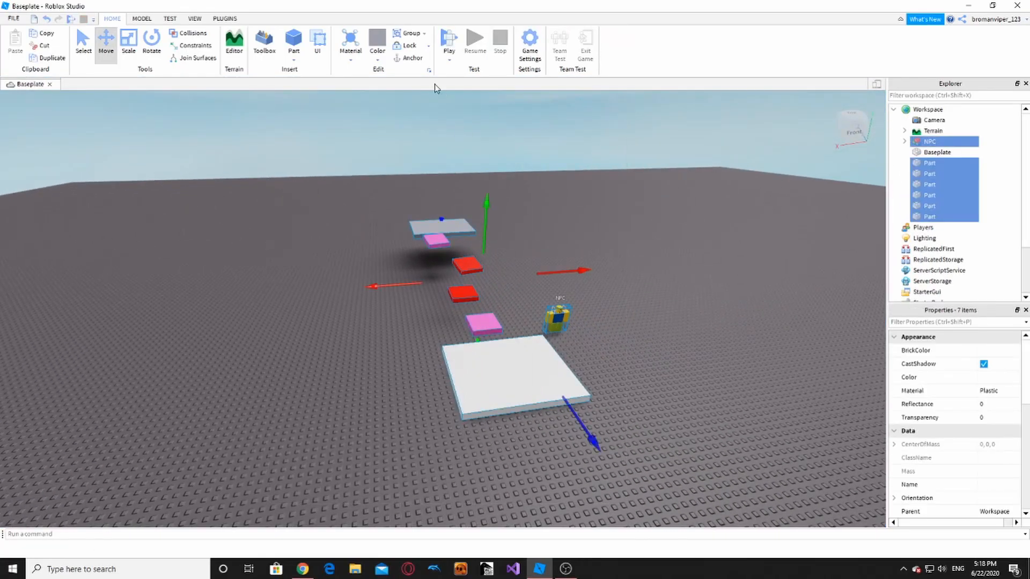
left_click_drag(558, 316, 756, 287)
left_click(703, 348)
key("w")
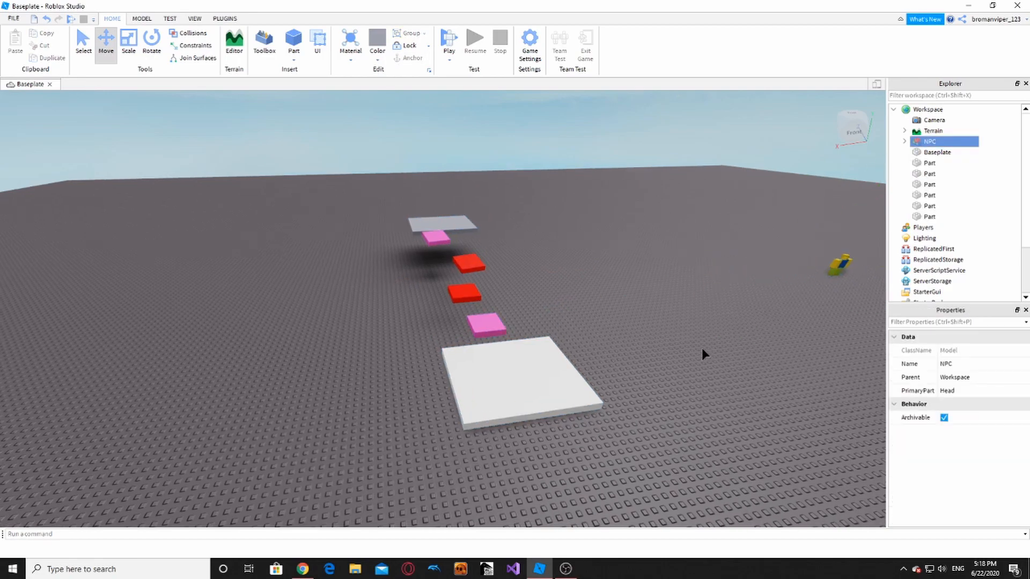
key("d")
- Start a Play Here test and jump onto the pink platform and along the red blocks
left_click(449, 57)
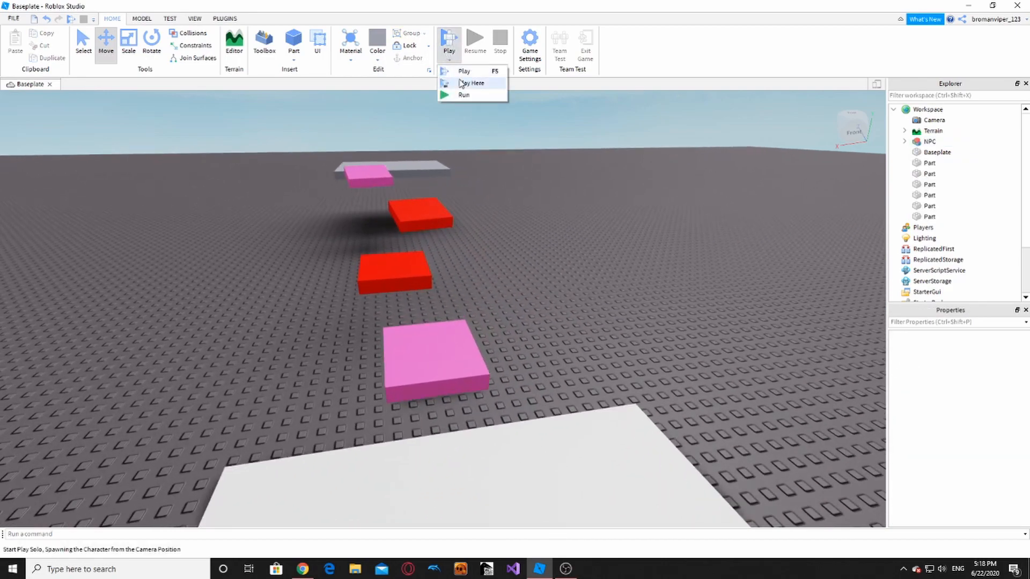
left_click(467, 84)
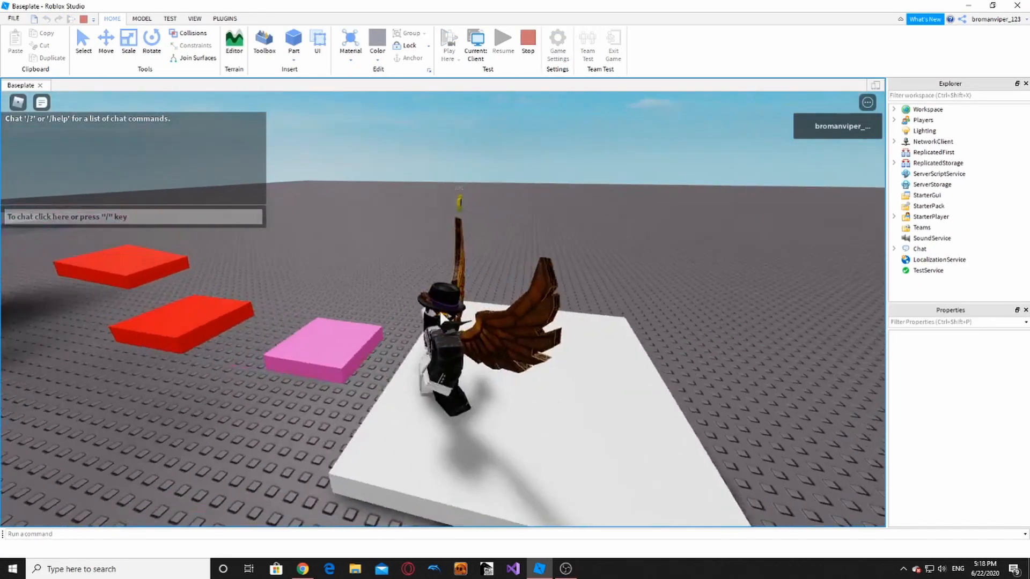
key("a")
key("space")
key("w")
right_click_drag(440, 314, 441, 314)
key("space")
key("space")
key("w")
key("space")
key("space")
key("w")
key("space")
- Keep hopping across the pink and red blocks between the white and grey platforms
key("space")
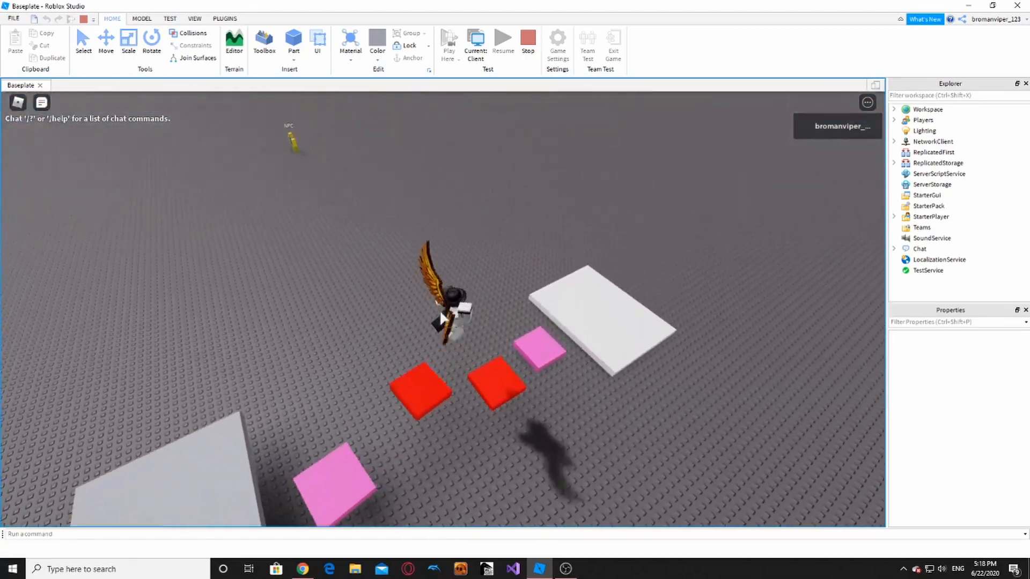
key("w")
key("space")
right_click_drag(440, 314, 441, 317)
key("a")
key("space")
key("w")
key("space")
right_click_drag(440, 313, 463, 294)
key("w")
key("space")
key("w")
key("space")
key("a")
key("w")
key("space")
key("w")
key("w")
key("space")
key("space")
key("w")
key("space")
key("space")
key("d")
key("space")
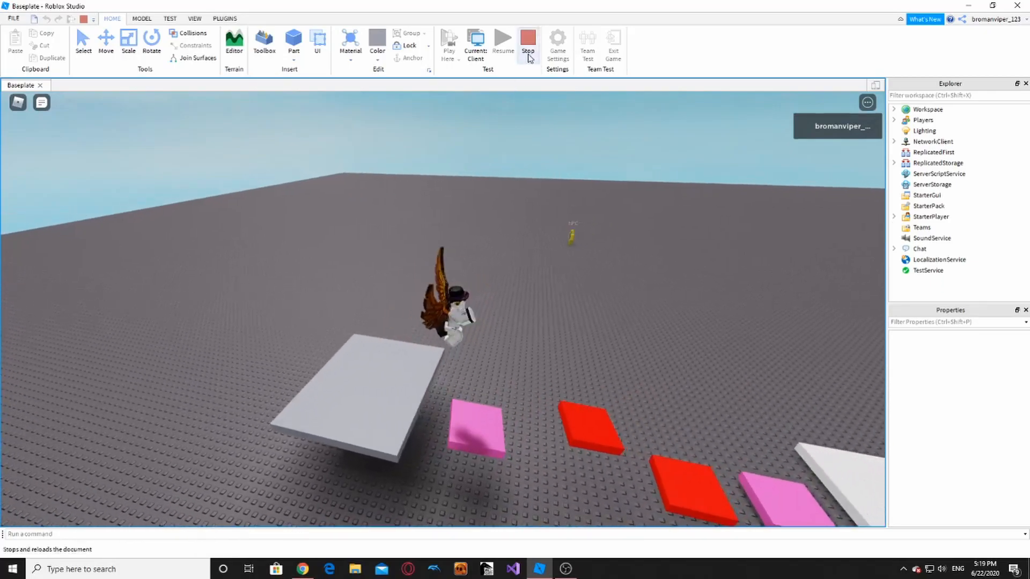
key("space")
- Stop the playtest and orbit to view the blocks side-on
left_click(528, 48)
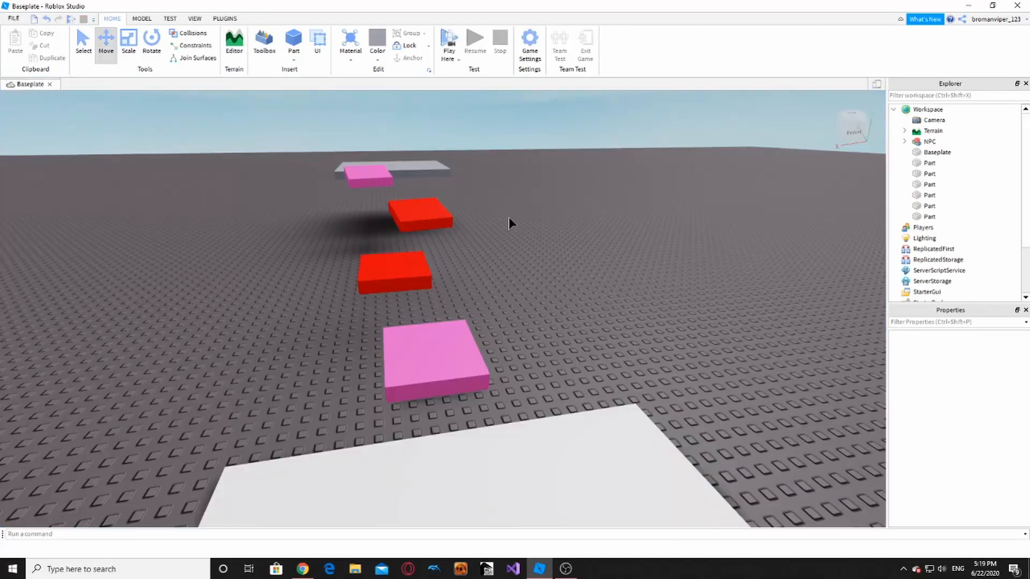
right_click_drag(509, 219, 169, 199)
key("d")
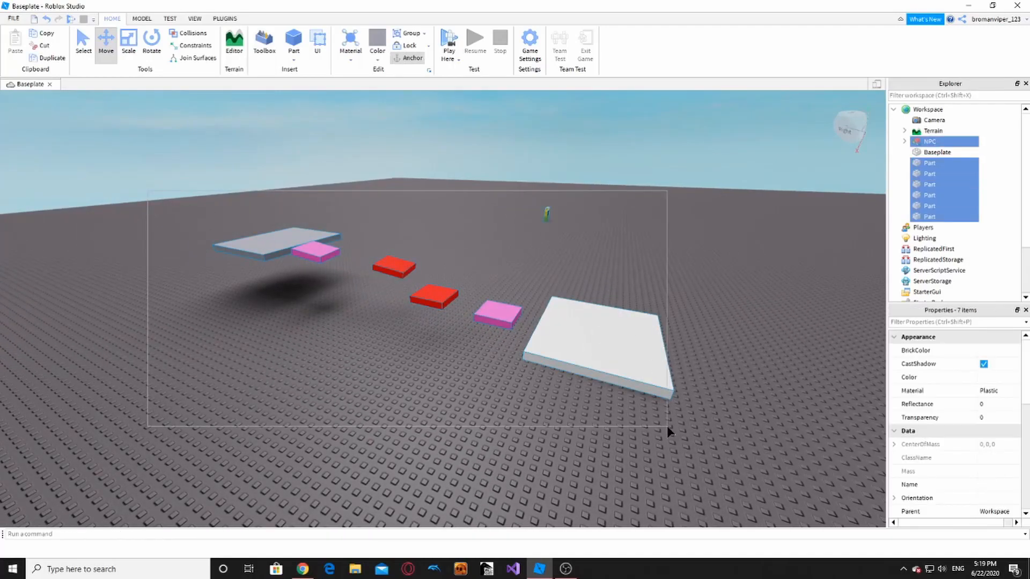
- Swing the view around the finished course and launch another Play test
left_click_drag(667, 426, 667, 426)
left_click(667, 426)
key("d")
right_click_drag(667, 426, 662, 424)
key("s")
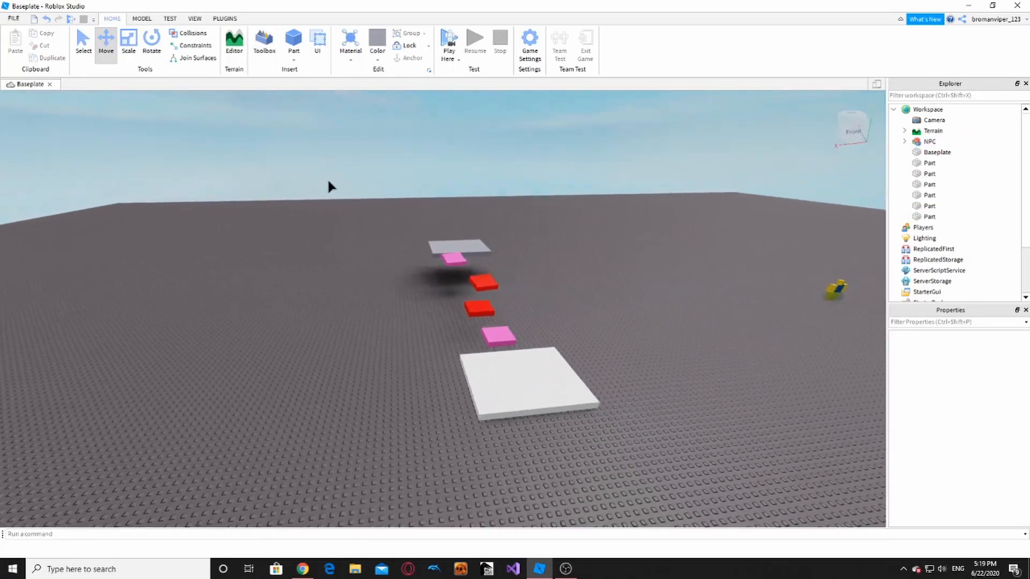
right_click_drag(328, 181, 329, 181)
key("d")
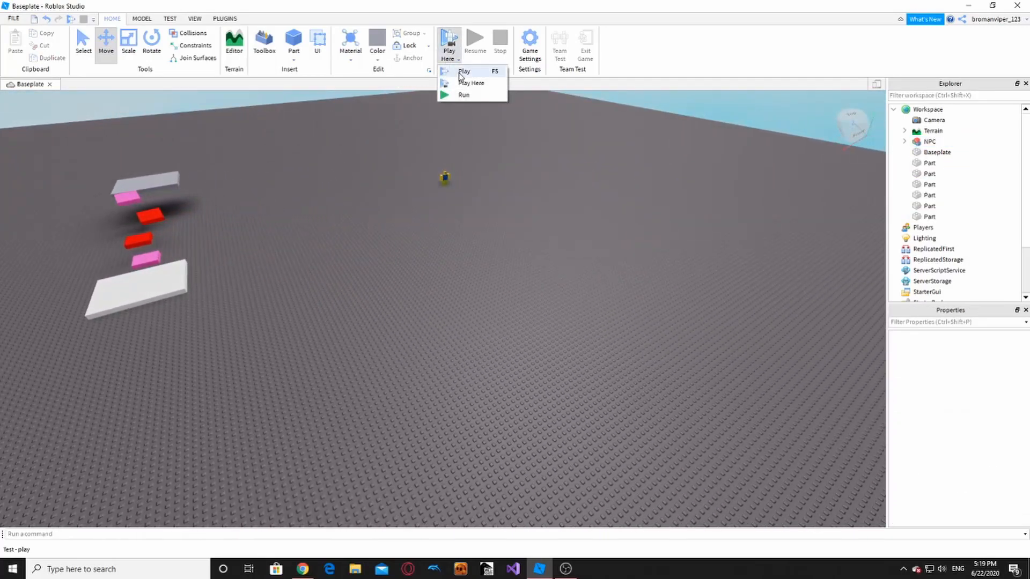
left_click(462, 72)
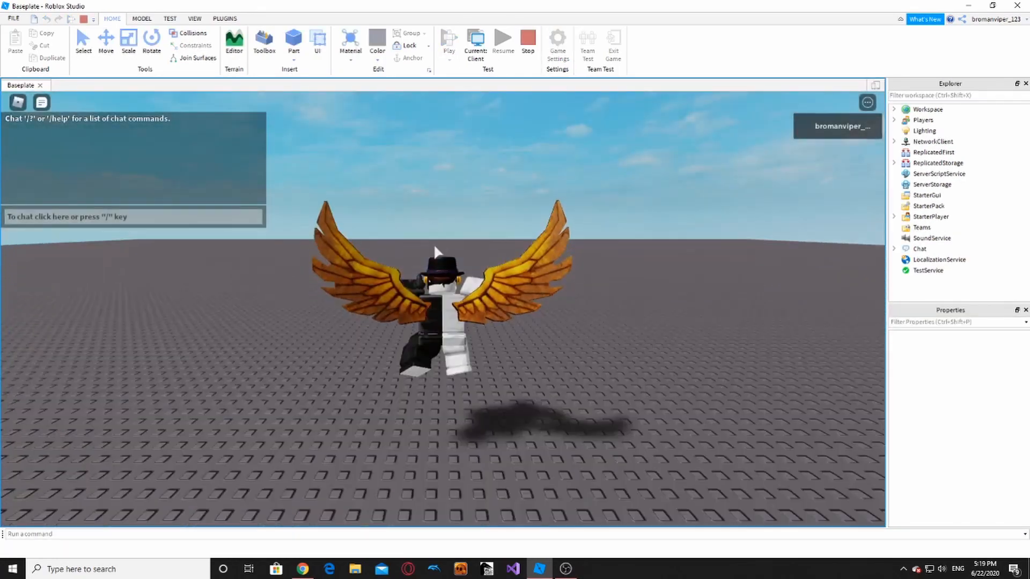
- Run the avatar to the white platform, jump up and cross it
key("w")
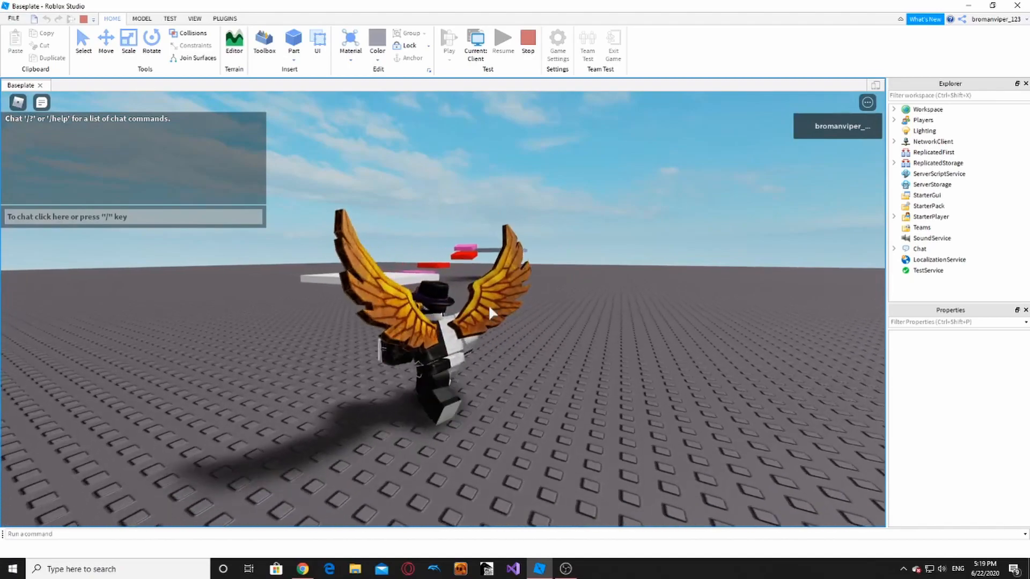
right_click_drag(431, 298, 431, 300)
key("d")
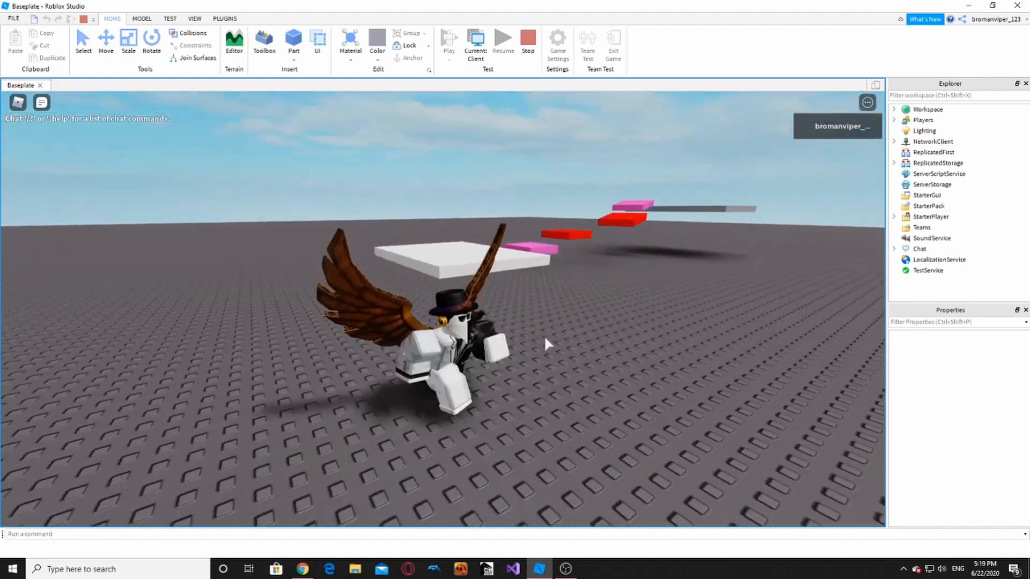
right_click_drag(545, 338, 545, 337)
key("space")
key("w")
key("a")
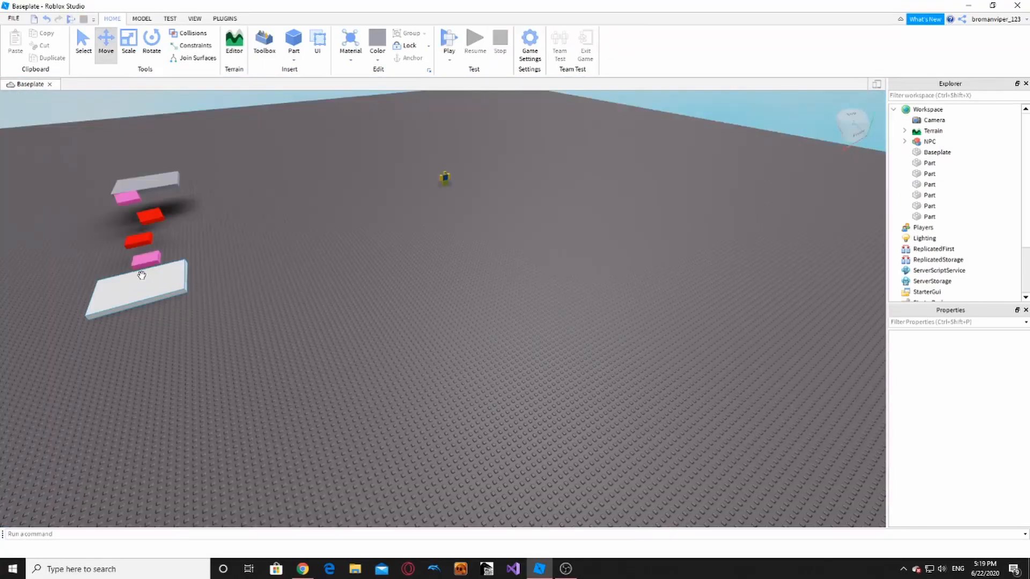
- Fly the editor camera in close to the white platform
right_click_drag(313, 262, 314, 263)
key("w")
key("a")
key("w")
key("a")
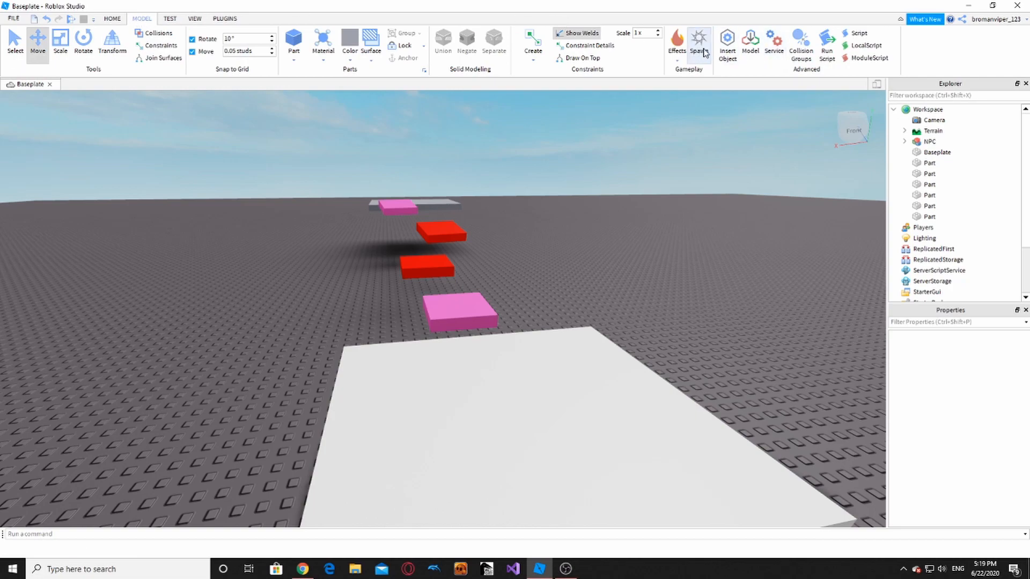
- Centre the new spawn pad on the white platform and narrow it to a small square
right_click_drag(352, 321, 450, 327)
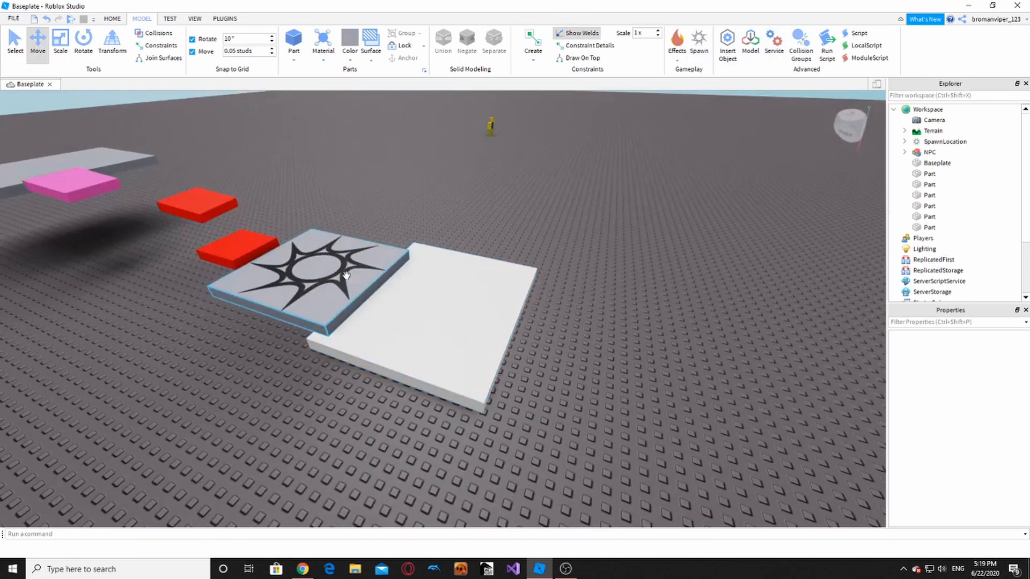
left_click_drag(358, 275, 476, 300)
right_click_drag(418, 296, 456, 308)
left_click_drag(624, 268, 540, 310)
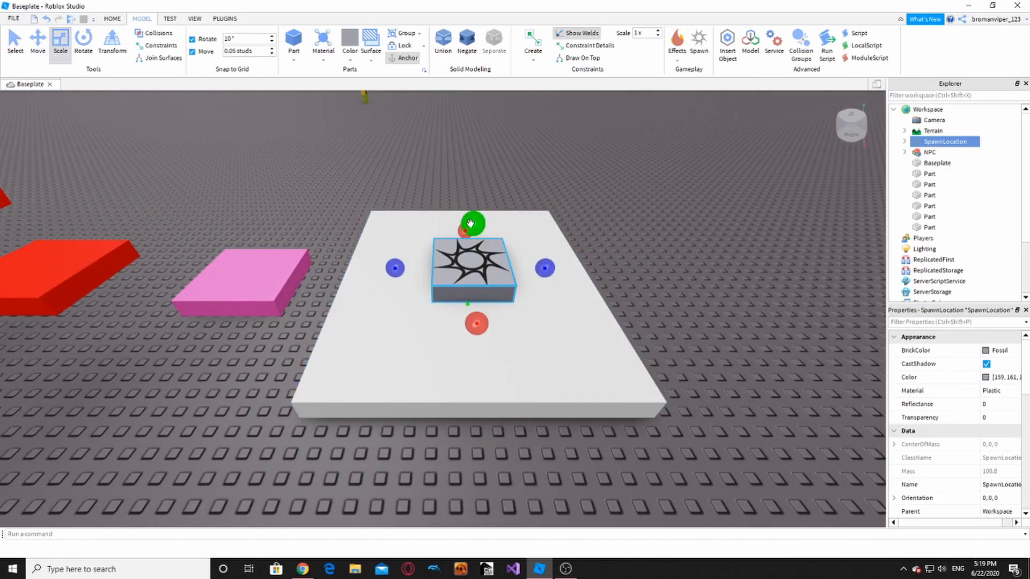
- Reframe the view, reselect the spawn pad and bring up its Color choices
key("w")
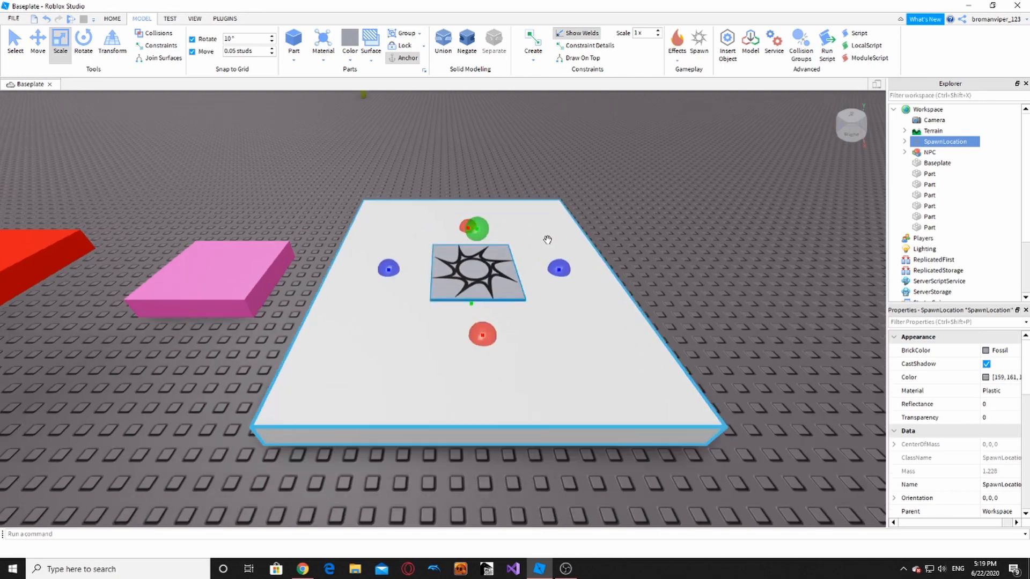
right_click_drag(547, 238, 546, 236)
key("s")
key("d")
left_click(529, 235)
scroll(529, 234, "up", 3)
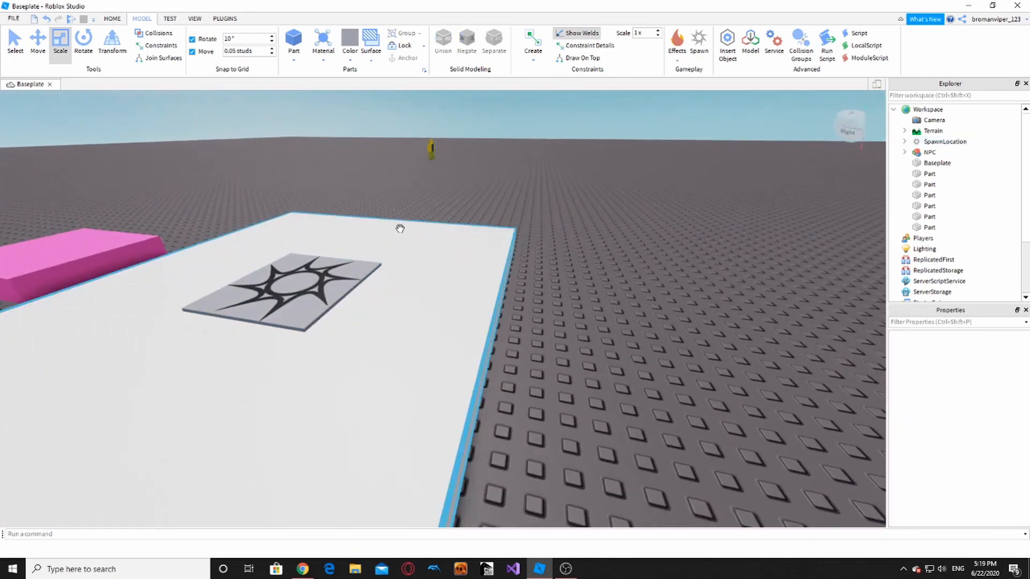
scroll(400, 227, "down", 2)
left_click(393, 104)
scroll(451, 159, "down", 5)
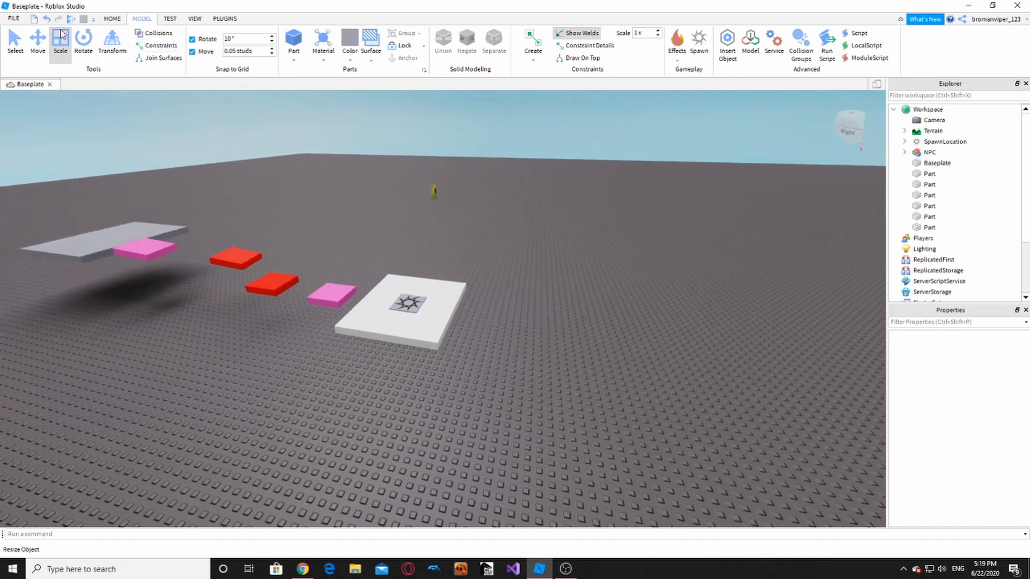
scroll(462, 332, "up", 4)
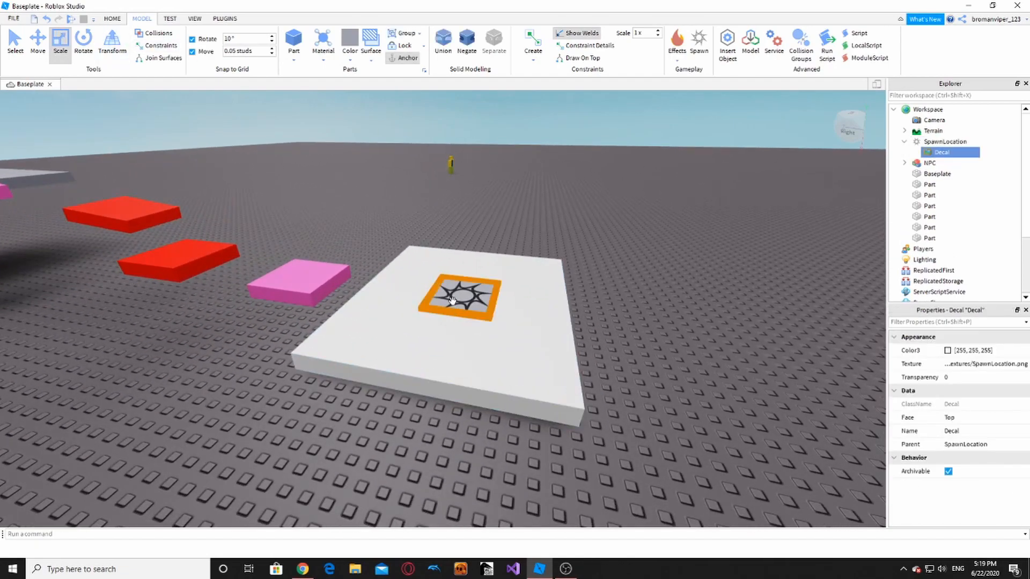
left_click(477, 290)
scroll(477, 290, "up", 2)
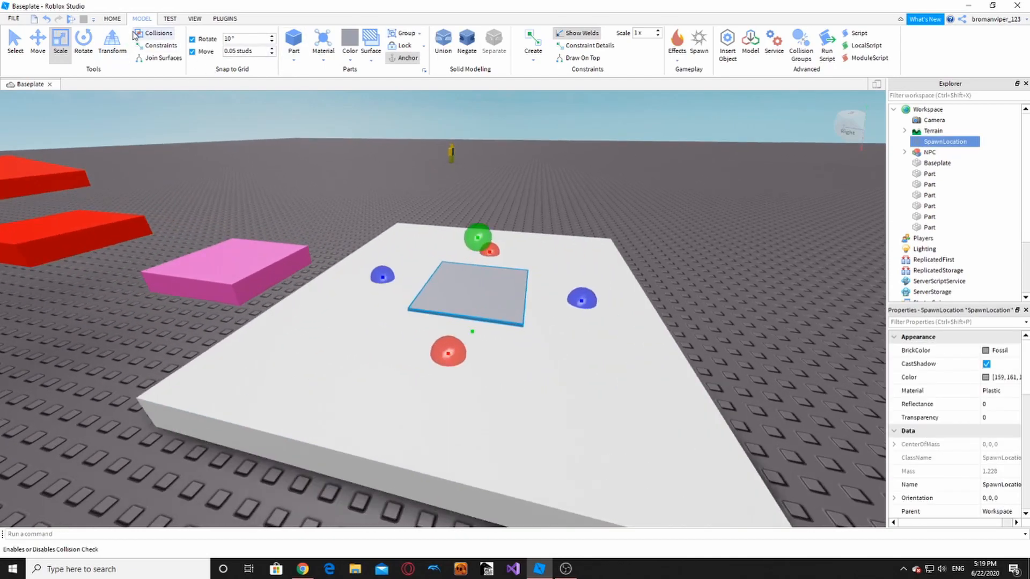
left_click(349, 61)
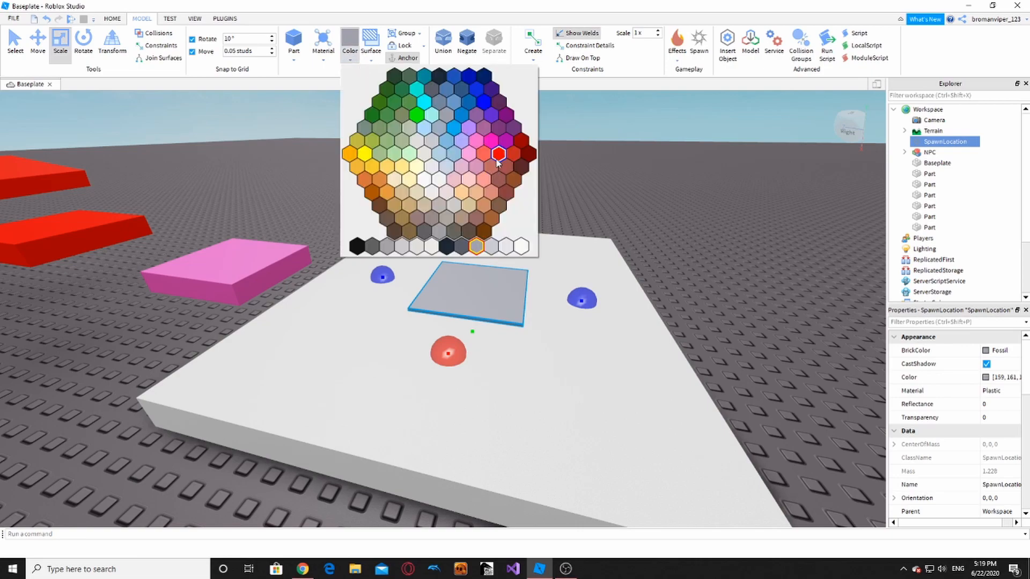
- Colour the spawn pad yellow
left_click(365, 155)
left_click(404, 165)
key("a")
key("s")
- Turn the red block nearest the start Electric blue
left_click(356, 235)
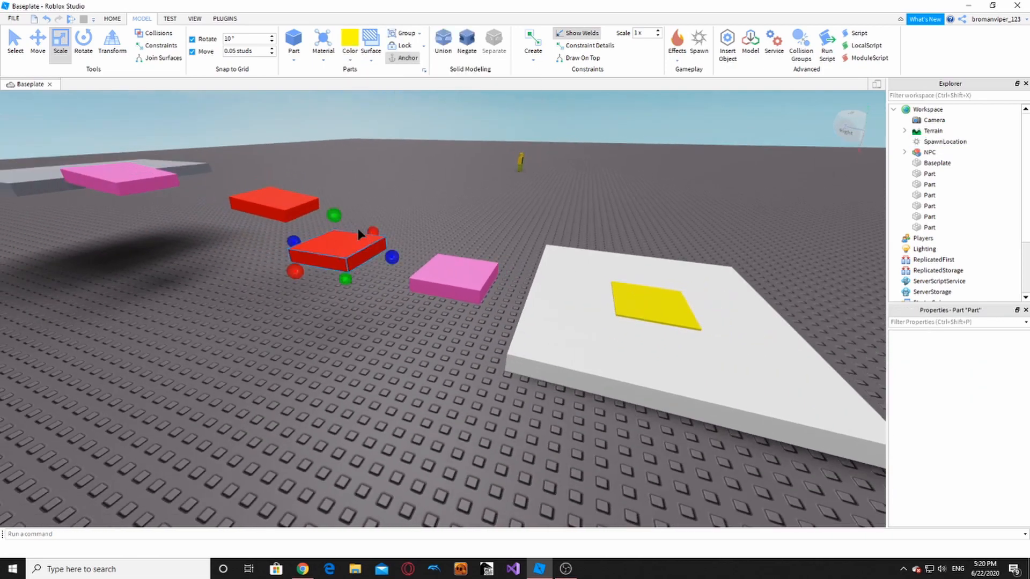
left_click(351, 62)
left_click(462, 120)
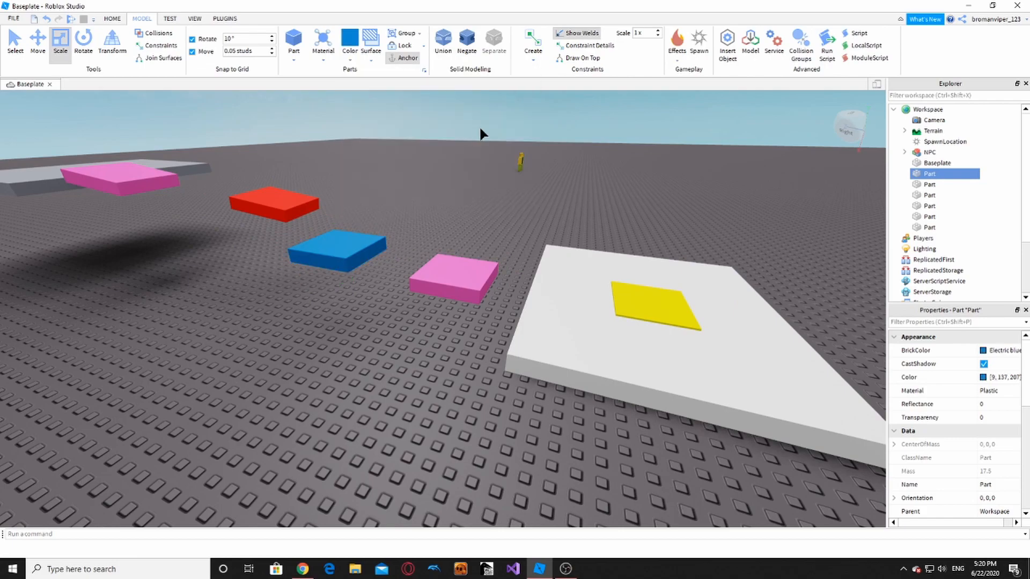
left_click(479, 125)
right_click_drag(478, 126, 470, 128)
key("d")
key("s")
key("w")
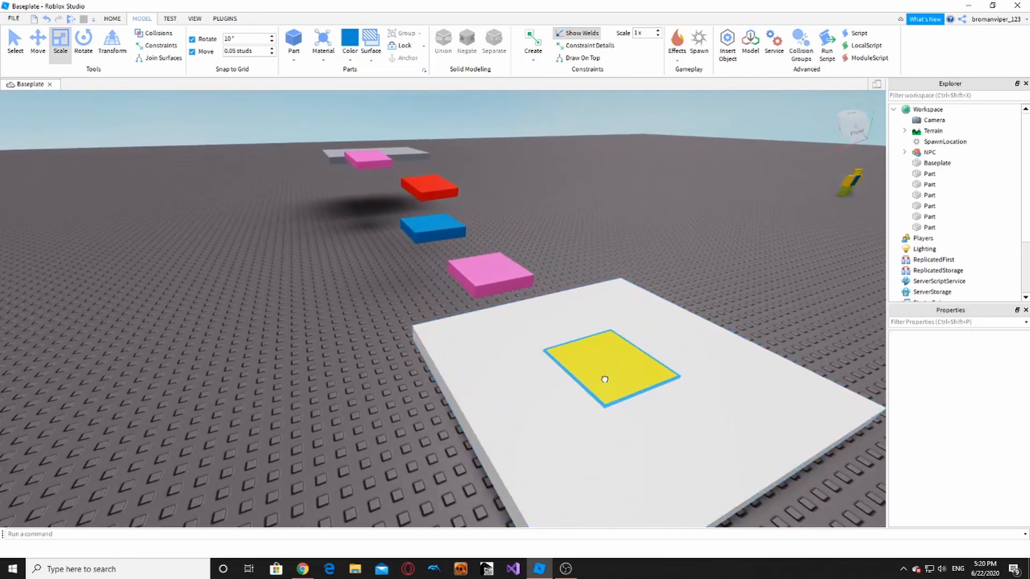
- Look over the start area and launch a playtest of the course
left_click(604, 379)
right_click_drag(605, 379, 605, 379)
left_click(514, 384)
key("d")
key("s")
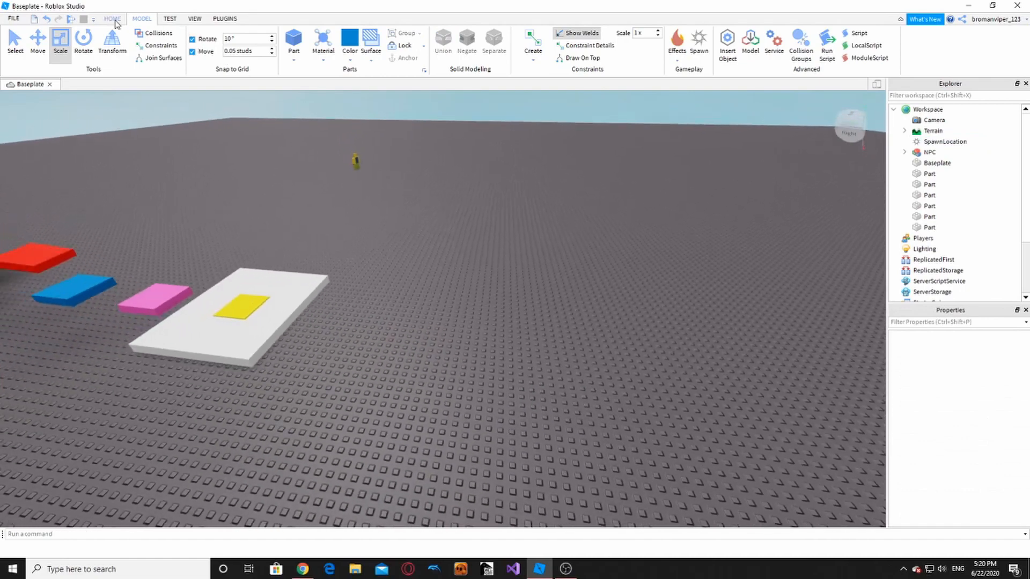
left_click(449, 47)
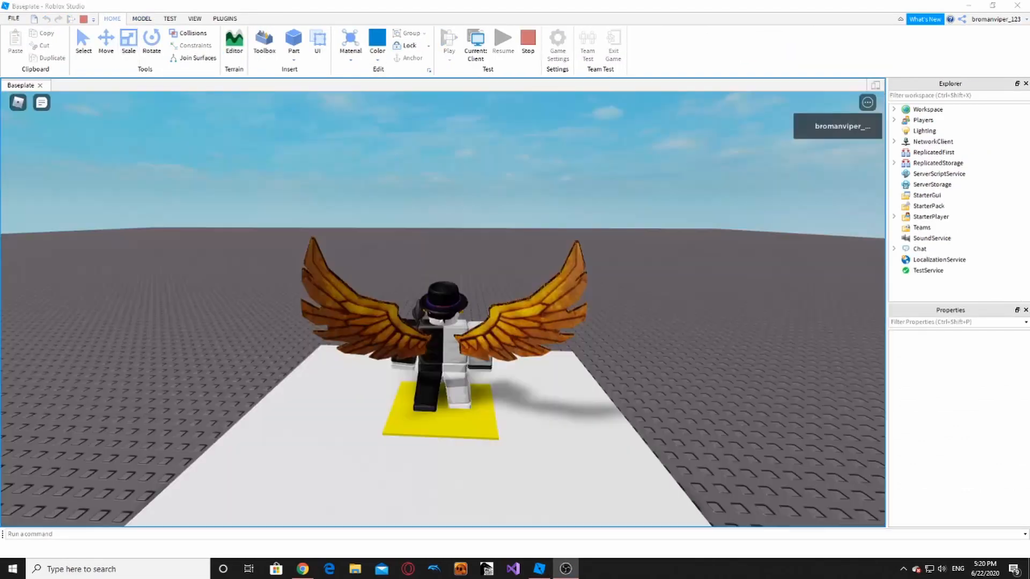
- Jump from the spawn pad over the pink, blue and red blocks to the grey platform and back
right_click_drag(481, 327, 477, 317)
key("a")
key("w")
key("space")
key("space")
key("w")
key("space")
key("space")
key("space")
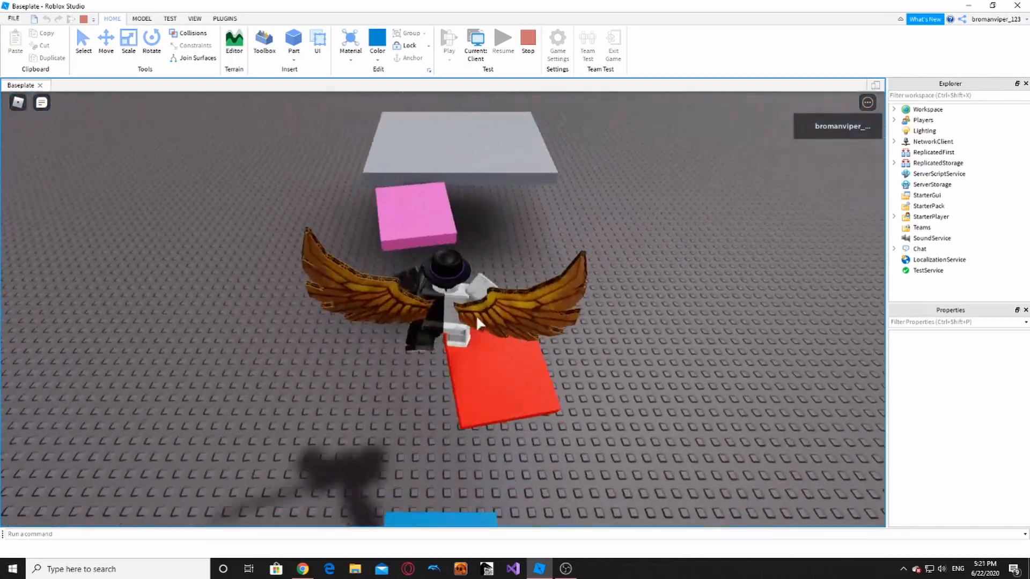
right_click_drag(439, 201, 438, 202)
key("w")
key("space")
key("space")
key("space")
key("w")
key("space")
key("space")
key("space")
right_click_drag(497, 277, 572, 280)
key("w")
key("space")
key("space")
key("space")
key("w")
key("space")
key("space")
key("space")
key("w")
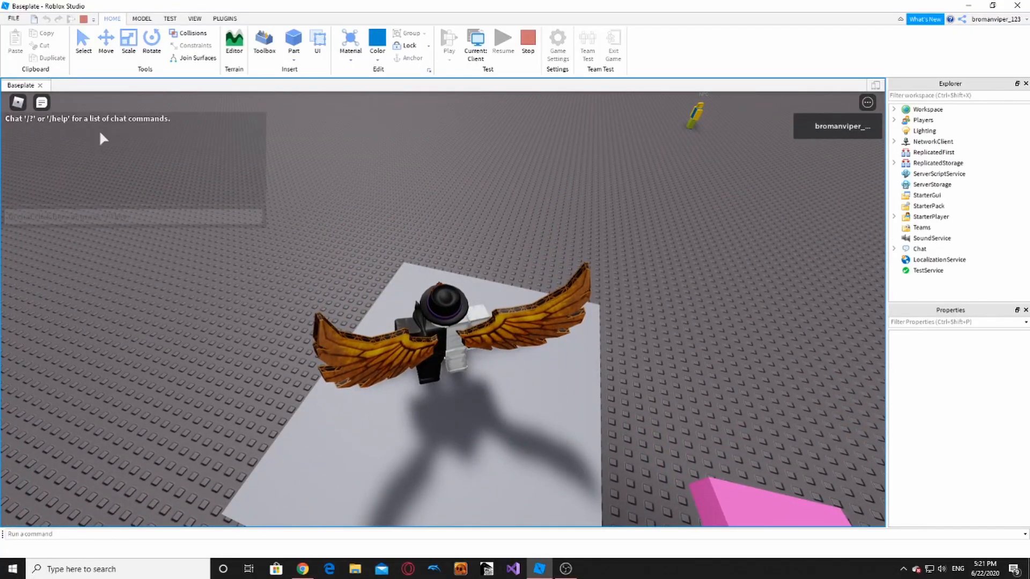
- Reset the character from the in-game menu and confirm it
left_click(17, 103)
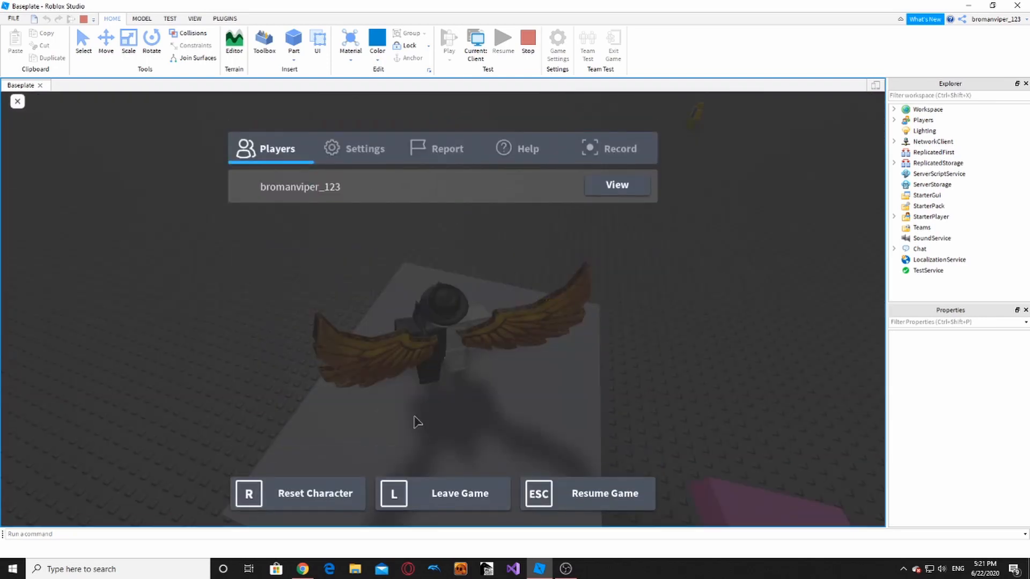
left_click(341, 483)
left_click(422, 282)
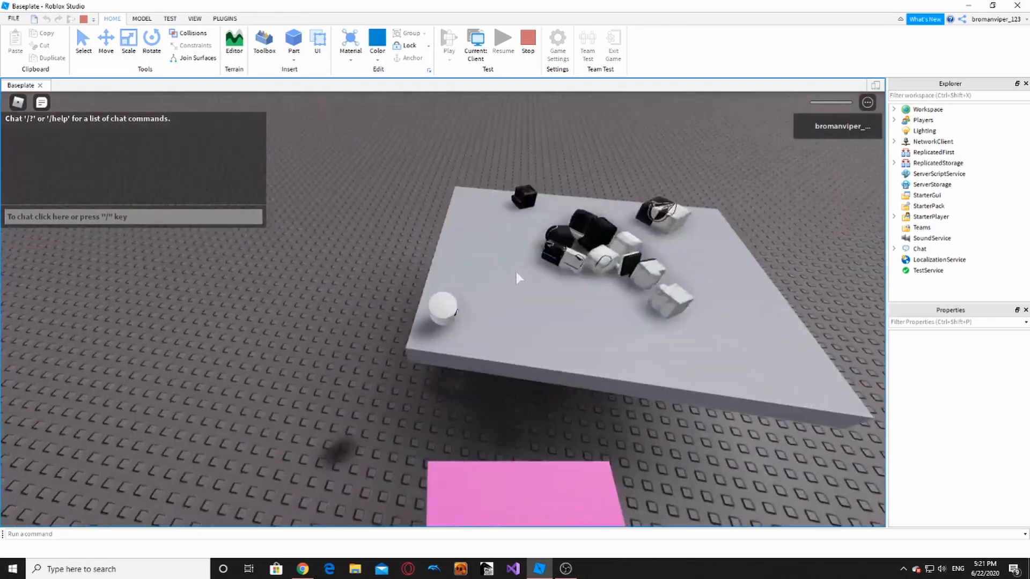
- Jump the respawned avatar across to the grey platform, then stop the playtest
right_click_drag(516, 269, 471, 246)
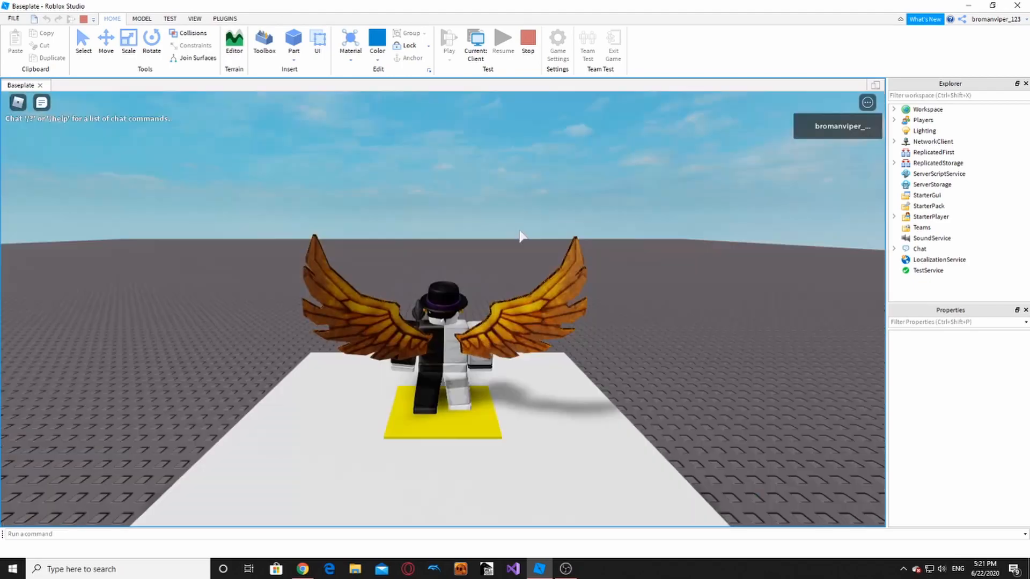
right_click_drag(519, 228, 503, 256)
key("w")
key("space")
key("space")
key("space")
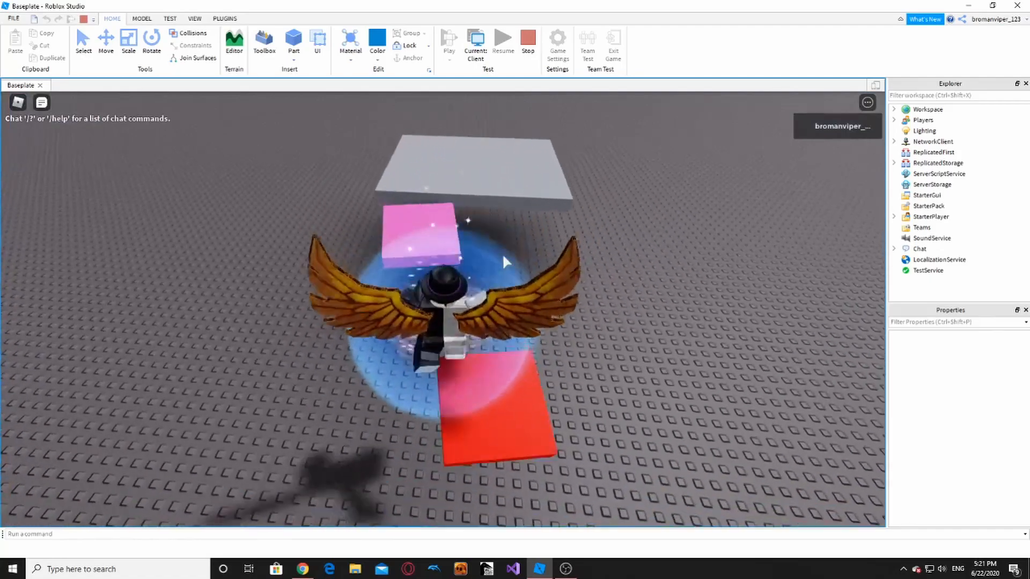
key("space")
right_click_drag(503, 257, 530, 249)
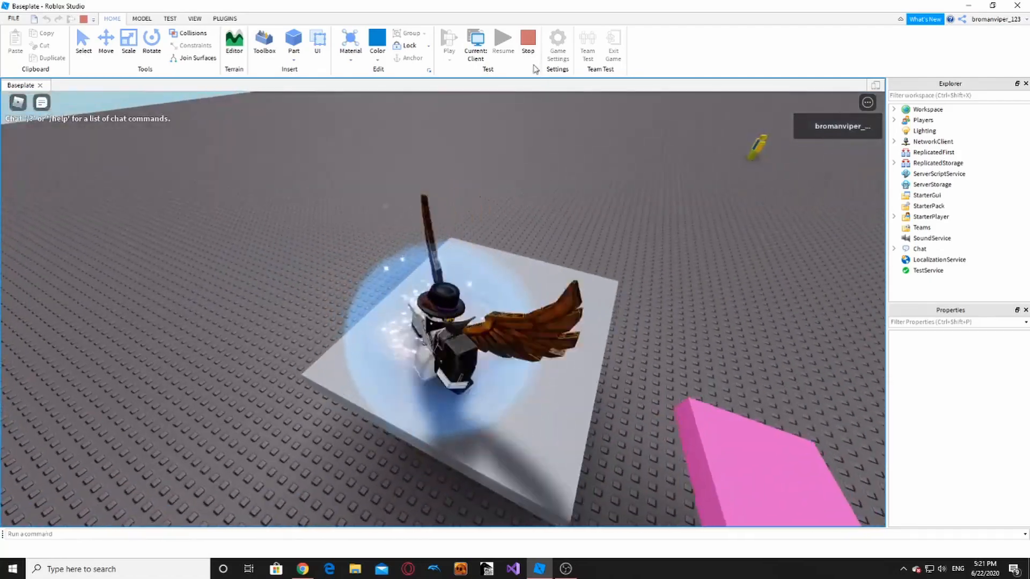
left_click(529, 48)
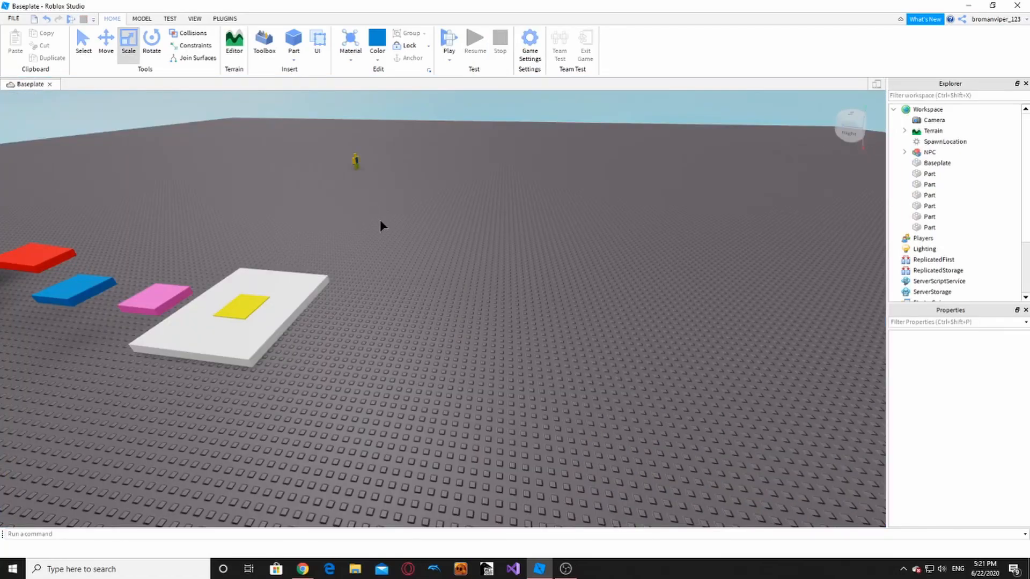
left_click(249, 309)
key("a")
key("w")
left_click(537, 328)
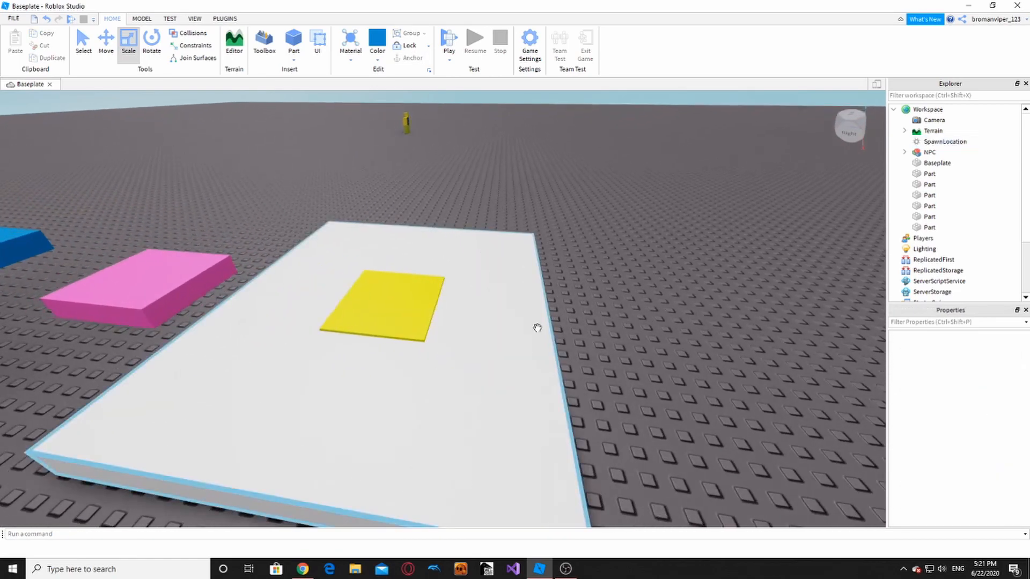
key("a")
key("d")
key("a")
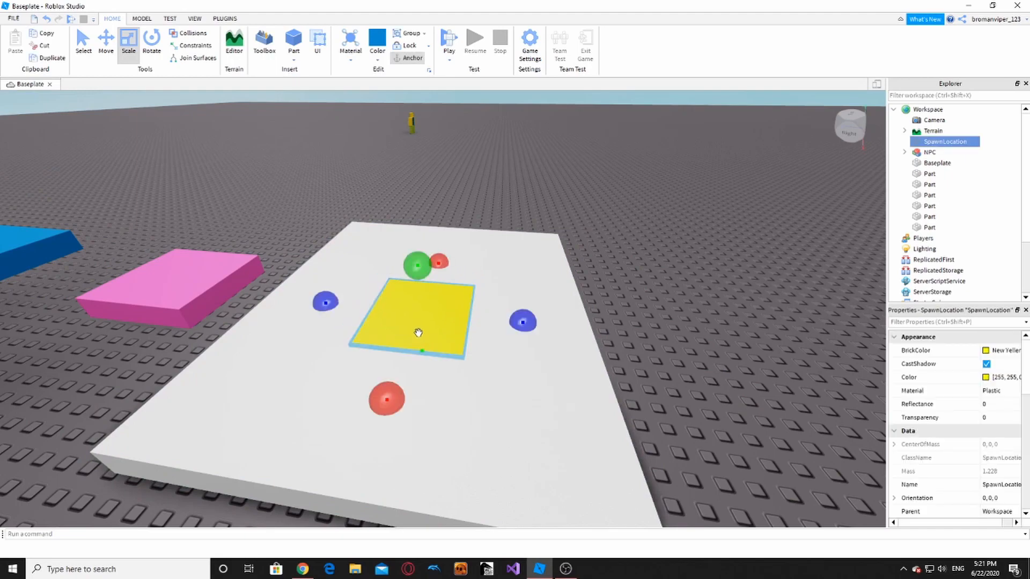
key("d")
right_click_drag(730, 358, 563, 339)
key("s")
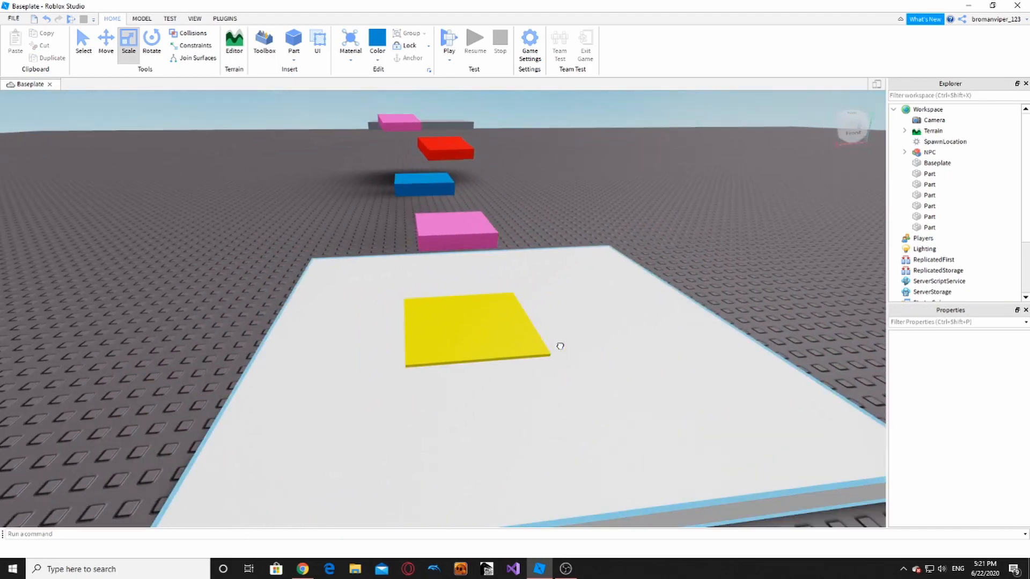
key("s")
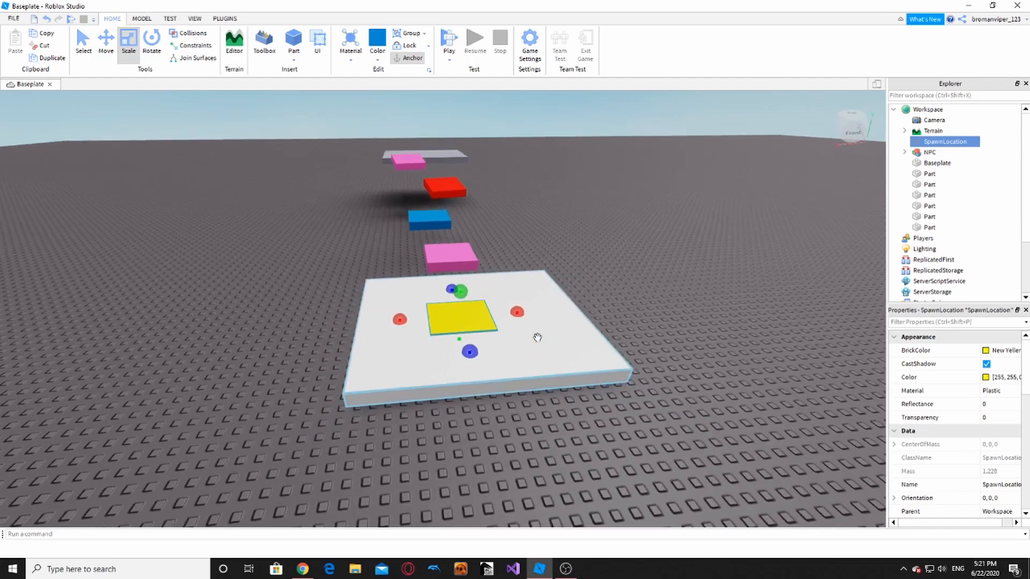
key("d")
left_click(537, 338)
key("a")
key("w")
left_click(481, 332)
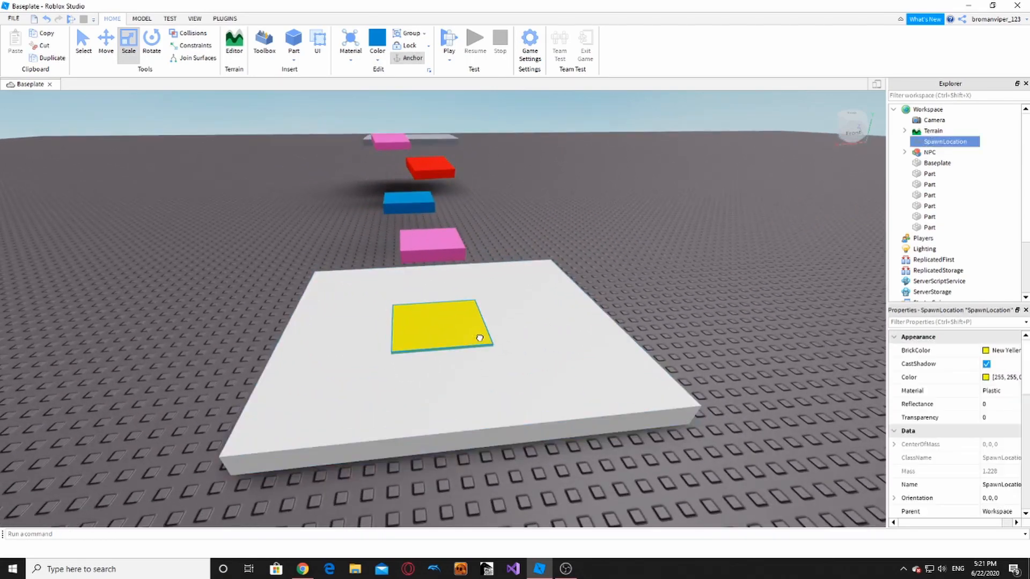
key("d")
left_click(575, 308)
key("a")
right_click_drag(575, 308, 584, 305)
key("s")
key("d")
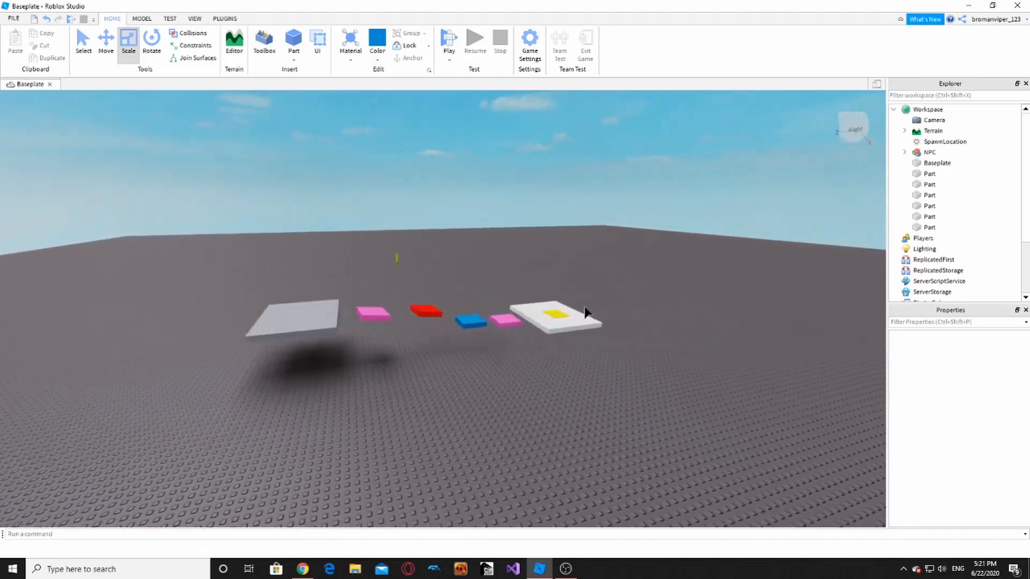
key("w")
key("w")
right_click_drag(584, 306, 539, 293)
key("s")
key("w")
key("w")
key("s")
left_click(460, 372)
key("w")
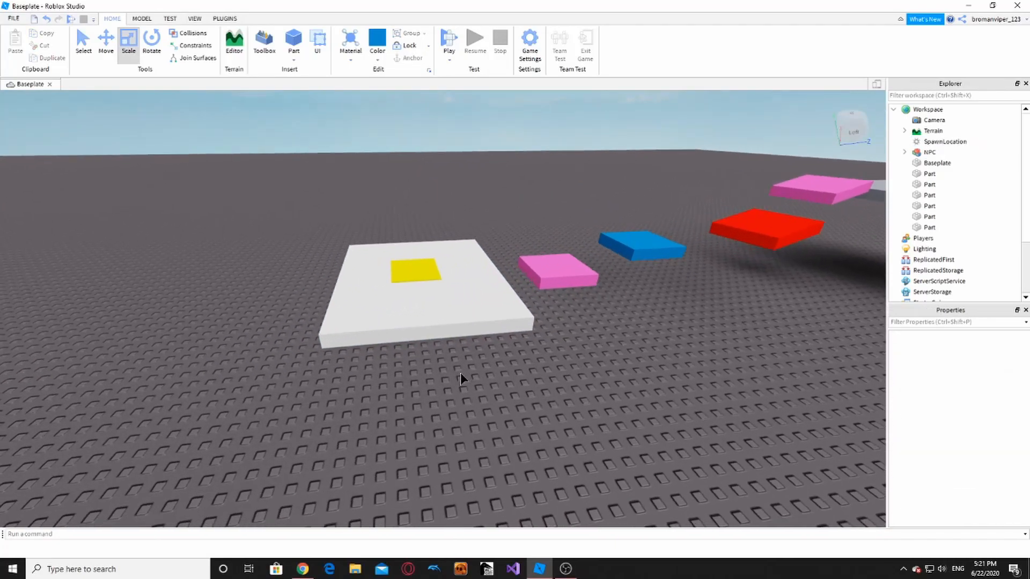
right_click_drag(460, 372, 461, 372)
key("w")
key("s")
key("d")
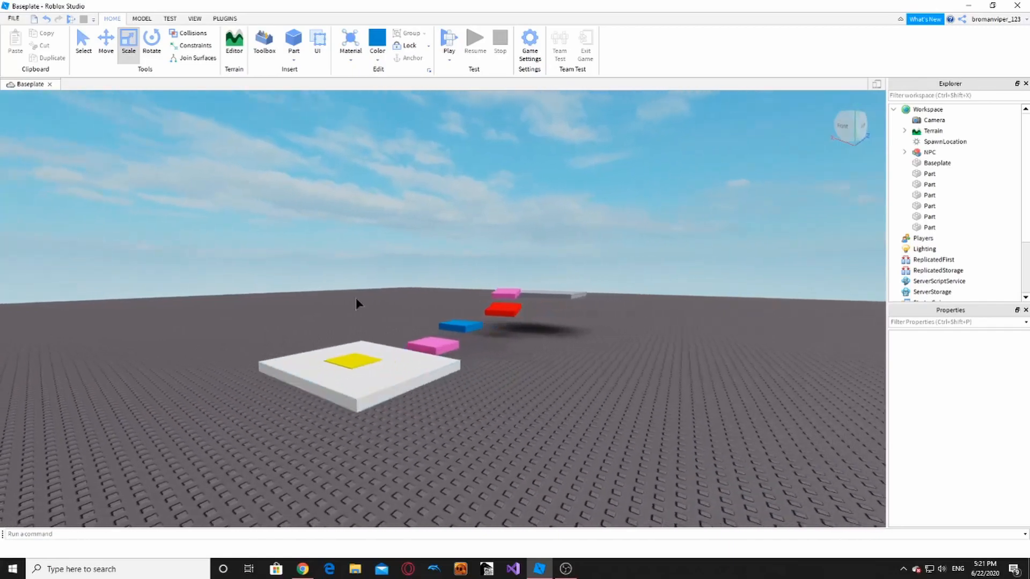
key("ctrl+a")
left_click(690, 442)
key("w")
key("s")
right_click_drag(690, 442, 461, 317)
key("w")
key("w")
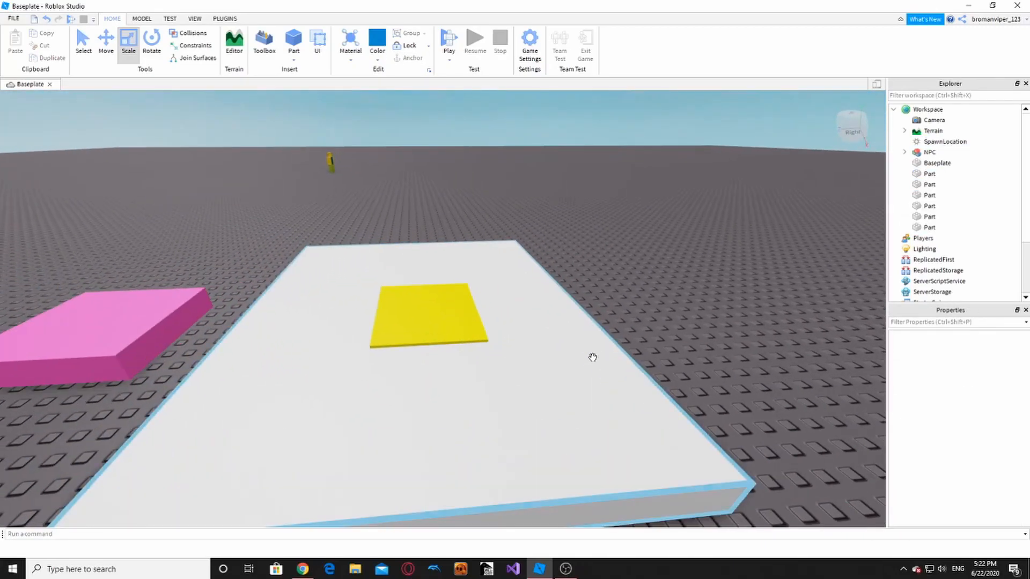
right_click_drag(593, 356, 586, 358)
key("d")
key("s")
left_click_drag(356, 237, 814, 520)
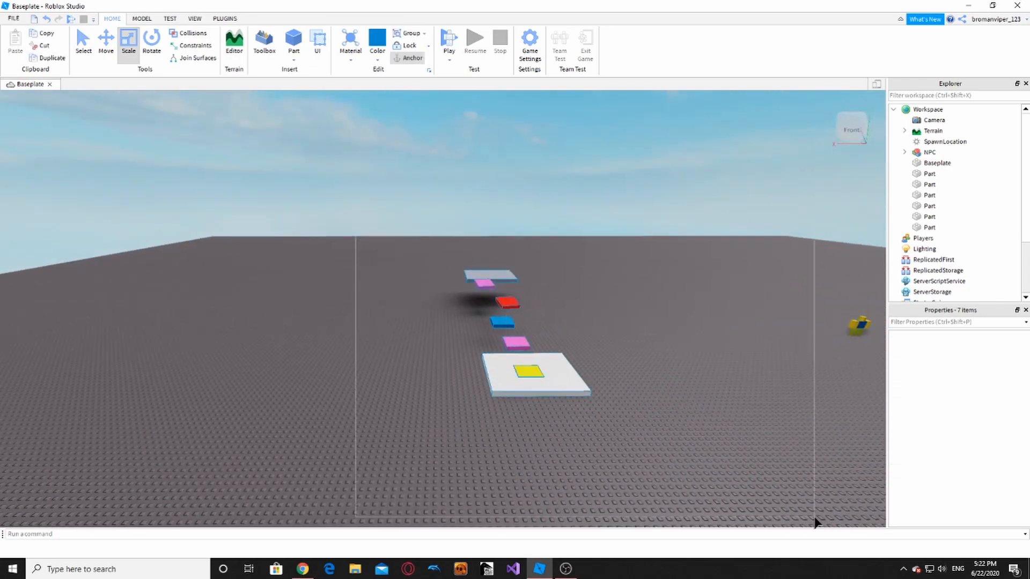
left_click_drag(623, 444, 621, 443)
key("d")
key("w")
left_click(621, 443)
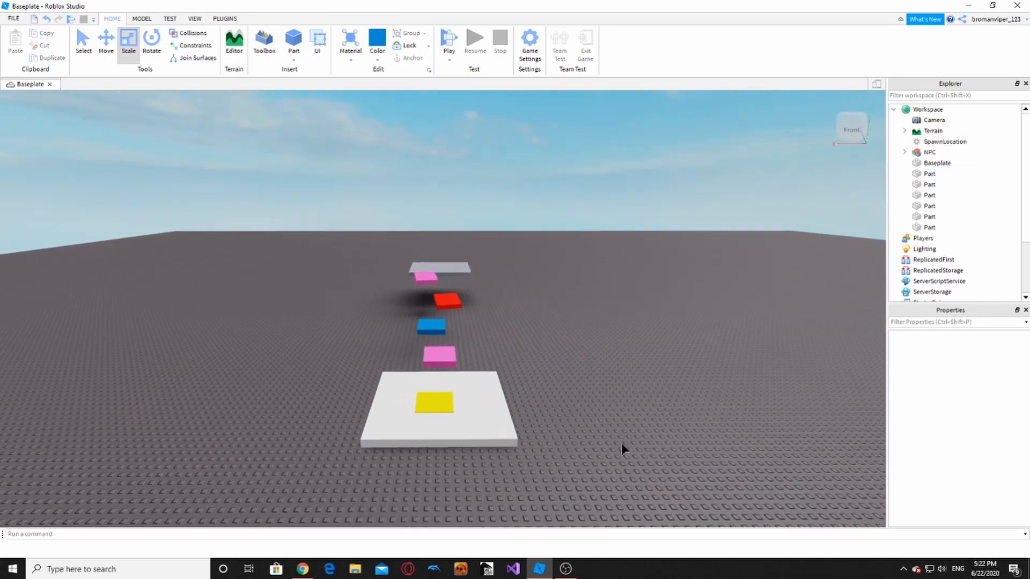
key("s")
left_click_drag(345, 214, 583, 505)
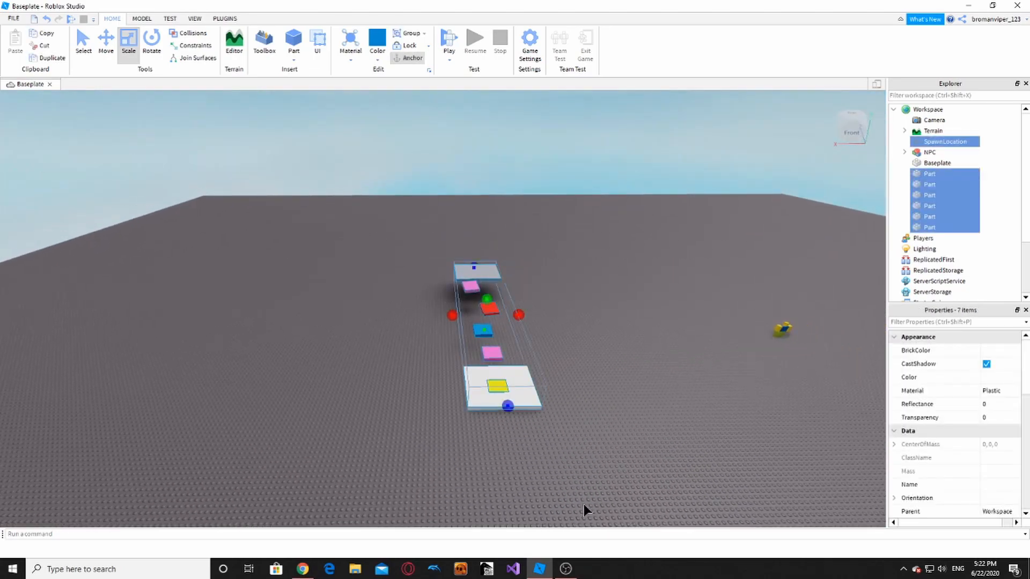
left_click(582, 502)
key("w")
key("d")
right_click_drag(582, 502, 582, 502)
key("s")
key("d")
key("a")
key("a")
key("s")
key("d")
key("a")
key("w")
key("d")
key("s")
key("a")
key("w")
key("d")
key("a")
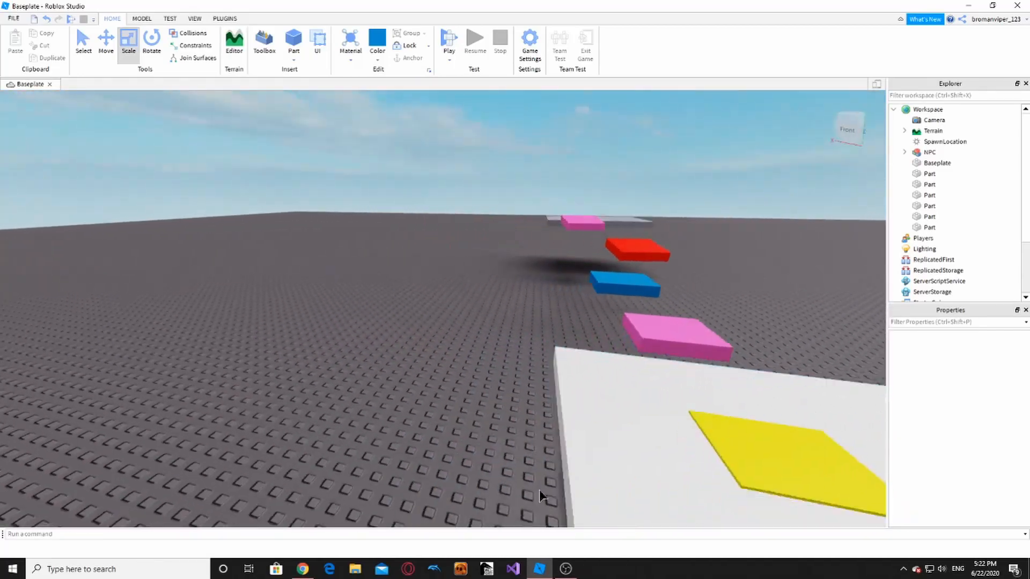
key("s")
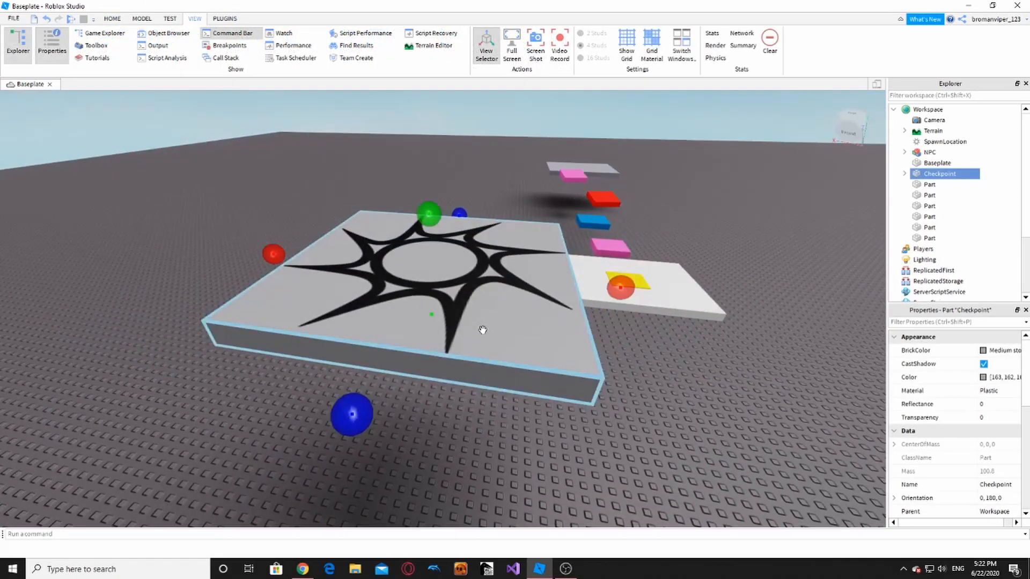
- Drop the Checkpoint pad onto the ground, then narrow and shorten it with the Scale handles
left_click_drag(482, 329, 491, 239)
right_click_drag(493, 244, 495, 246)
key("w")
key("s")
key("d")
key("w")
key("a")
key("s")
key("d")
key("w")
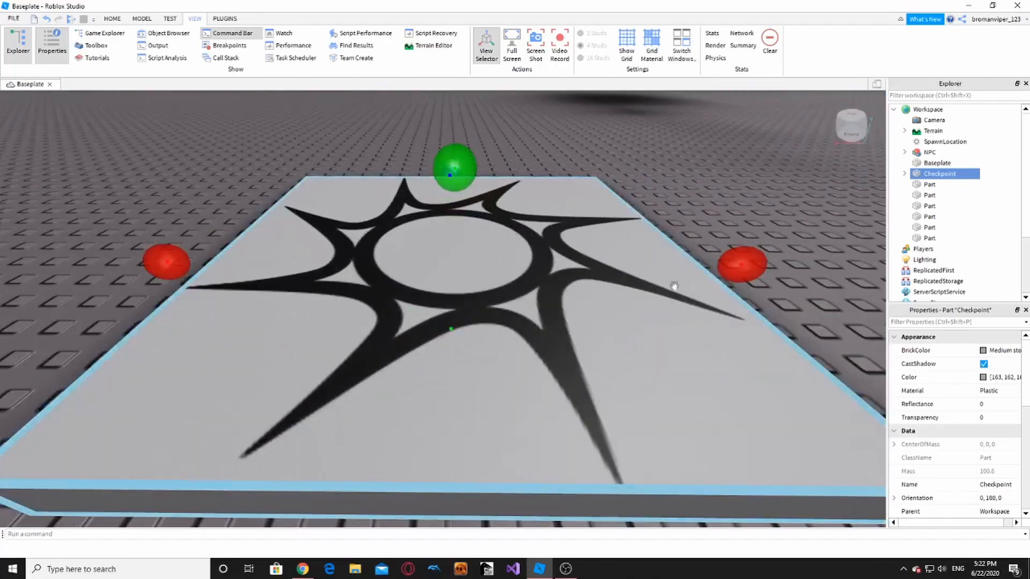
left_click_drag(743, 273, 574, 294)
right_click_drag(574, 294, 574, 294)
key("d")
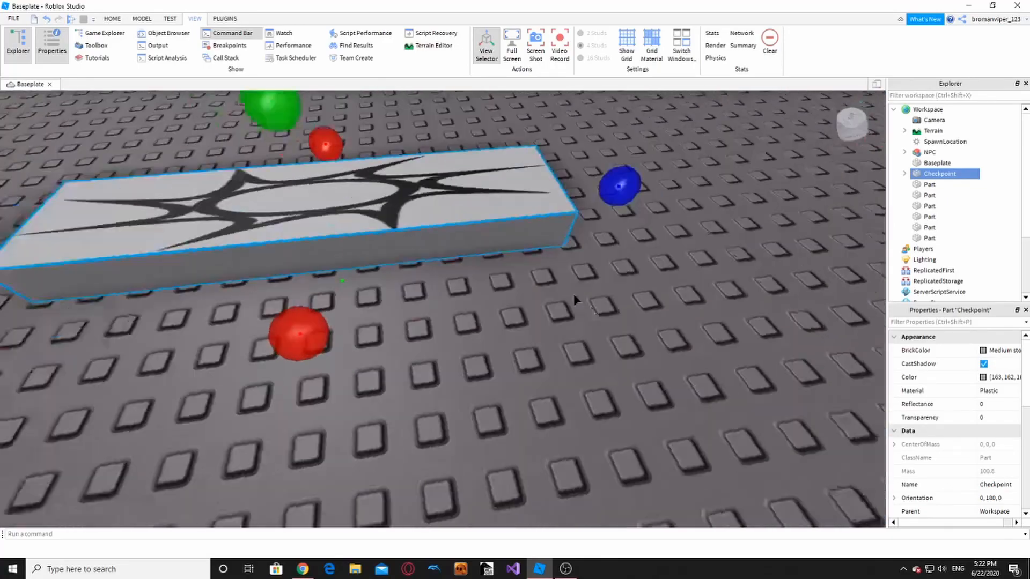
key("s")
left_click_drag(525, 230, 481, 247)
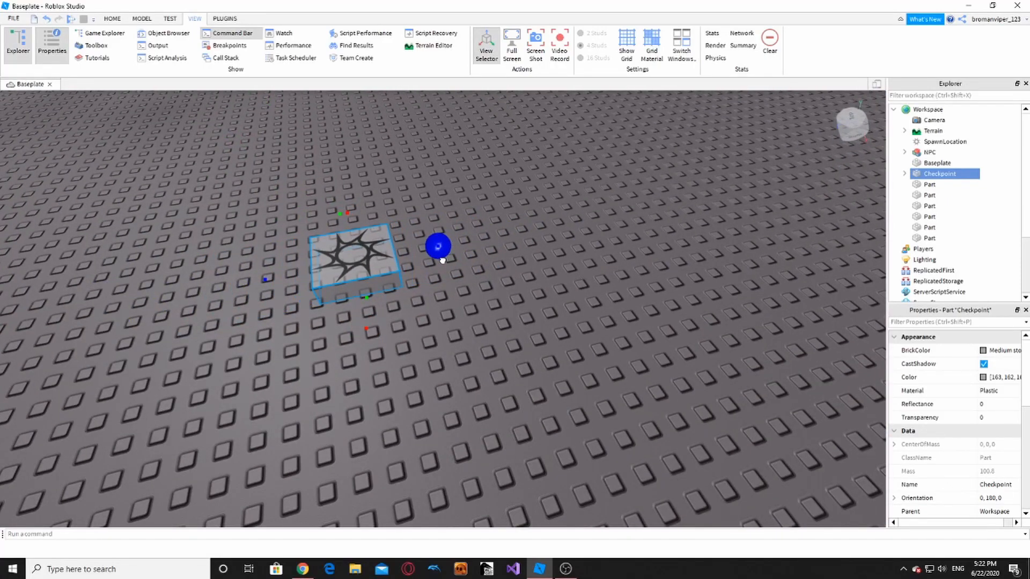
- Carry the Checkpoint across and set it down on the grey end platform
left_click_drag(366, 271, 292, 266)
right_click_drag(293, 266, 293, 266)
left_click_drag(293, 265, 293, 266)
right_click_drag(293, 266, 293, 266)
key("w")
left_click_drag(293, 265, 293, 266)
right_click_drag(293, 265, 292, 266)
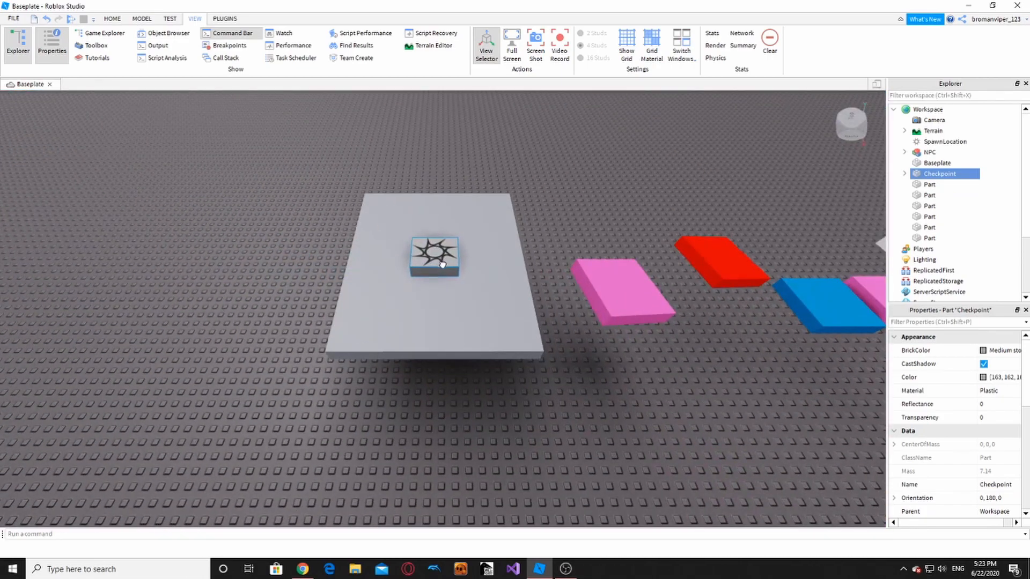
left_click_drag(443, 265, 443, 265)
key("a")
right_click_drag(443, 265, 417, 219)
key("w")
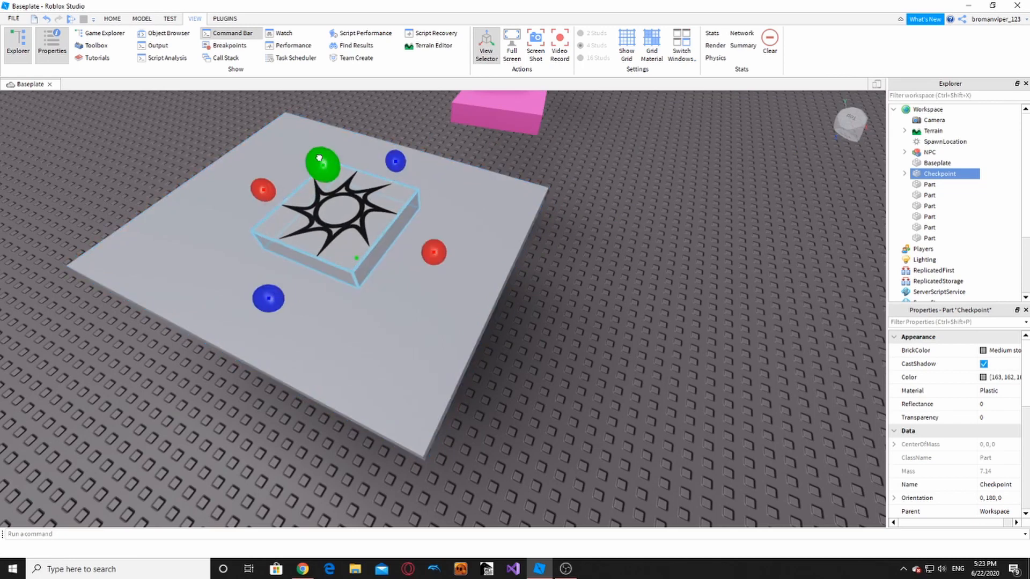
- Stretch the Checkpoint pad taller and wider to cover most of the grey platform
left_click_drag(319, 159, 288, 98)
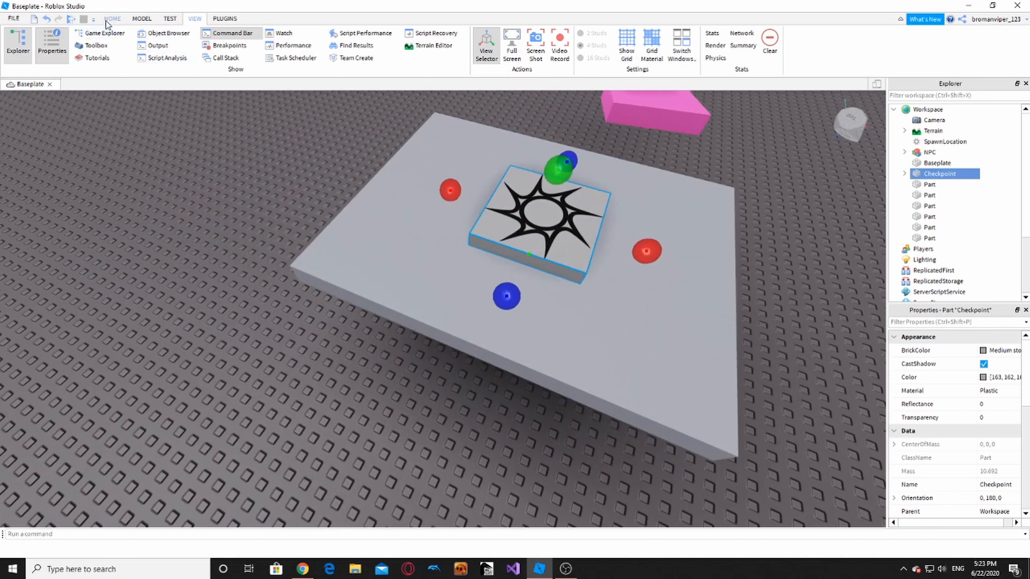
left_click_drag(451, 190, 381, 168)
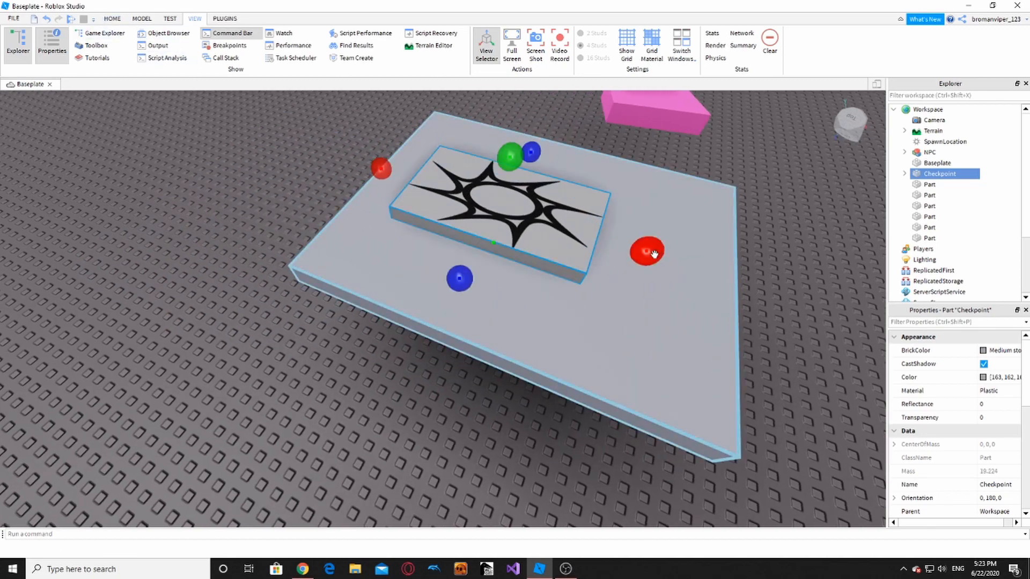
key("d")
left_click_drag(654, 254, 601, 283)
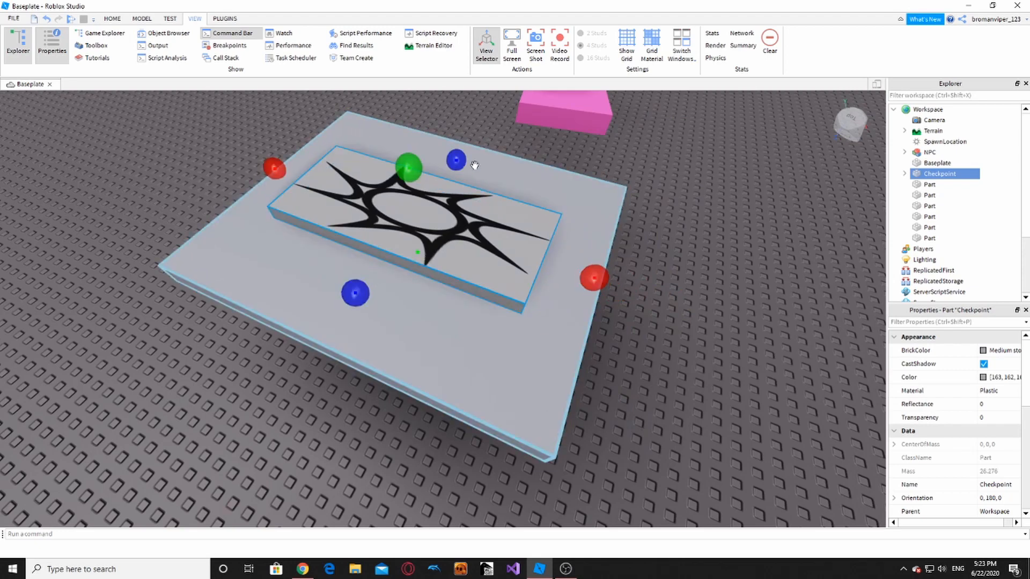
left_click_drag(459, 160, 464, 144, "ctrl")
left_click(412, 230)
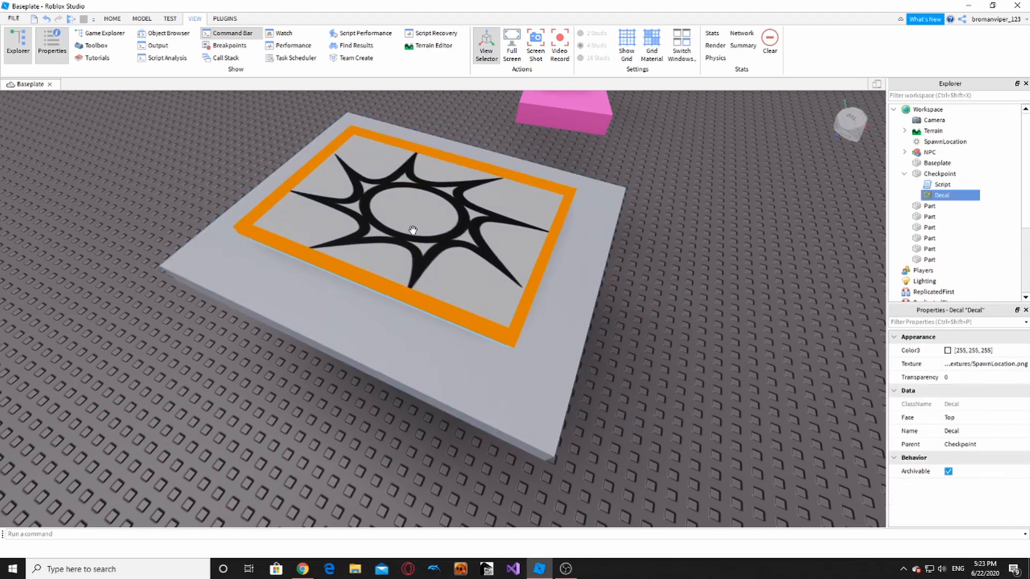
- Scale the Checkpoint down to a small square and colour it Pastel Blue
left_click(389, 223)
left_click_drag(274, 166, 346, 193, "ctrl")
left_click(459, 184)
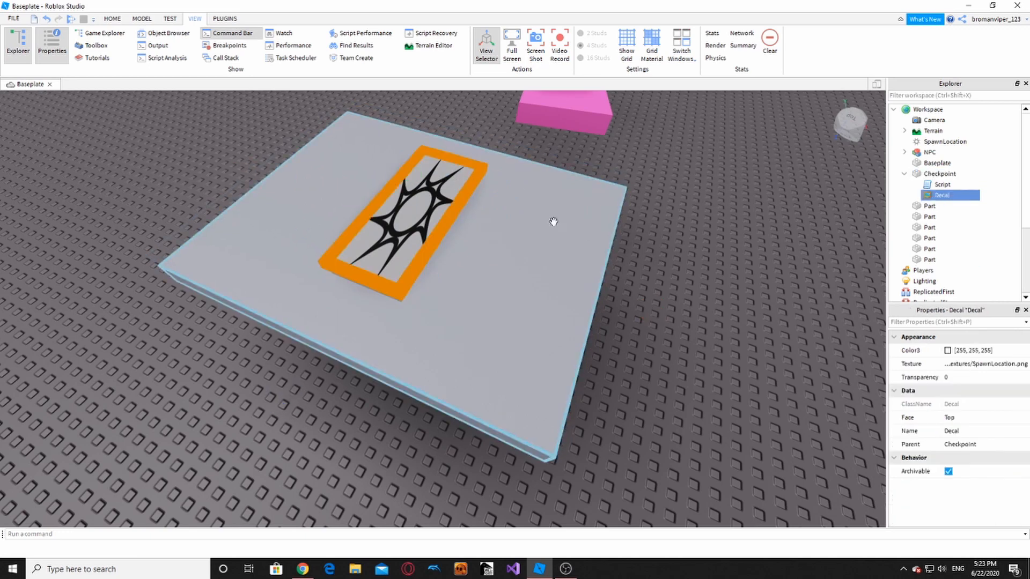
left_click(430, 214)
left_click_drag(466, 146, 451, 167, "ctrl")
left_click(115, 19)
left_click(377, 54)
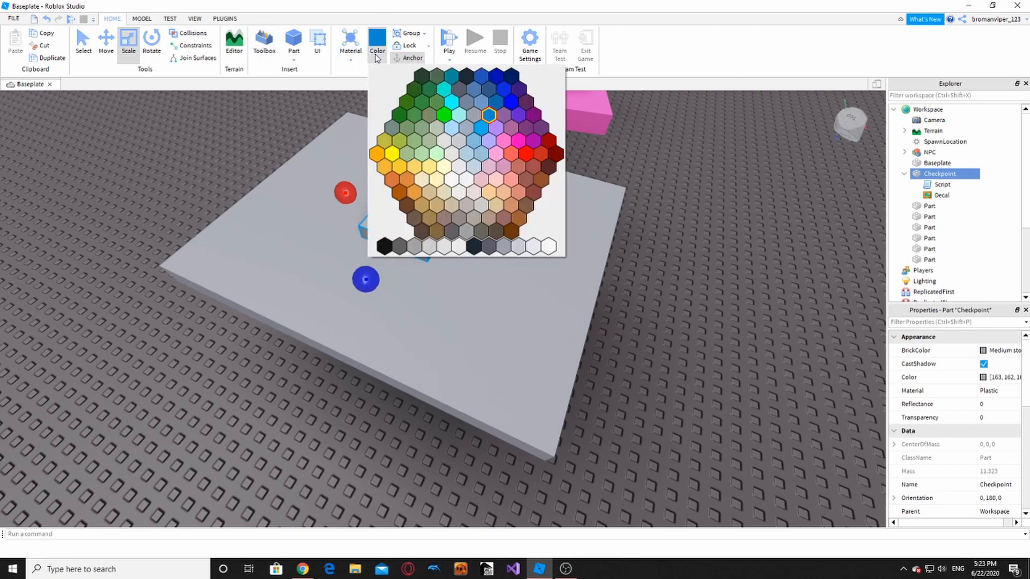
left_click(477, 145)
- Recolour the red block to a darker red
left_click(604, 246)
scroll(504, 209, "up", 3)
scroll(376, 182, "down", 3)
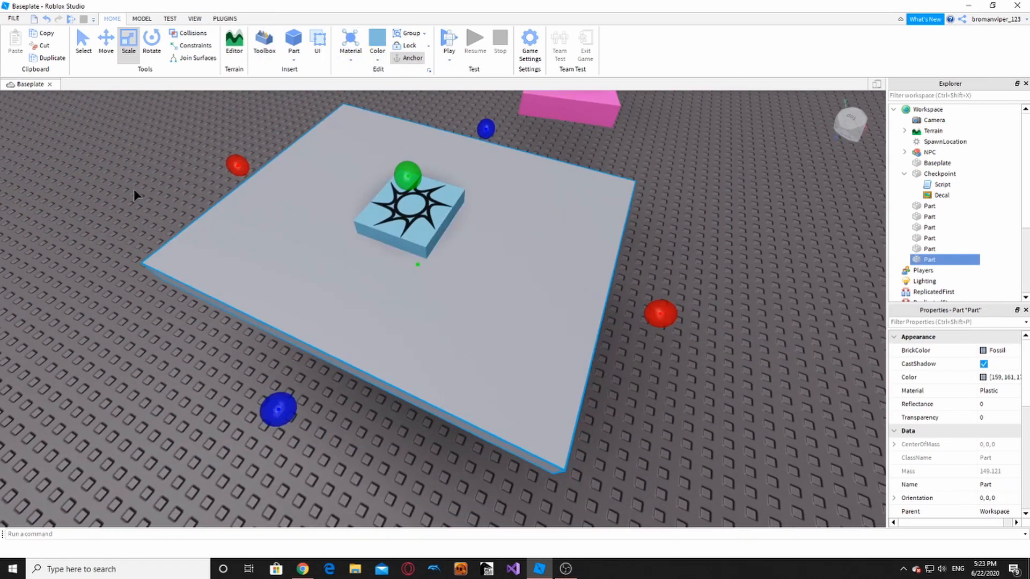
left_click(411, 214)
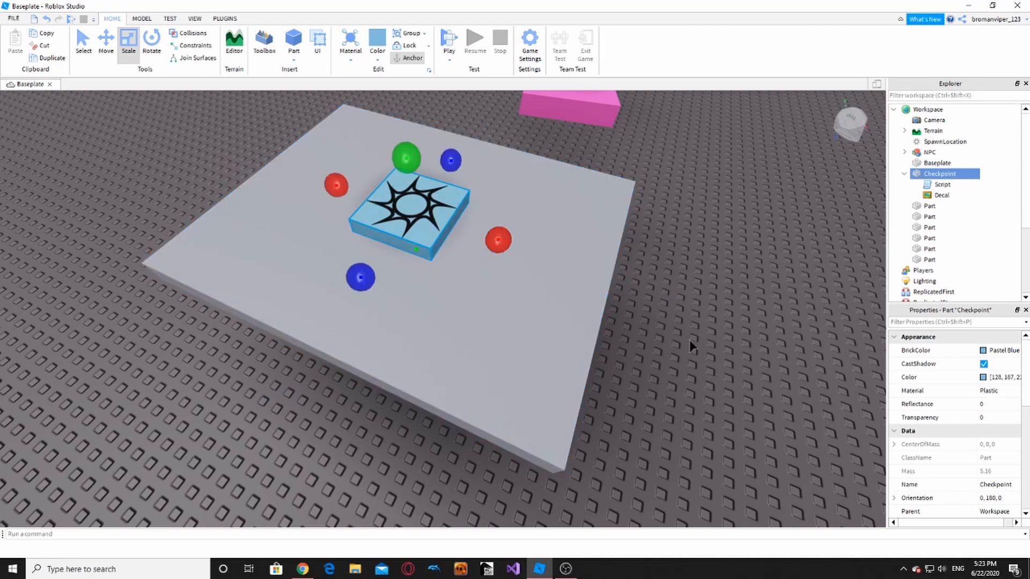
left_click(686, 333)
scroll(684, 330, "down", 6)
right_click_drag(684, 331, 665, 331)
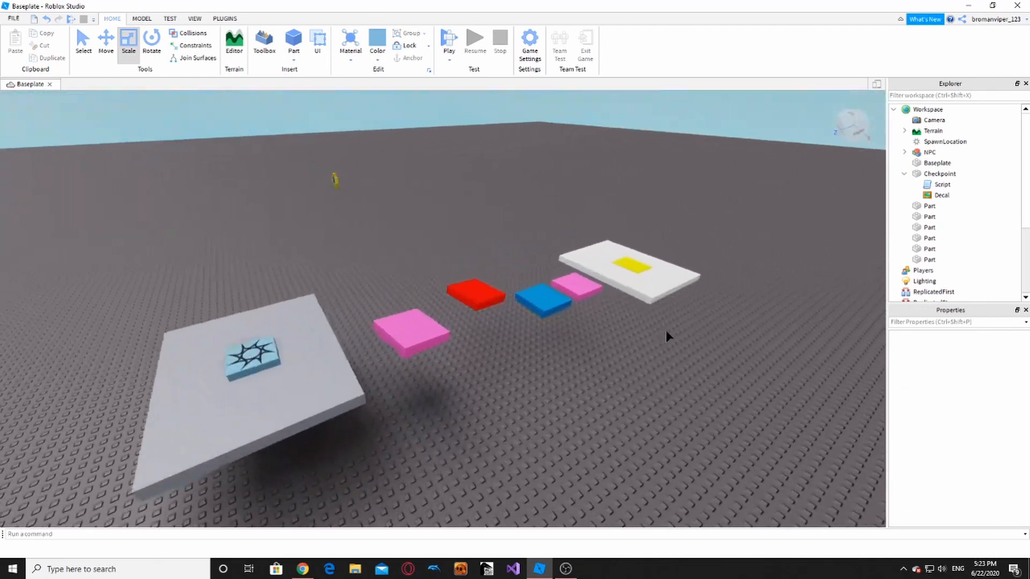
scroll(476, 294, "up", 2)
left_click(476, 294)
left_click(378, 61)
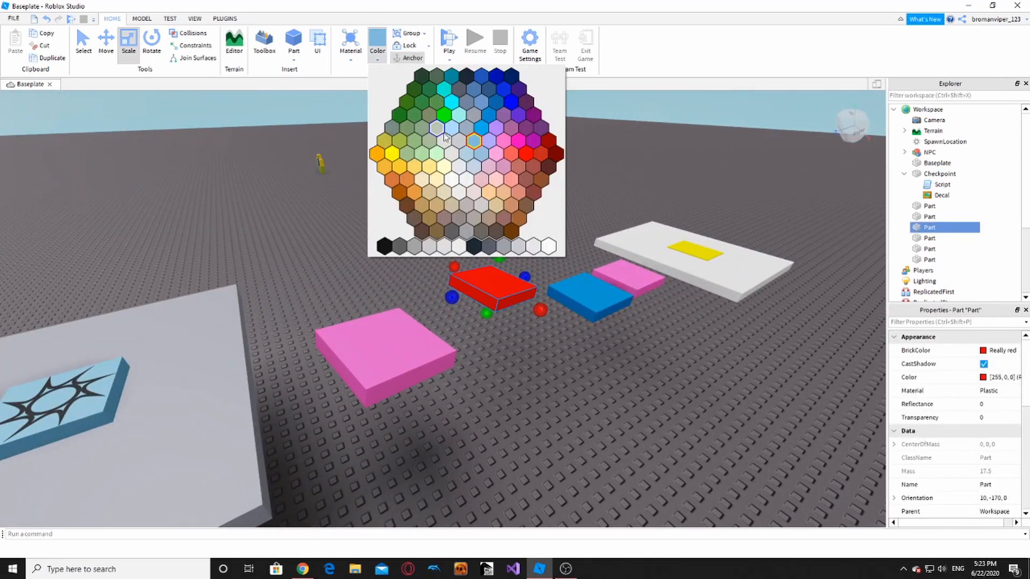
left_click(534, 195)
left_click(520, 202)
- Turn and fly the camera in toward the grey platform near the pink block
right_click_drag(521, 203, 577, 258)
scroll(576, 256, "up", 2)
scroll(526, 311, "down", 6)
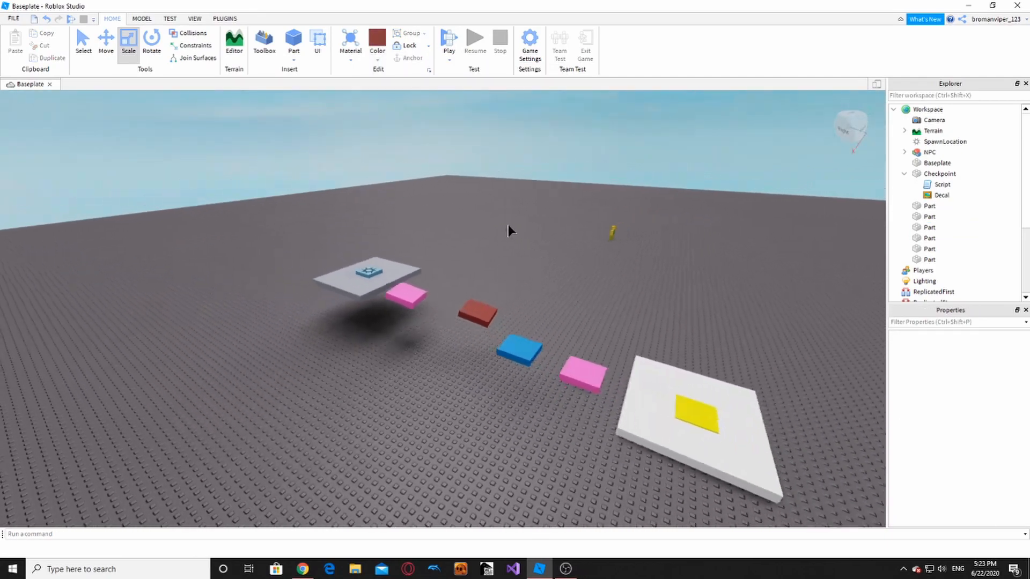
key("w")
key("a")
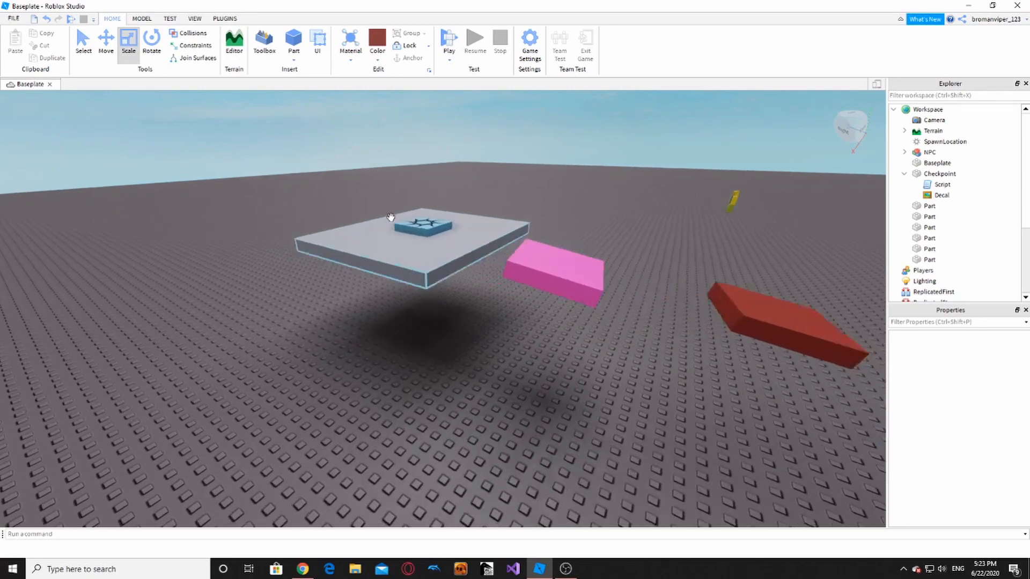
right_click_drag(391, 219, 391, 218)
- Playtest the obby, running and jumping across the blocks onto the grey checkpoint platform
left_click(449, 39)
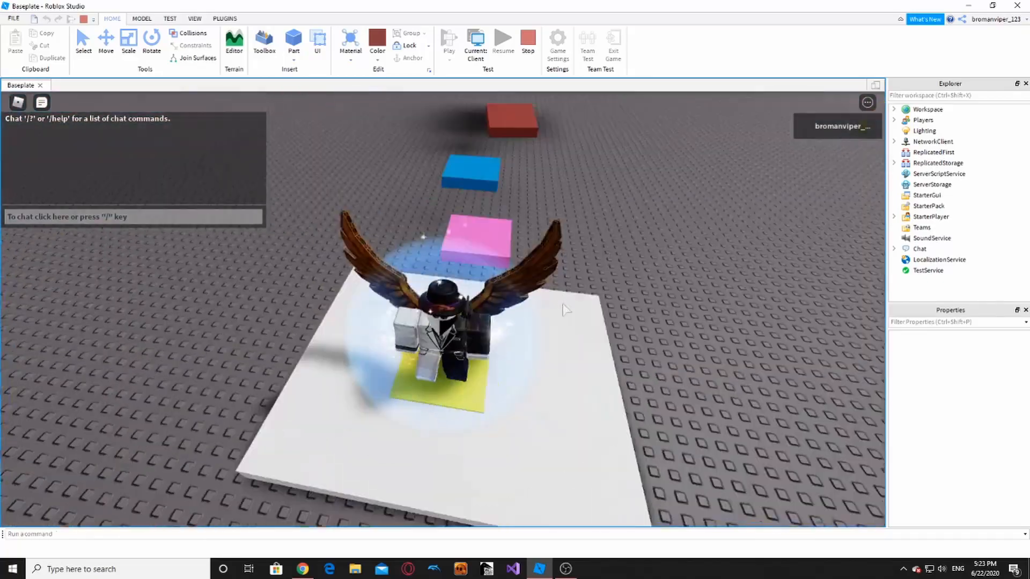
key("w")
key("space")
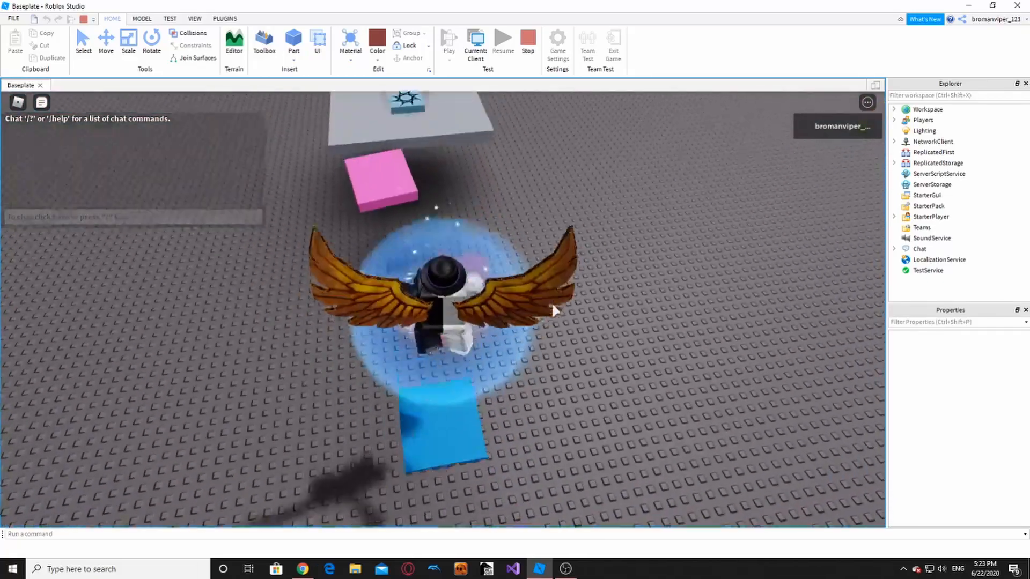
key("w")
key("space")
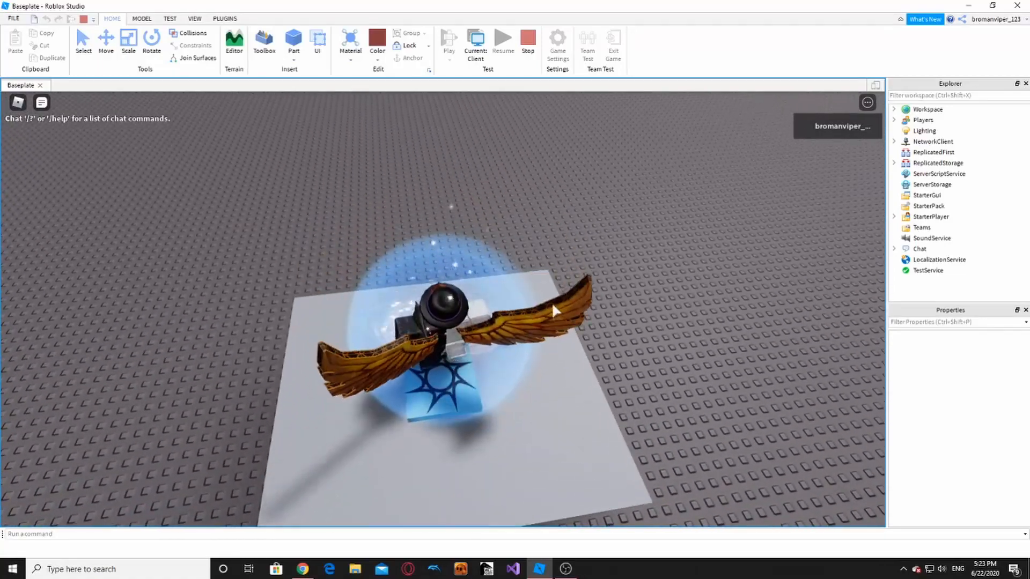
key("a")
right_click_drag(552, 305, 553, 393)
key("a")
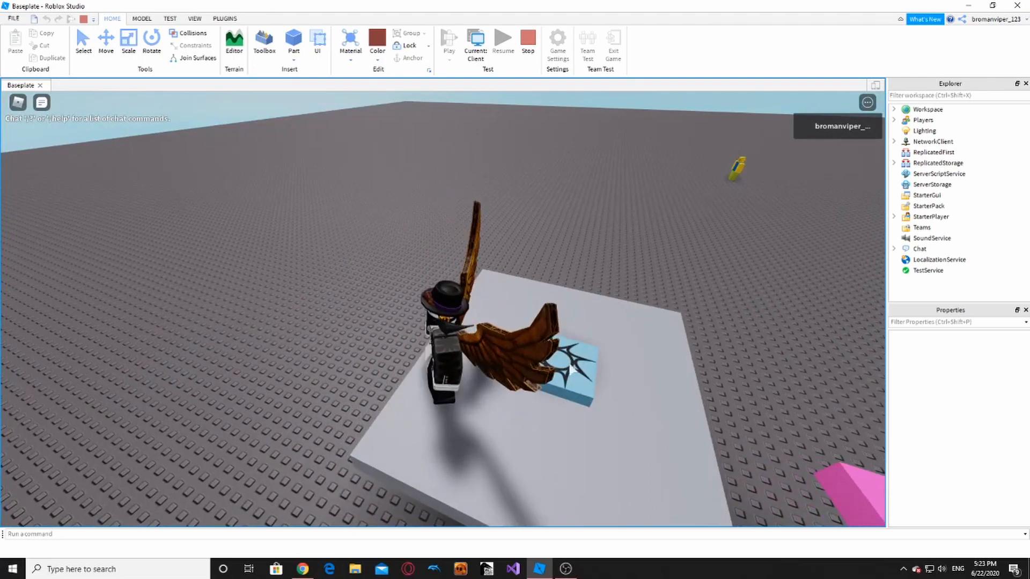
key("d")
key("space")
key("a")
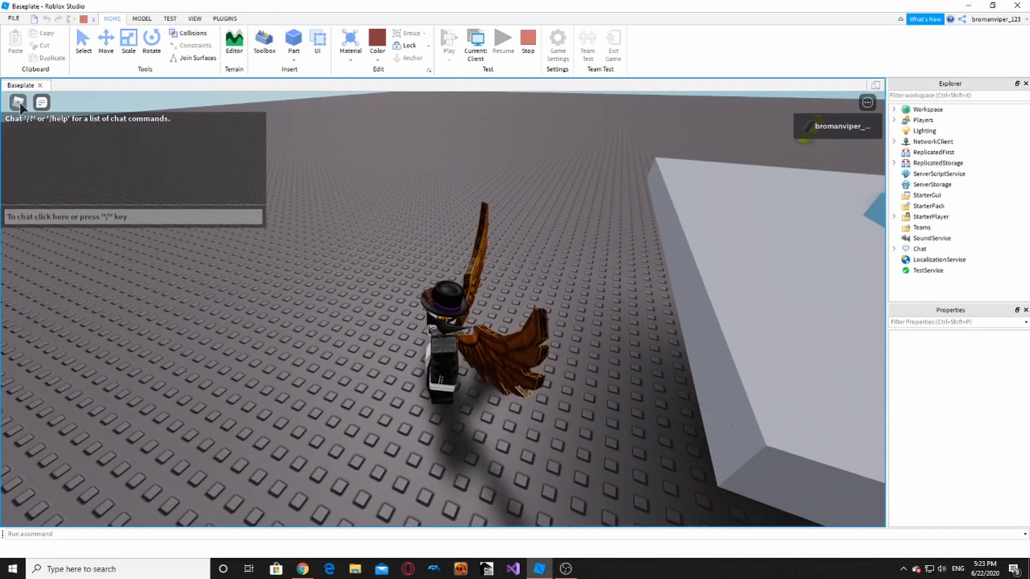
- Reset the character from the in-game menu and watch it respawn on the checkpoint
left_click(19, 103)
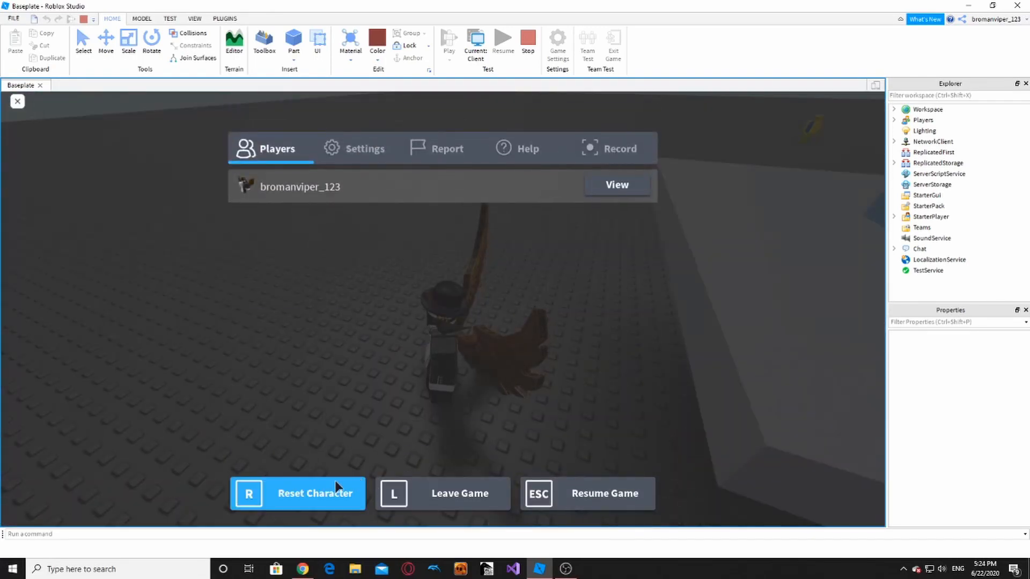
left_click(336, 486)
left_click(412, 294)
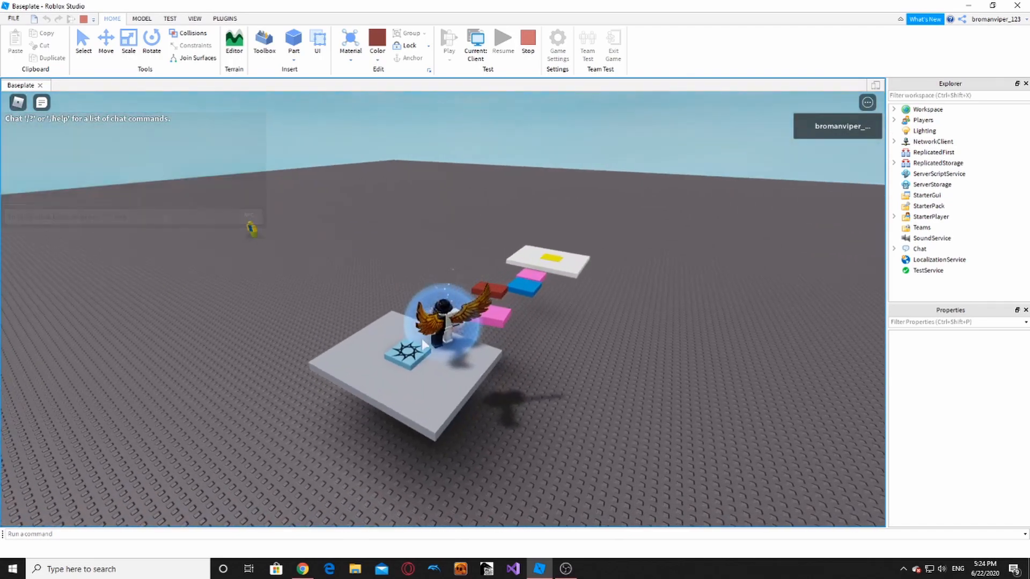
right_click_drag(374, 307, 470, 307)
- Stop the playtest and fly the editor camera over the white and yellow platforms
key("d")
key("a")
key("d")
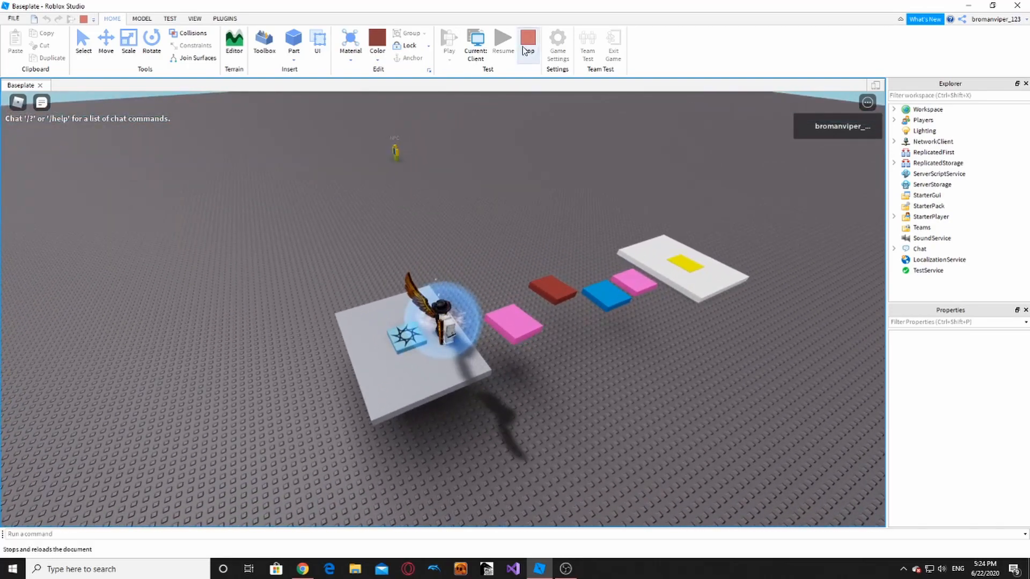
left_click(526, 48)
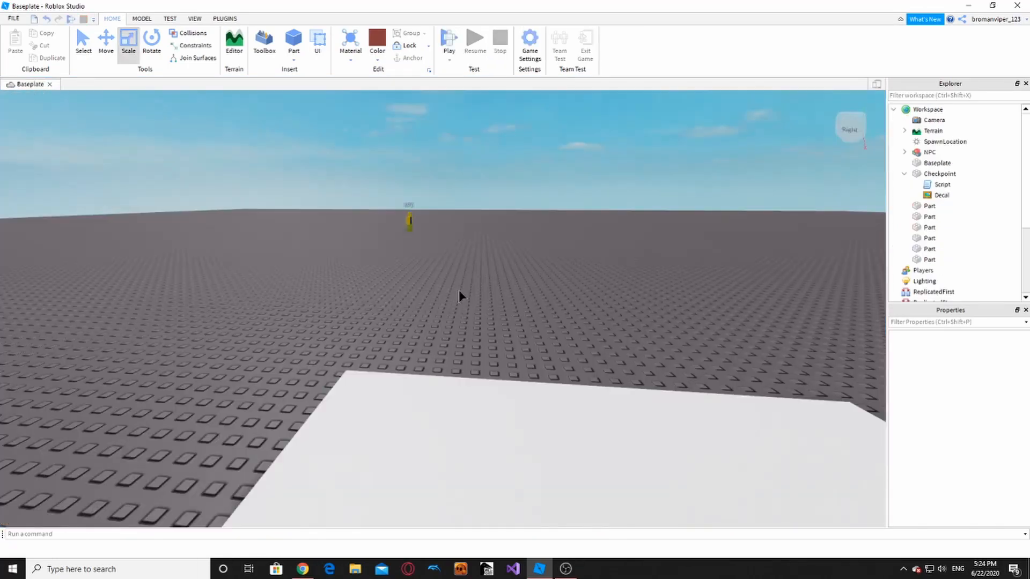
right_click_drag(458, 290, 506, 278)
key("w")
key("s")
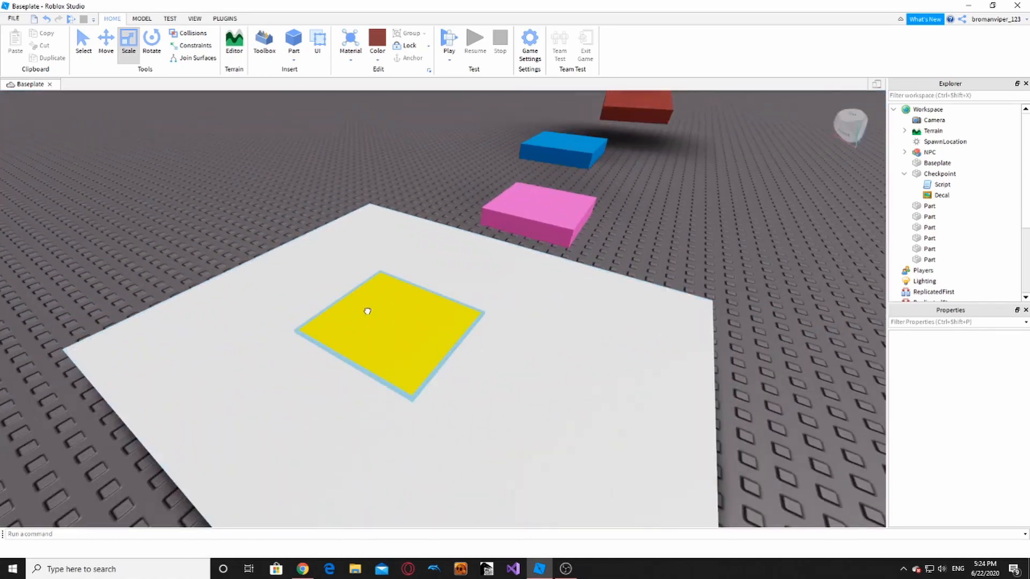
- Select the yellow SpawnLocation and the checkpoint pad to inspect them along the platforms
left_click(368, 311)
left_click(736, 235)
right_click_drag(736, 235, 733, 235)
key("w")
key("a")
left_click(674, 324)
right_click_drag(572, 257, 570, 256)
key("a")
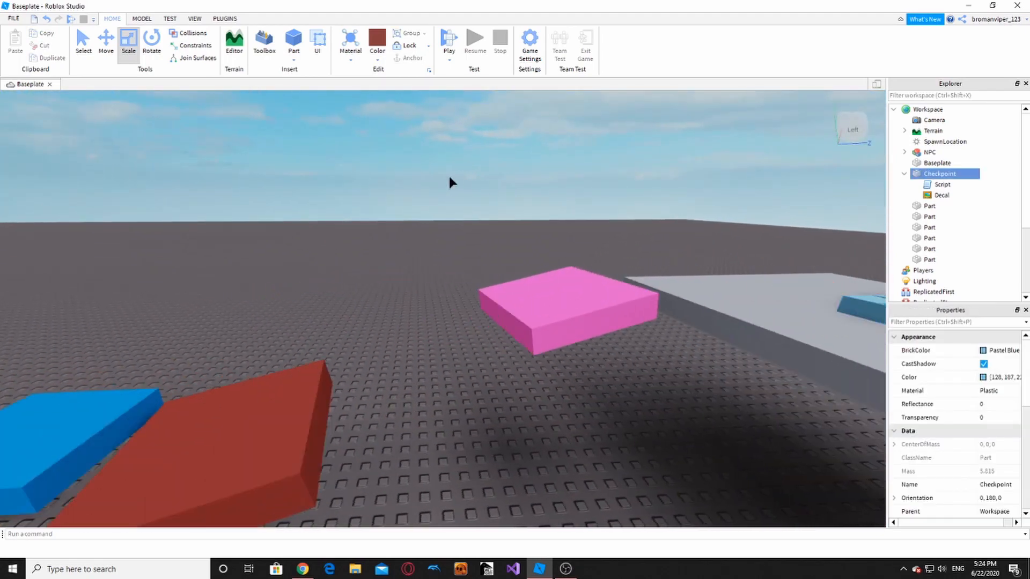
left_click(450, 181)
key("a")
right_click_drag(451, 182, 446, 189)
left_click(382, 331)
left_click(596, 198)
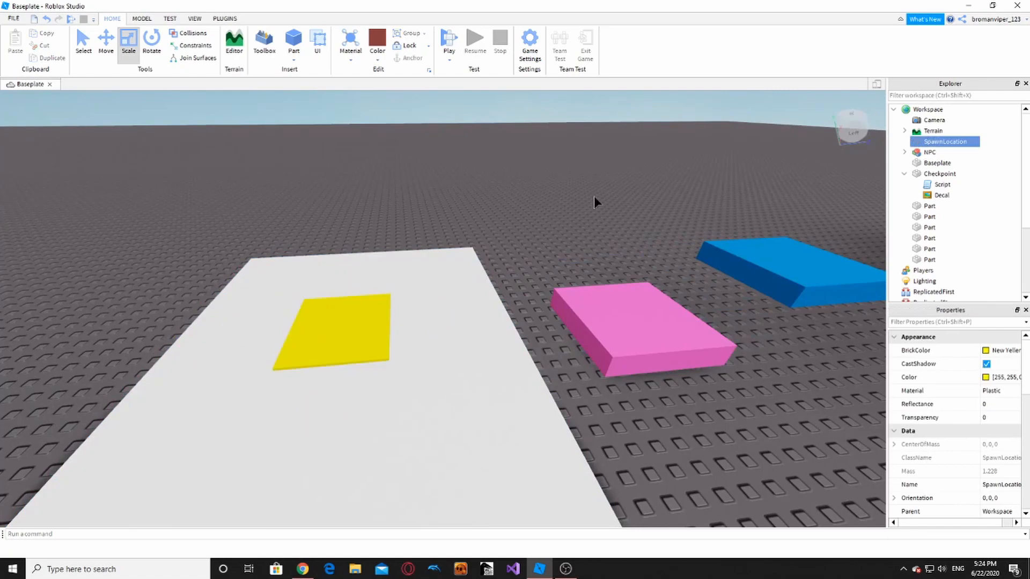
- Select the checkpoint pad from above and toggle the Checkpoint's contents in the Explorer
key("a")
right_click_drag(596, 197, 593, 197)
key("w")
key("w")
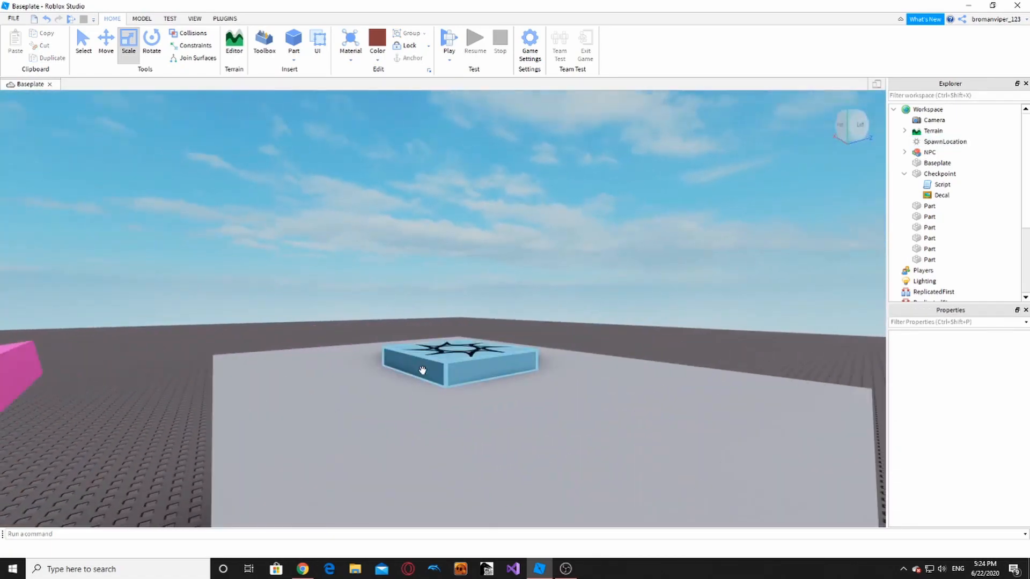
right_click_drag(550, 282, 549, 283)
key("s")
key("w")
left_click(461, 381)
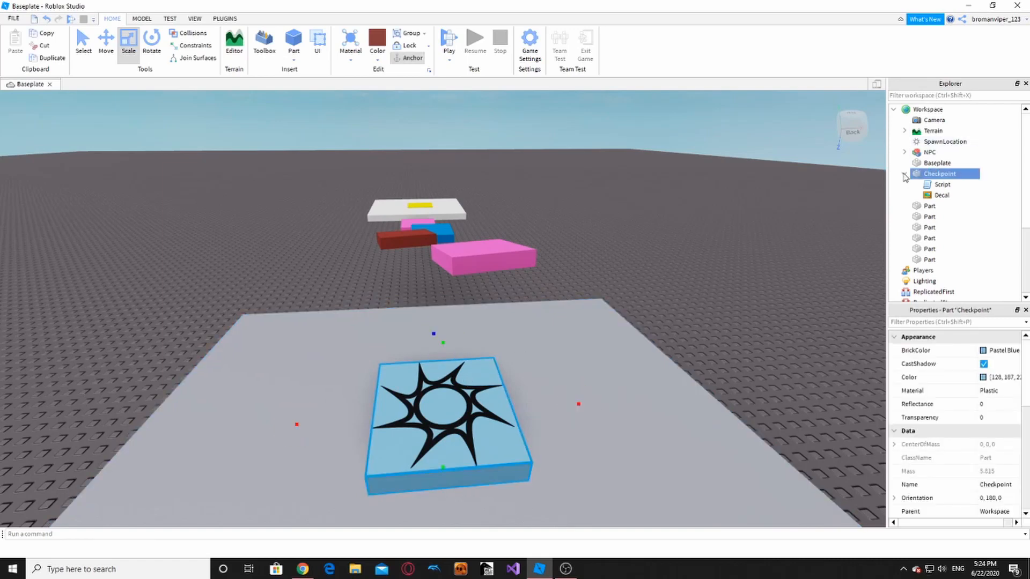
left_click(928, 217)
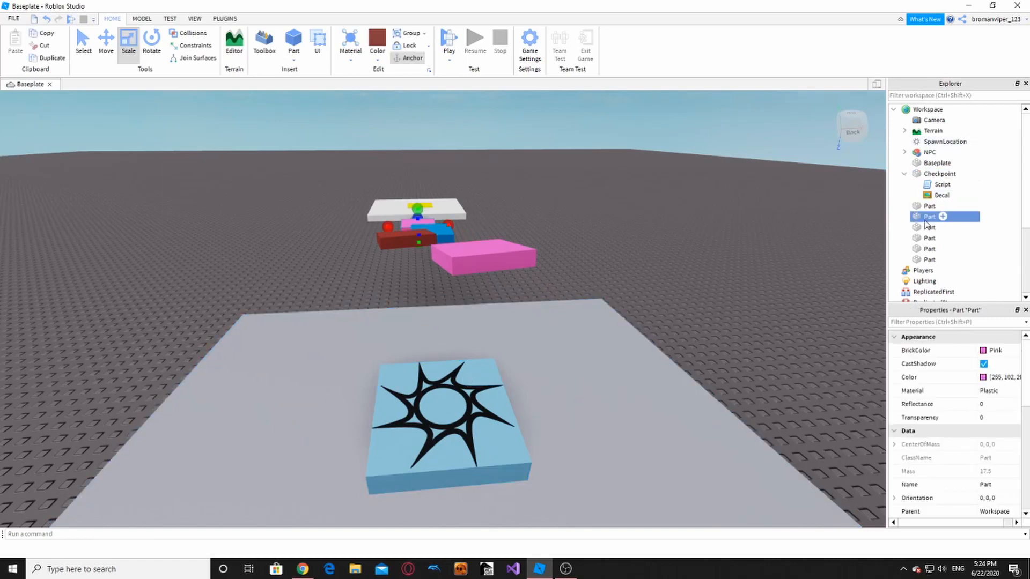
left_click(906, 174)
left_click(906, 174)
double_click(943, 185)
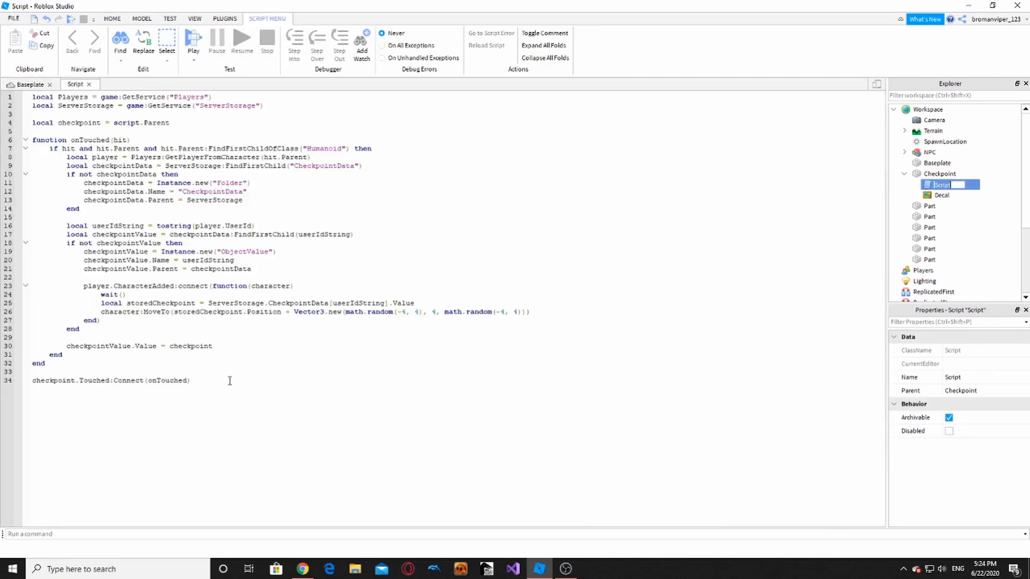
left_click_drag(230, 381, 53, 111)
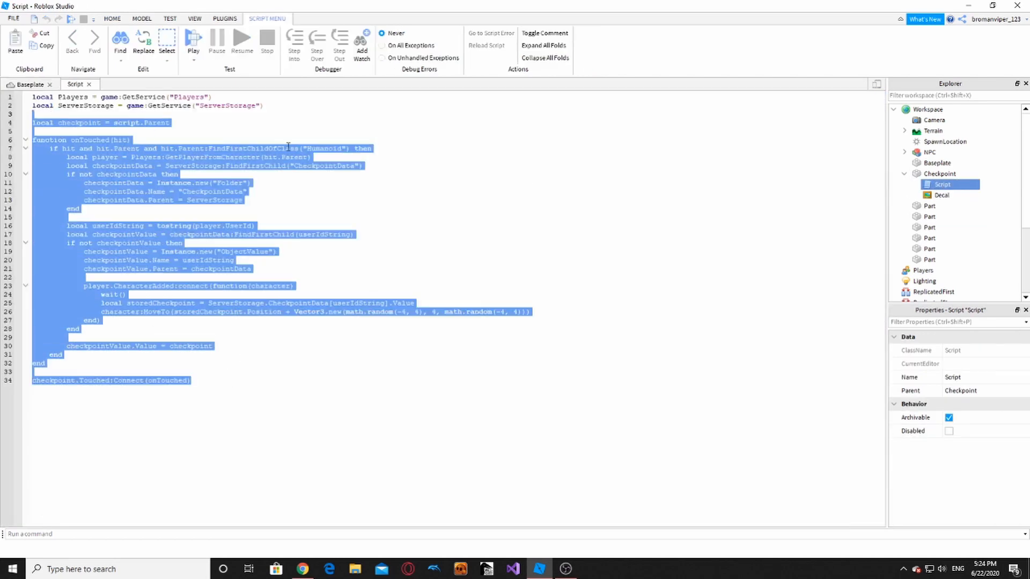
left_click(285, 127)
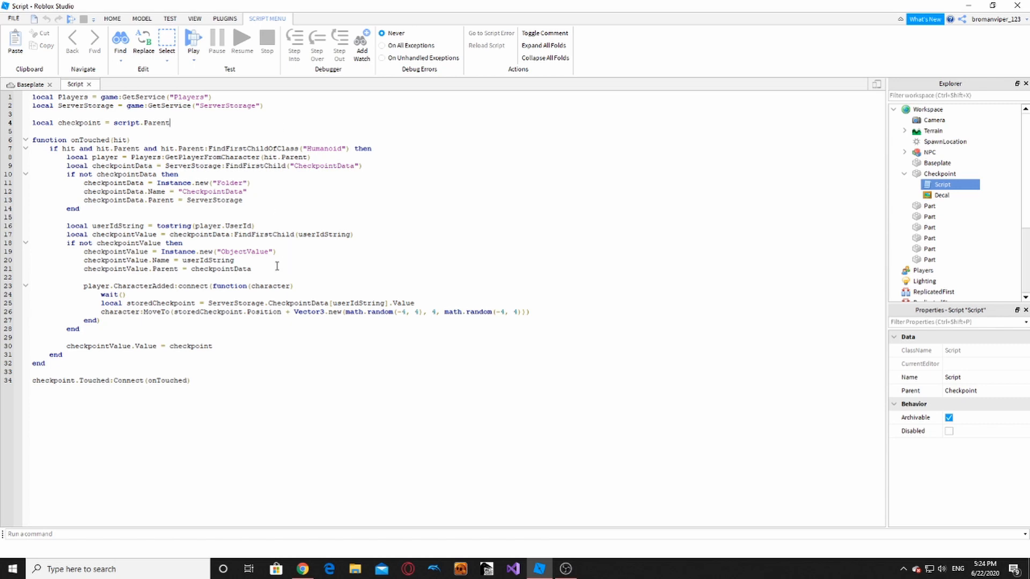
left_click(90, 85)
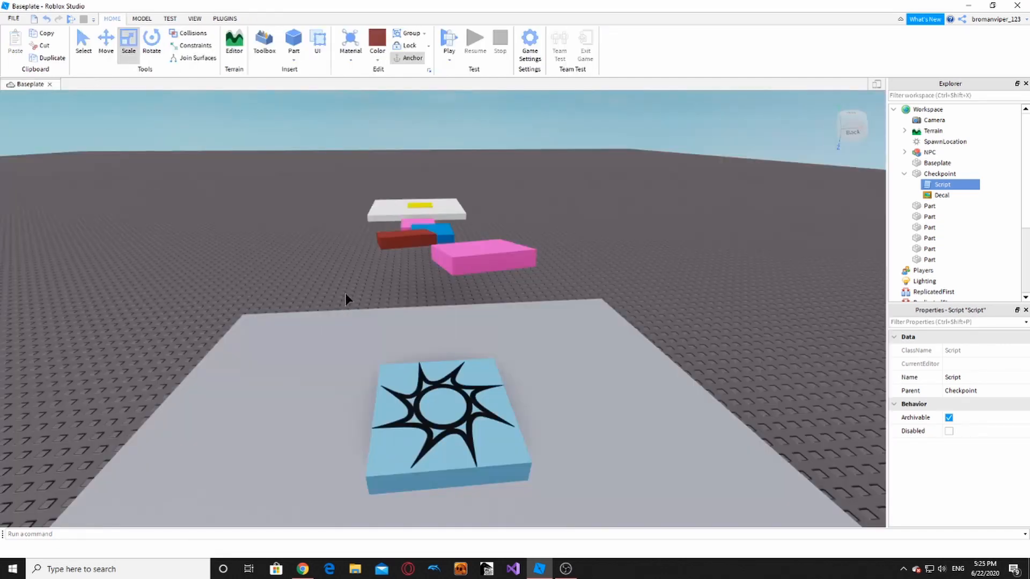
scroll(339, 275, "up", 5)
mouse_move(339, 275)
right_mouse_down()
mouse_move(380, 287)
mouse_move(345, 260)
right_mouse_up()
scroll(339, 275, "down", 5)
scroll(561, 260, "down", 4)
scroll(345, 260, "up", 4)
scroll(345, 262, "down", 5)
scroll(437, 281, "up", 6)
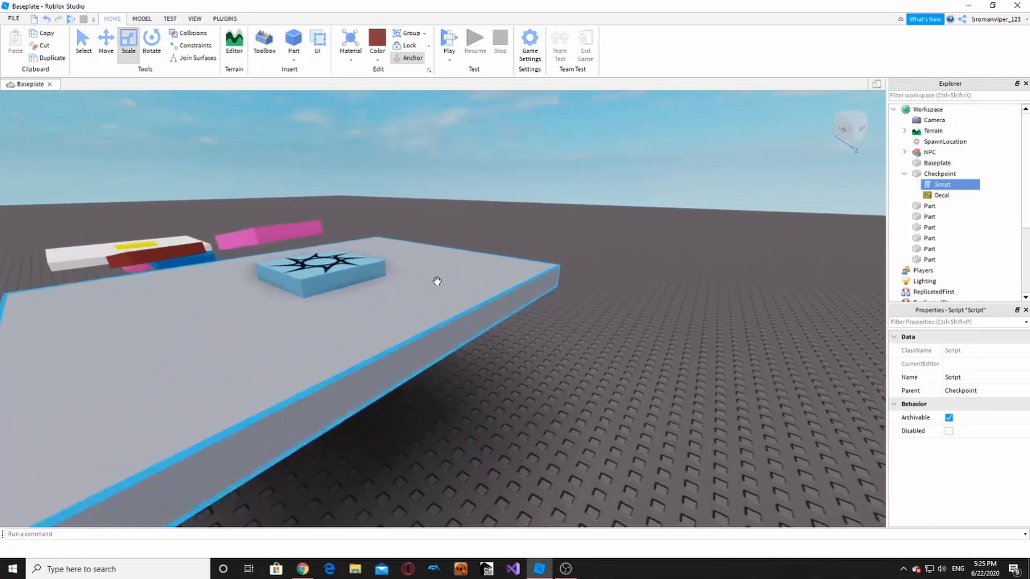
right_click_drag(437, 281, 437, 281)
scroll(437, 281, "down", 6)
scroll(437, 281, "up", 4)
scroll(436, 281, "down", 4)
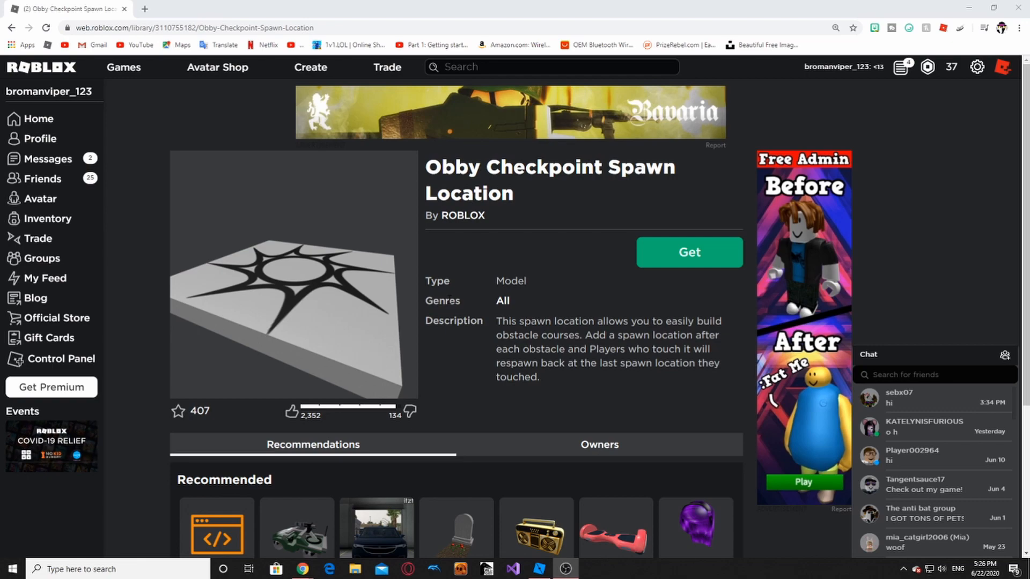
- Get the free Obby Checkpoint Spawn Location model and confirm in the Get Item dialog
scroll(440, 172, "down", 3)
scroll(427, 191, "up", 3)
left_click(336, 28)
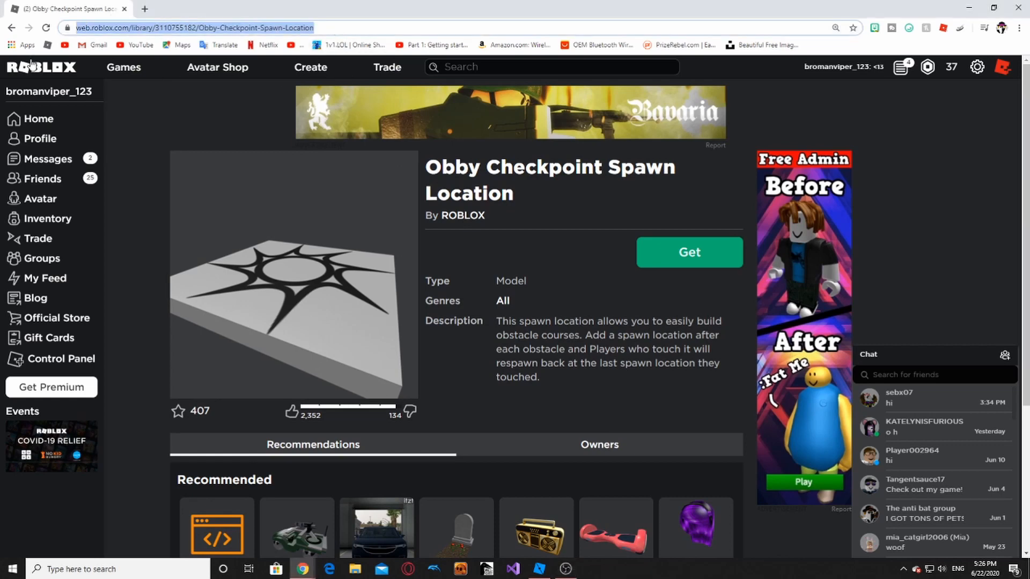
left_click(198, 115)
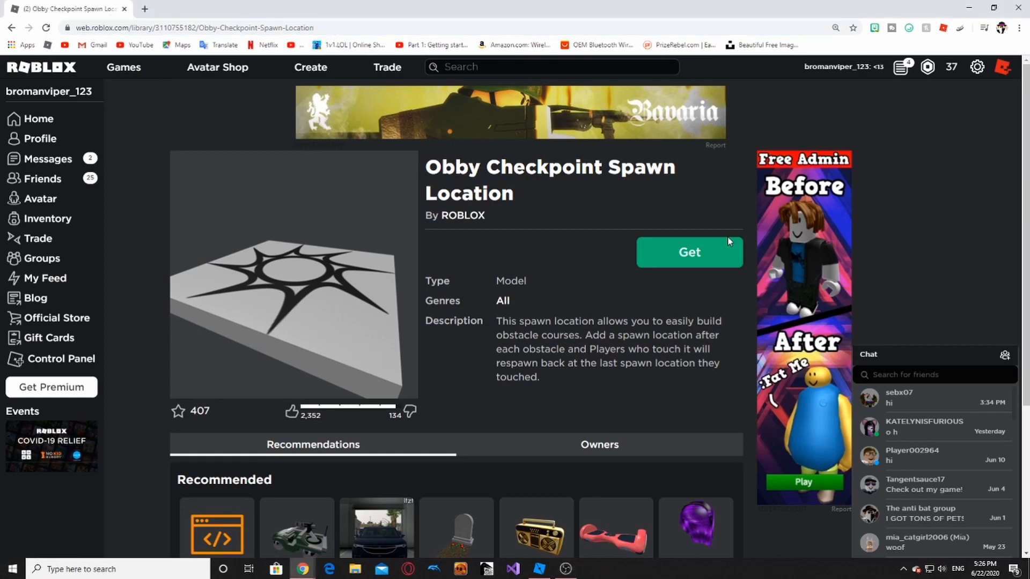
left_click(697, 263)
left_click(477, 387)
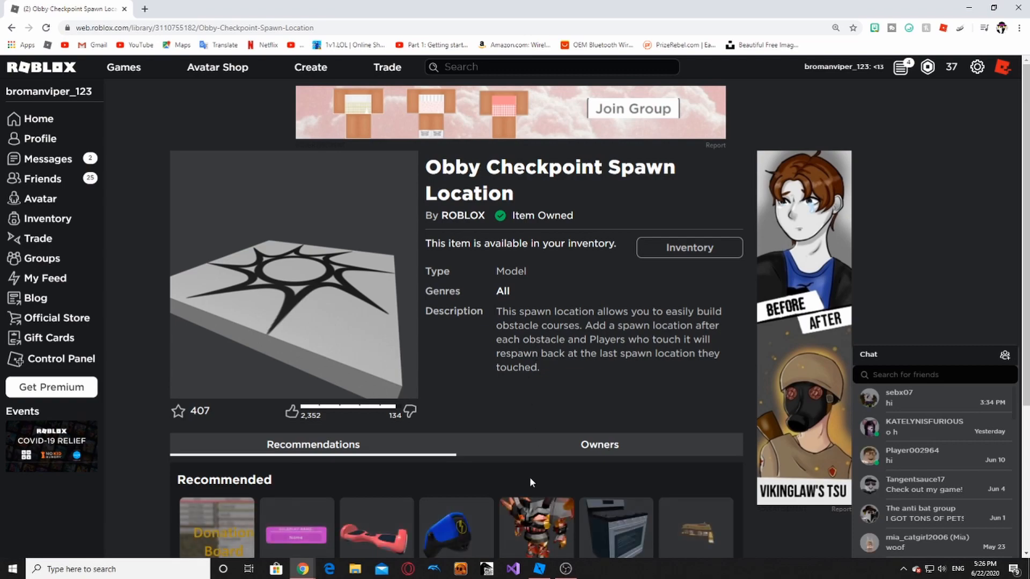
- Back in Studio, insert the Obby Checkpoint model from the Toolbox's My Models list
mouse_move(542, 568)
left_click(534, 538)
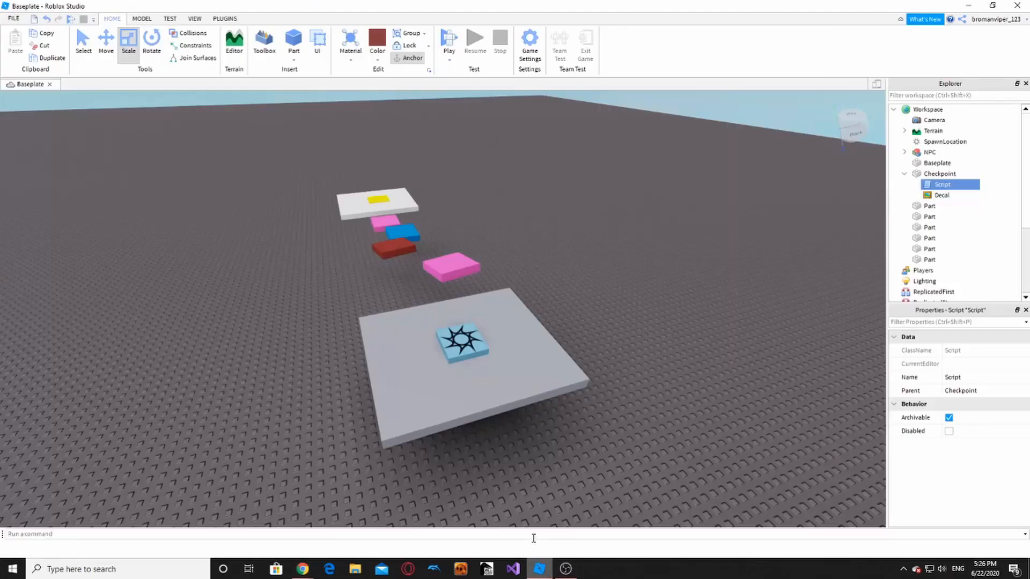
key("a")
left_click(195, 18)
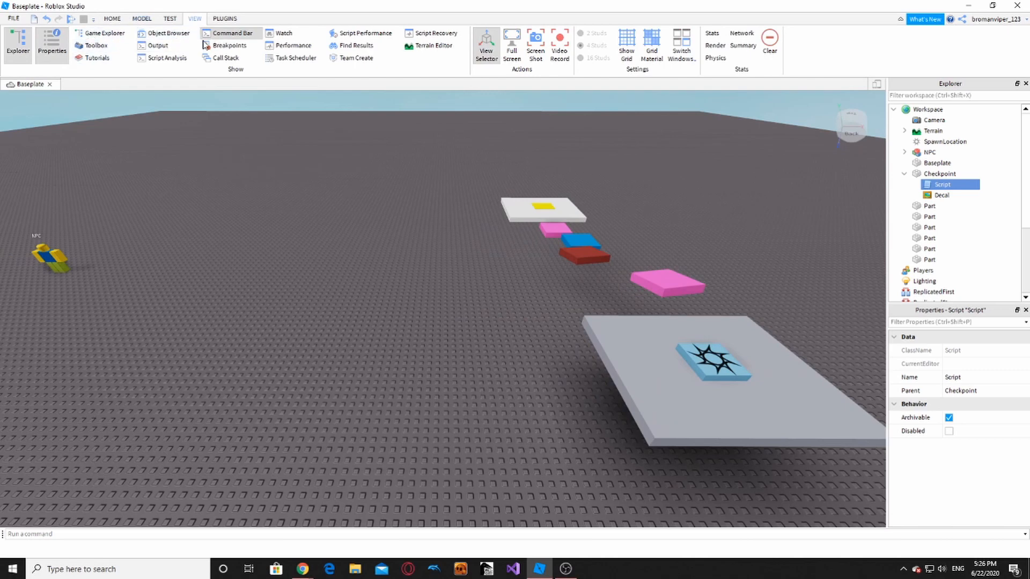
left_click(94, 45)
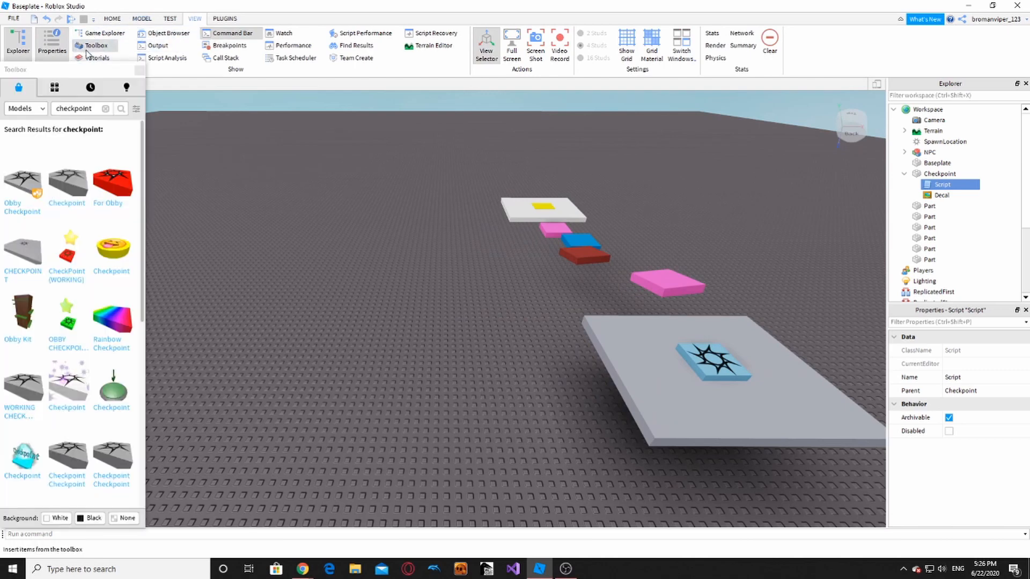
left_click(53, 88)
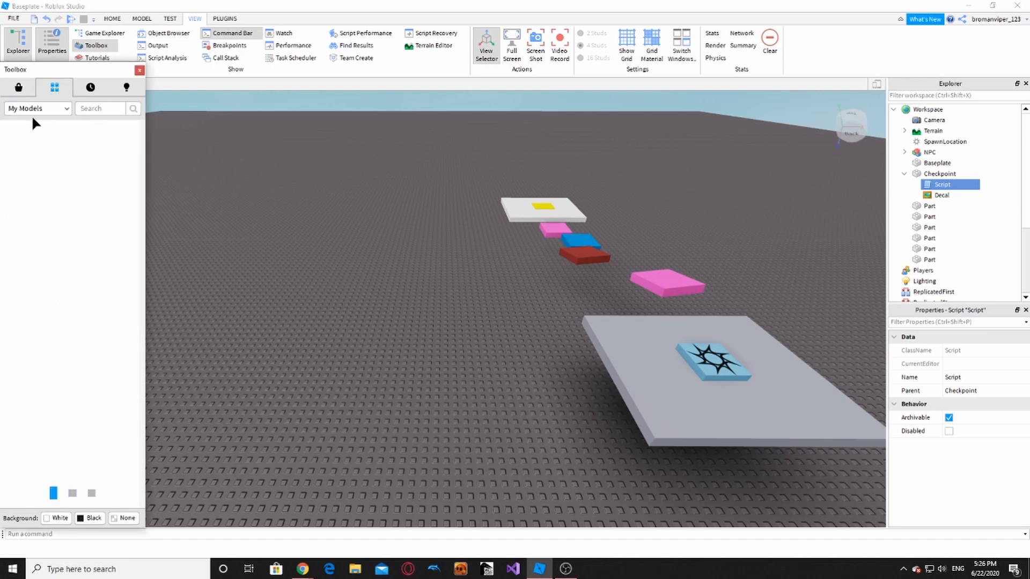
mouse_move(33, 171)
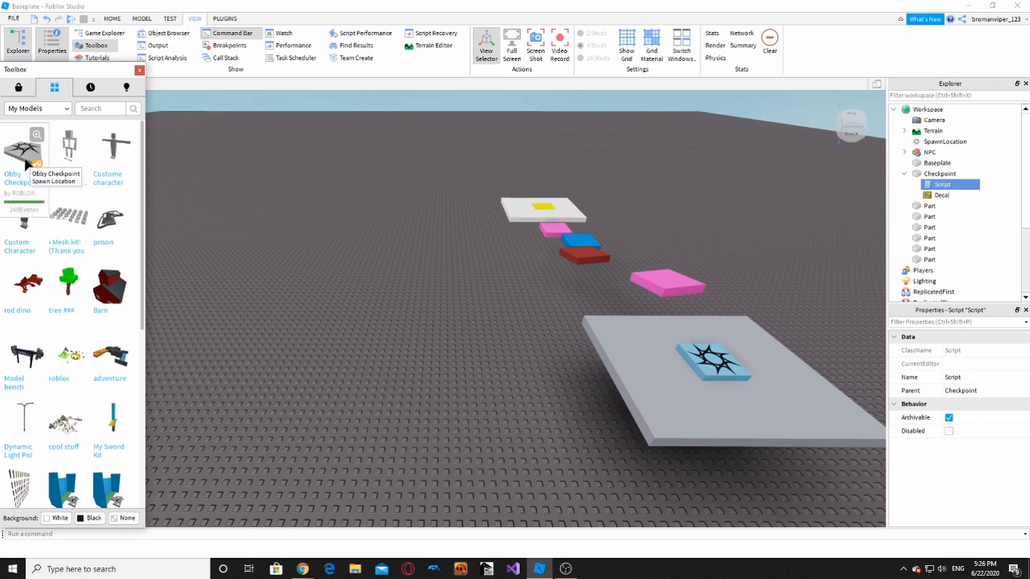
left_click(25, 163)
- Place and shorten the new checkpoint, delete it, and close the Toolbox
left_click_drag(423, 328, 438, 413)
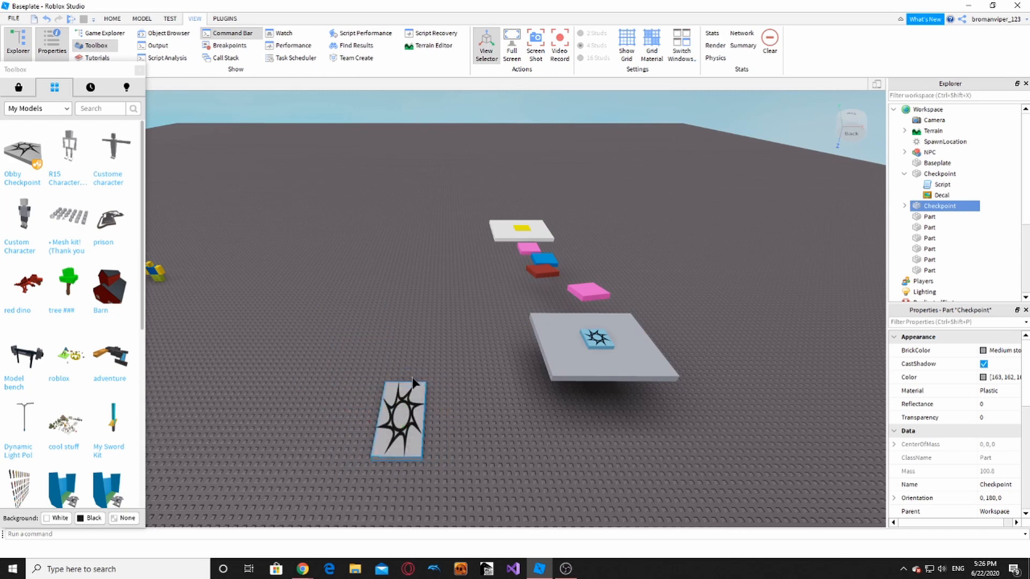
left_click_drag(409, 376, 410, 393)
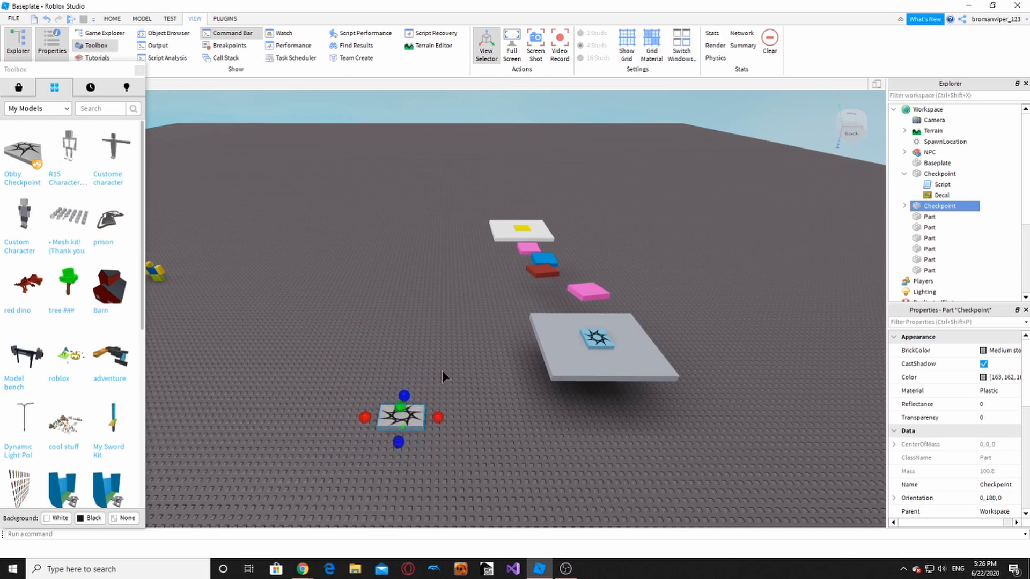
key("Delete")
right_click_drag(434, 390, 433, 390)
key("w")
key("s")
key("w")
key("s")
left_click(139, 70)
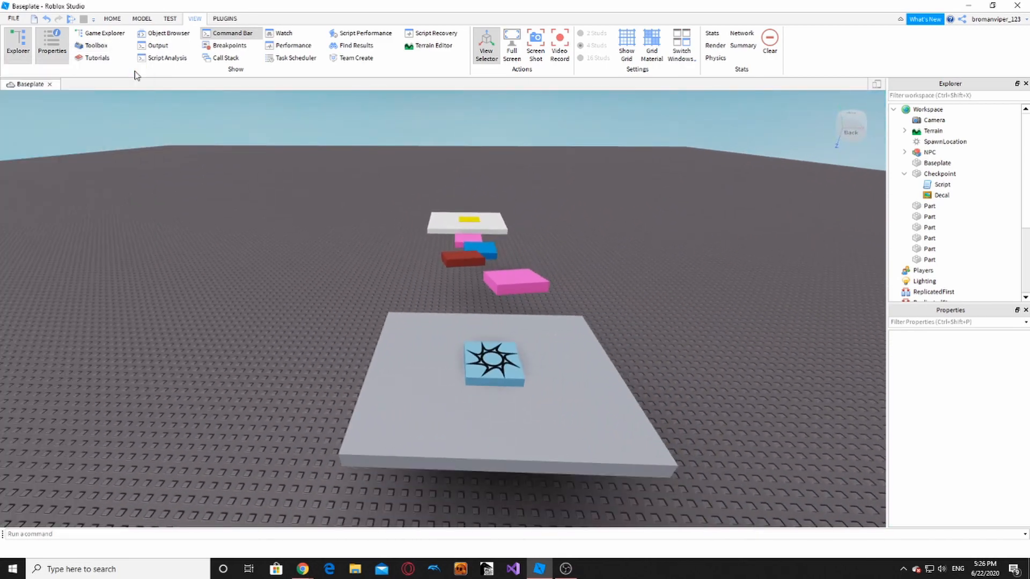
key("w")
left_click(493, 365)
key("a")
left_click(343, 307)
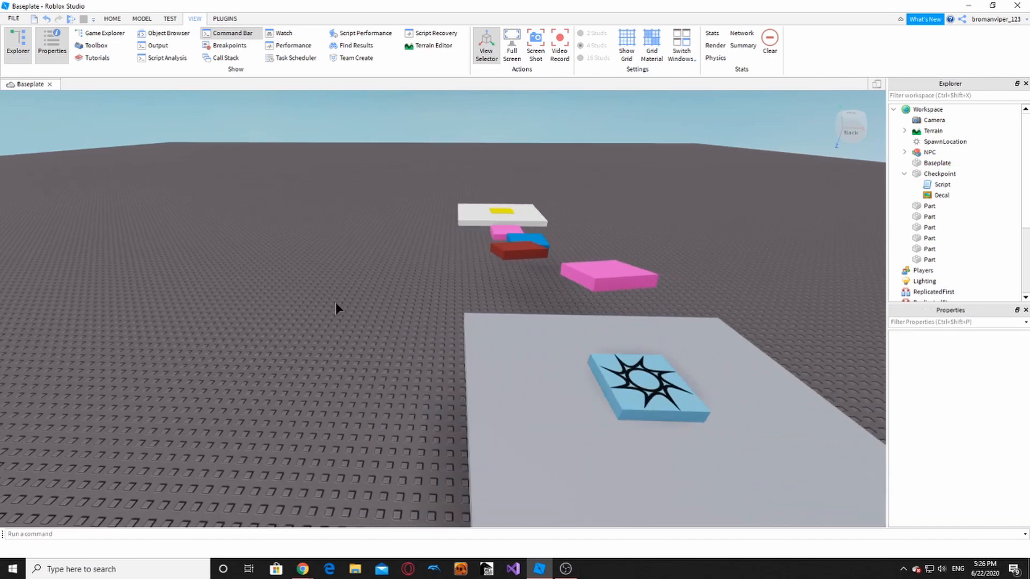
key("d")
right_click_drag(334, 303, 330, 303)
left_click_drag(410, 295, 410, 304)
key("d")
left_click(548, 352)
key("a")
right_click_drag(546, 352, 546, 351)
key("w")
key("s")
key("w")
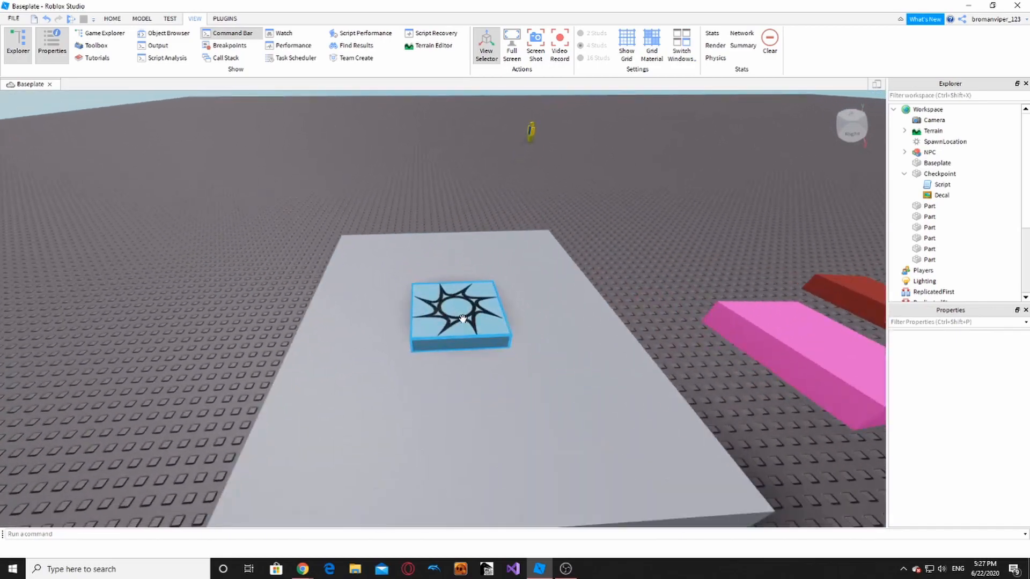
left_click(464, 319)
key("a")
right_click_drag(463, 319, 420, 251)
key("a")
key("w")
key("s")
key("d")
key("w")
key("s")
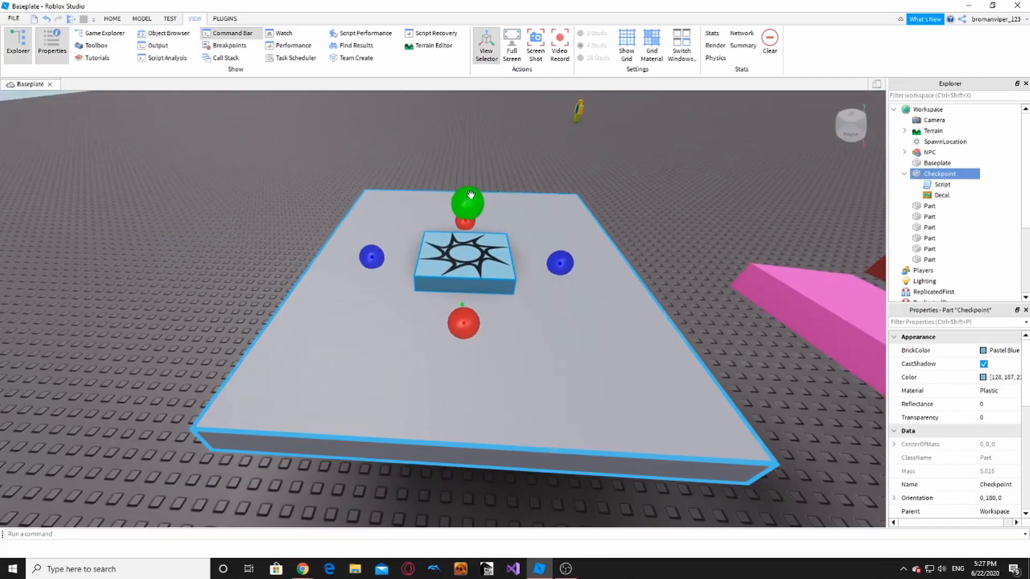
left_click(464, 161)
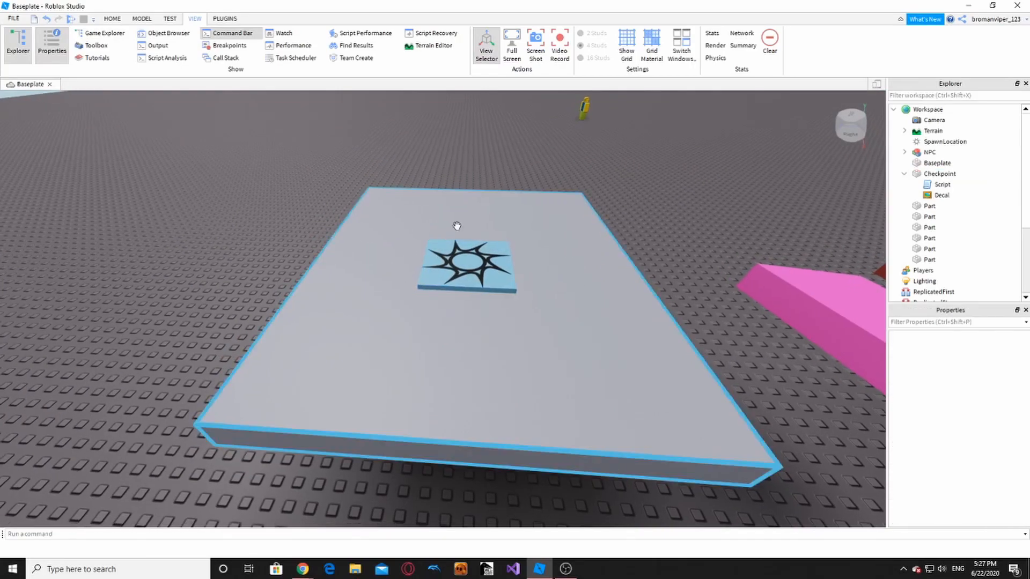
left_click(463, 266)
left_click(719, 186)
key("d")
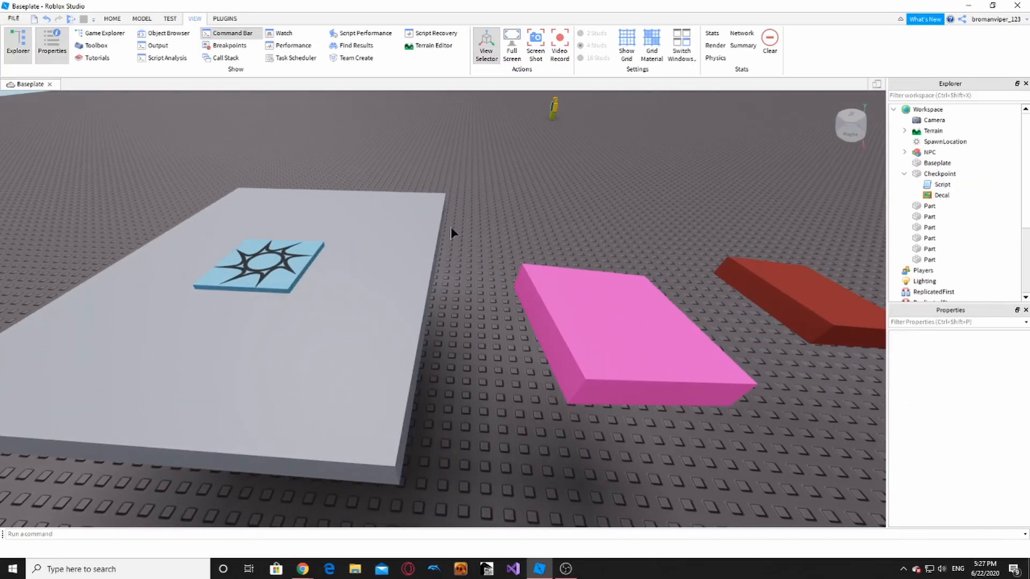
key("a")
key("d")
scroll(577, 226, "down", 10)
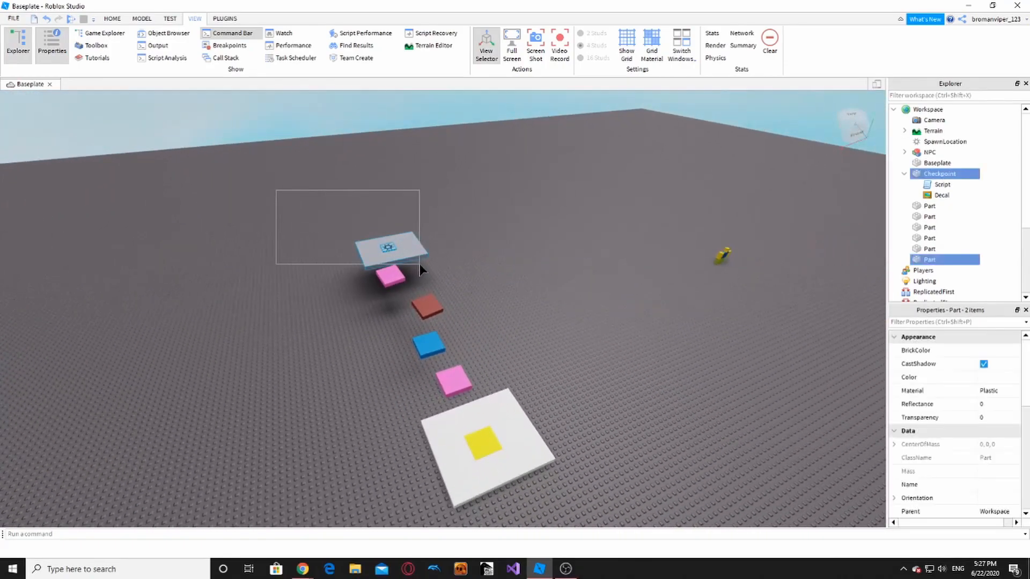
left_click_drag(420, 264, 423, 262)
key("w")
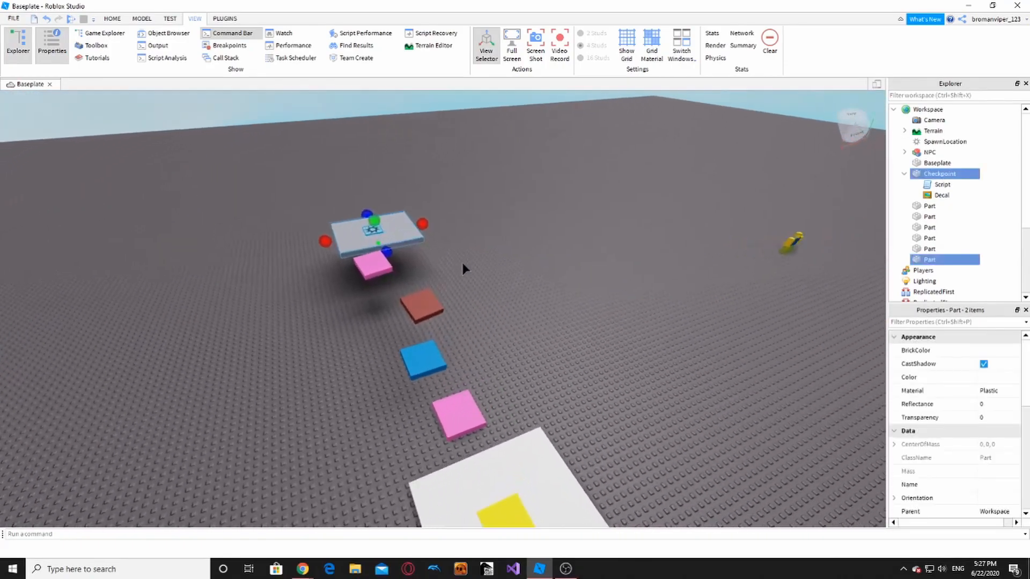
left_click(467, 260)
right_click_drag(468, 261, 468, 261)
key("s")
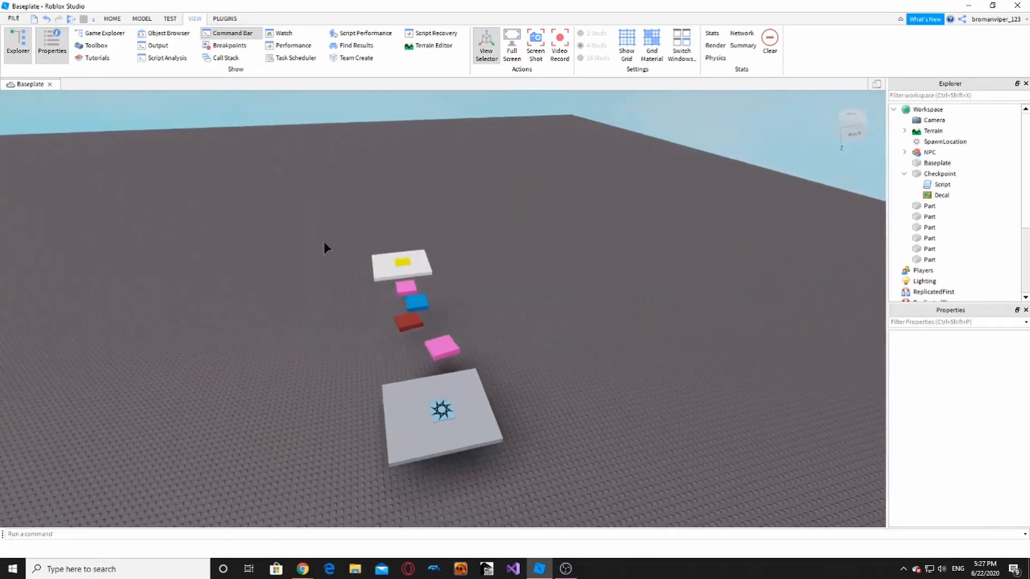
left_click_drag(329, 238, 529, 423)
key("w")
left_click(529, 418)
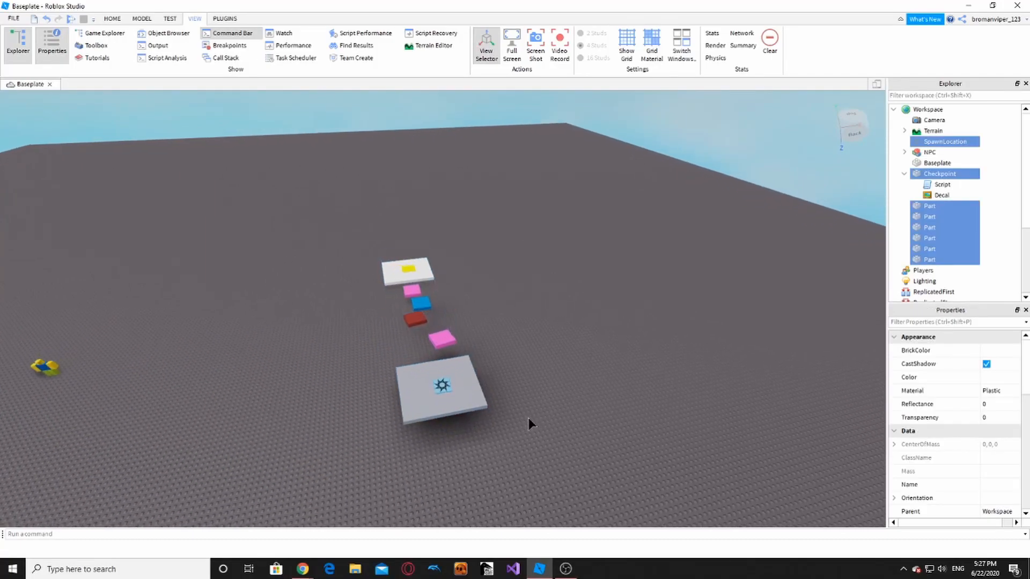
right_click_drag(539, 405, 470, 385)
key("d")
key("w")
key("w")
key("s")
key("a")
key("a")
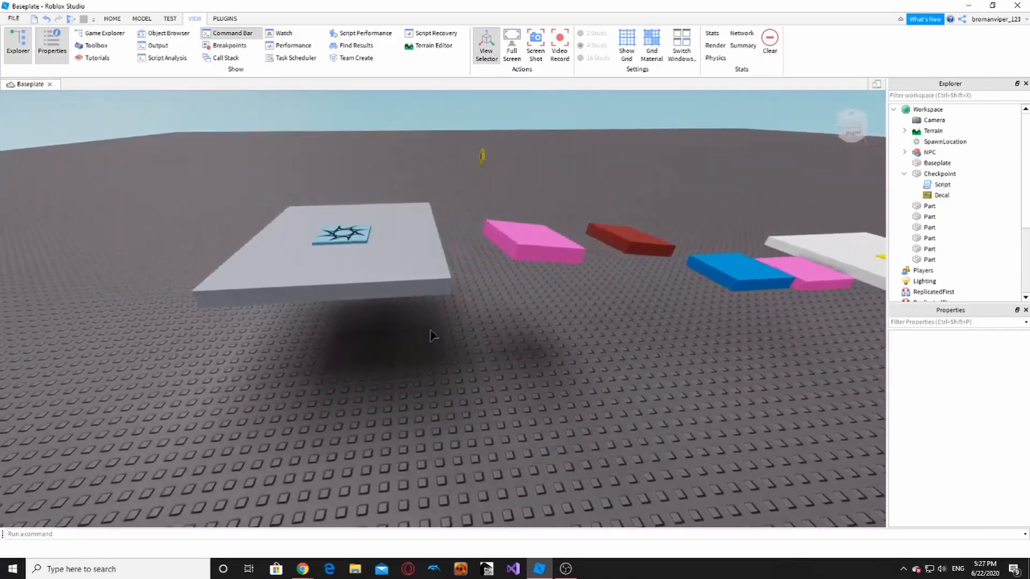
- Duplicate the spawn platform and place the copy off to the left
left_click(469, 274)
left_click(112, 20)
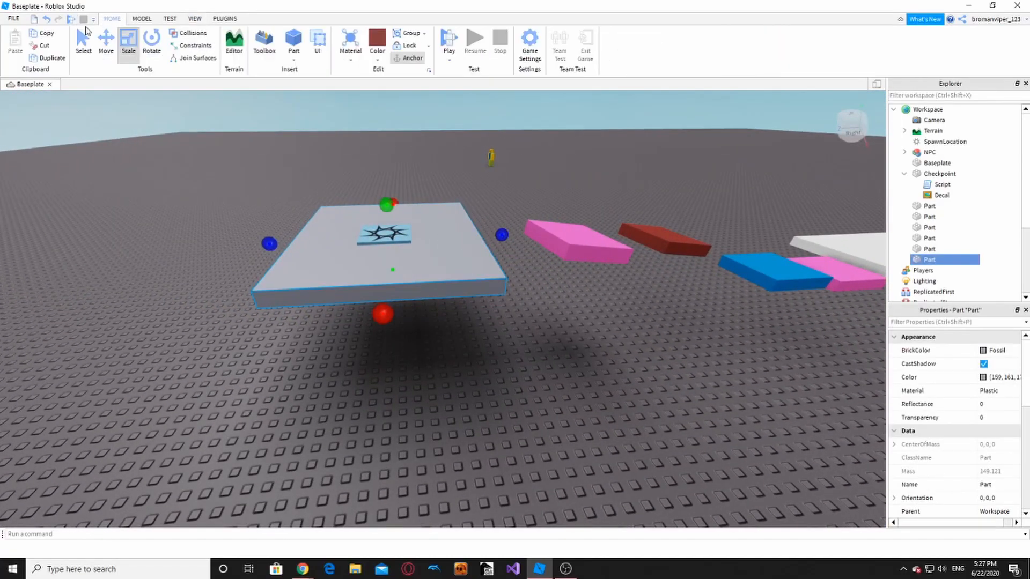
left_click(107, 43)
scroll(211, 95, "down", 4)
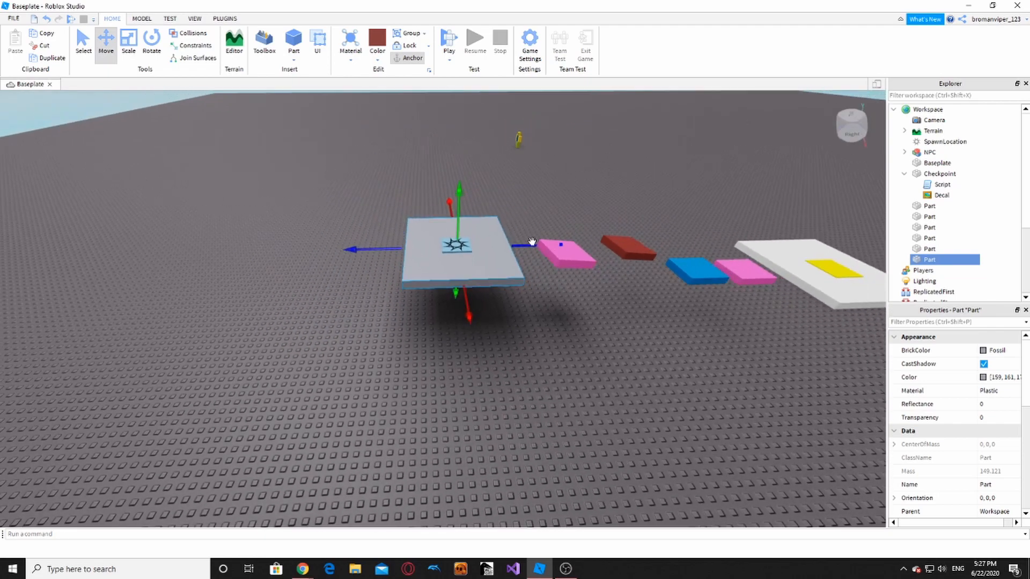
key("ctrl+d")
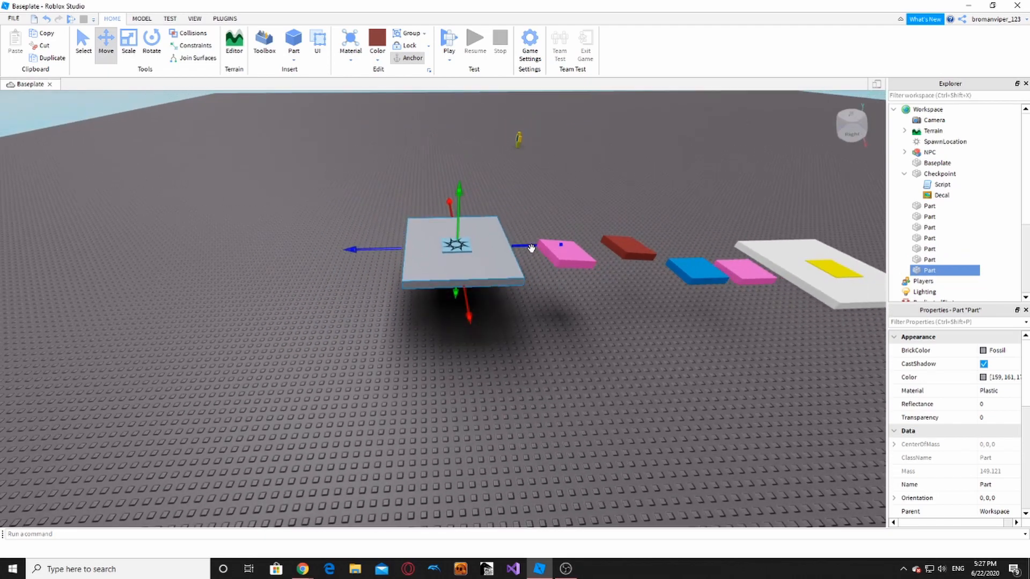
key("a")
left_click_drag(533, 246, 299, 284)
left_click(298, 285)
key("a")
left_click(272, 280)
key("a")
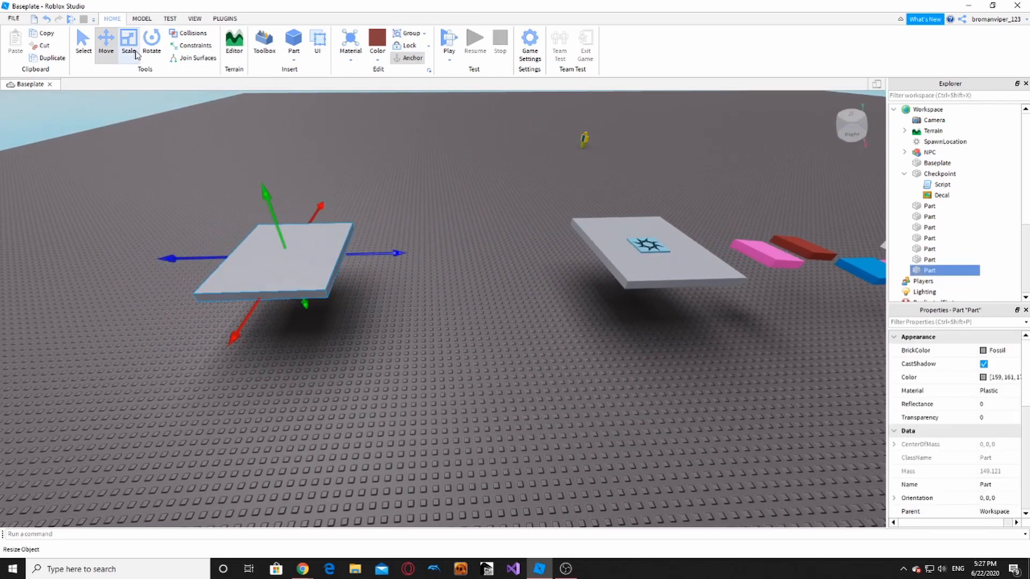
- Duplicate the Checkpoint pad onto the new left platform
left_click(673, 244)
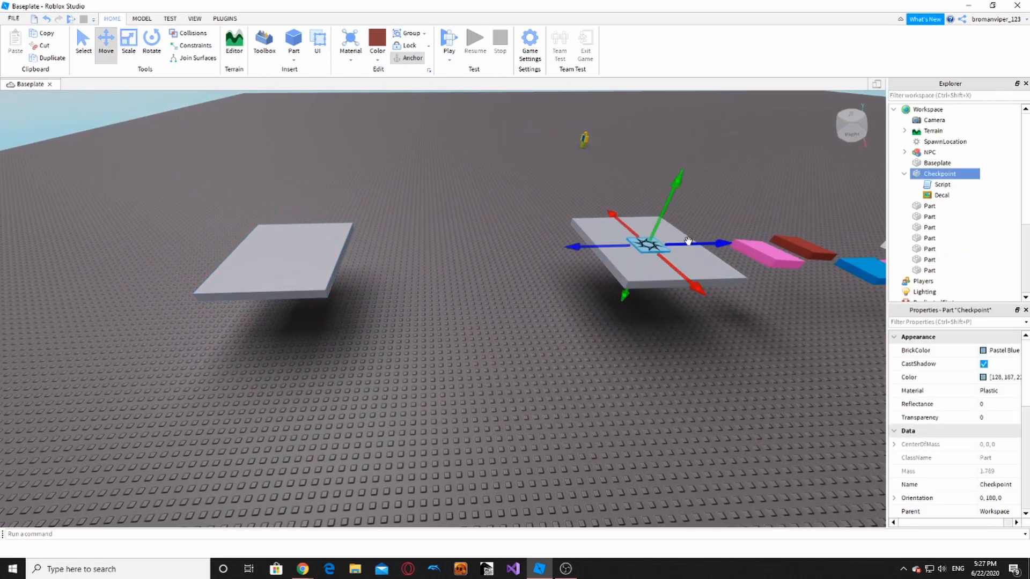
key("ctrl+d")
left_click_drag(688, 241, 309, 284)
left_click(322, 354)
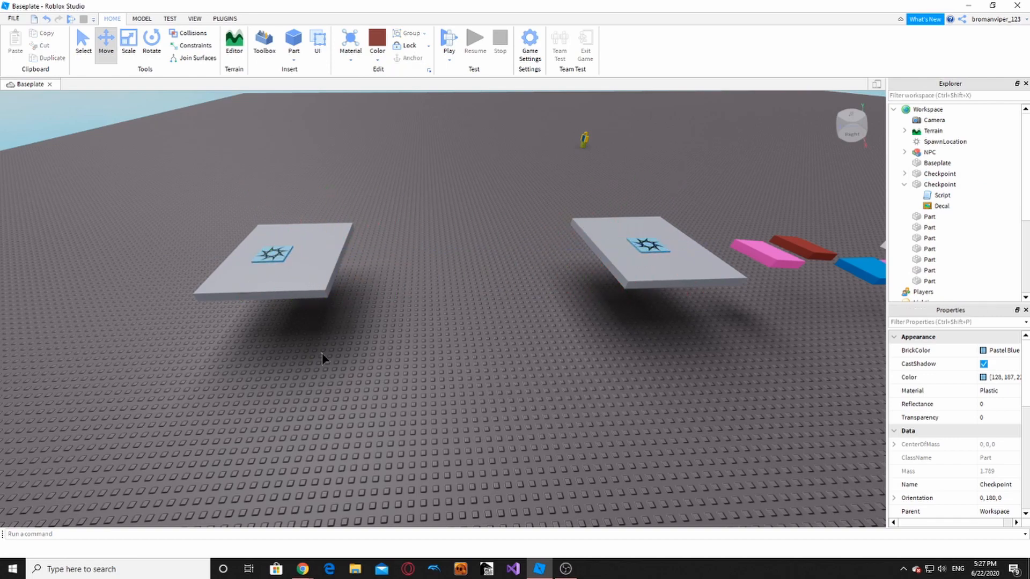
scroll(280, 286, "up", 2)
- Insert a red part on the left platform and resize it into a thin flat stick
left_click(281, 286)
left_click(127, 39)
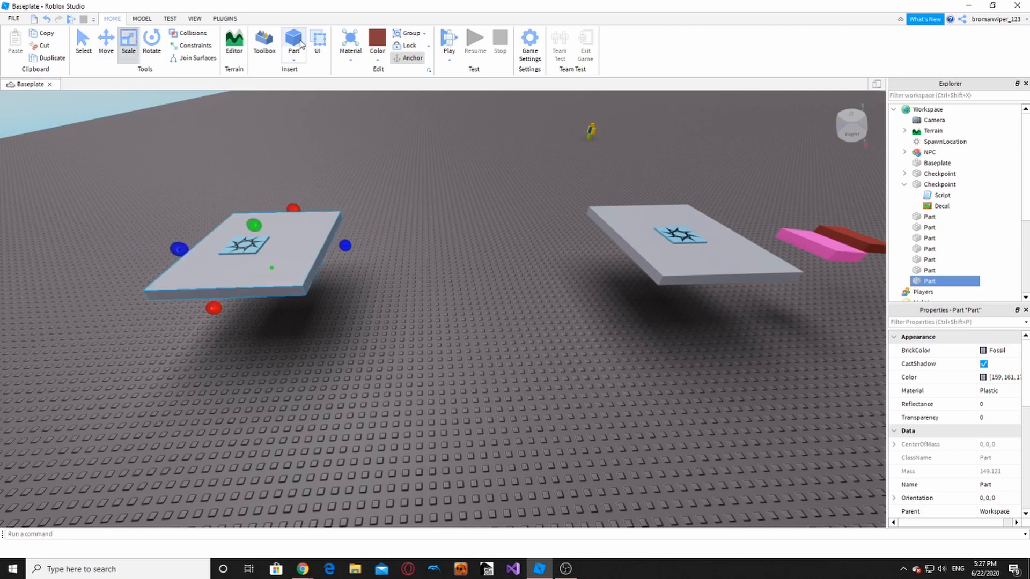
left_click(294, 38)
left_click_drag(441, 318, 319, 240)
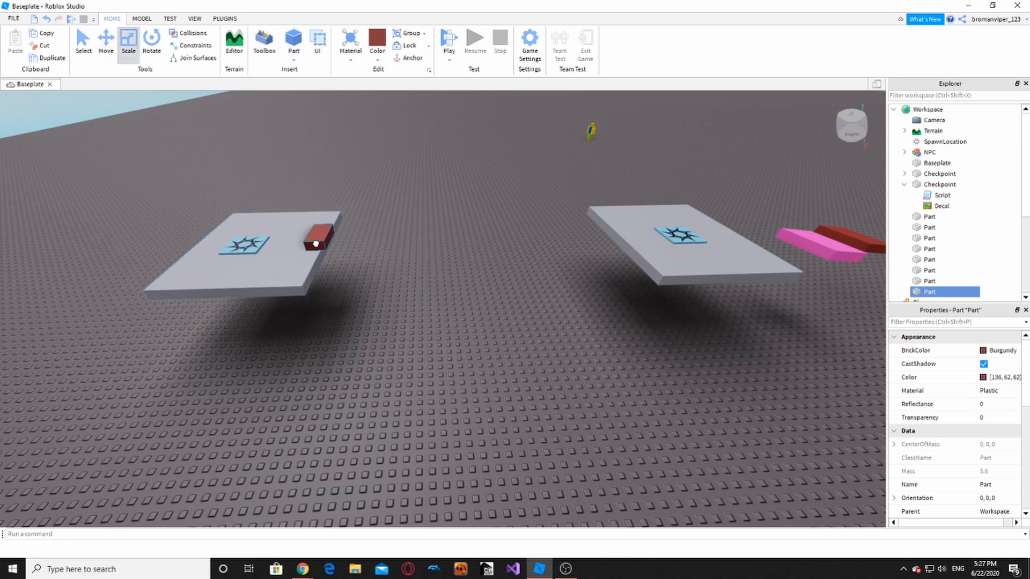
key("ctrl+2")
mouse_move(315, 200)
left_mouse_down()
mouse_move(310, 215)
mouse_move(308, 206)
left_mouse_up()
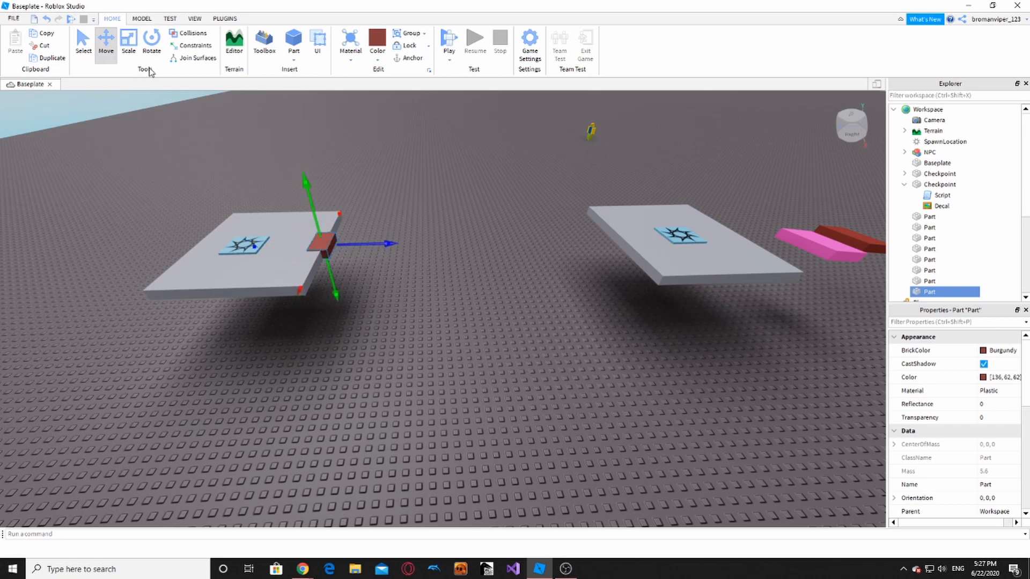
key("ctrl+3")
left_click_drag(326, 267, 428, 261, "ctrl")
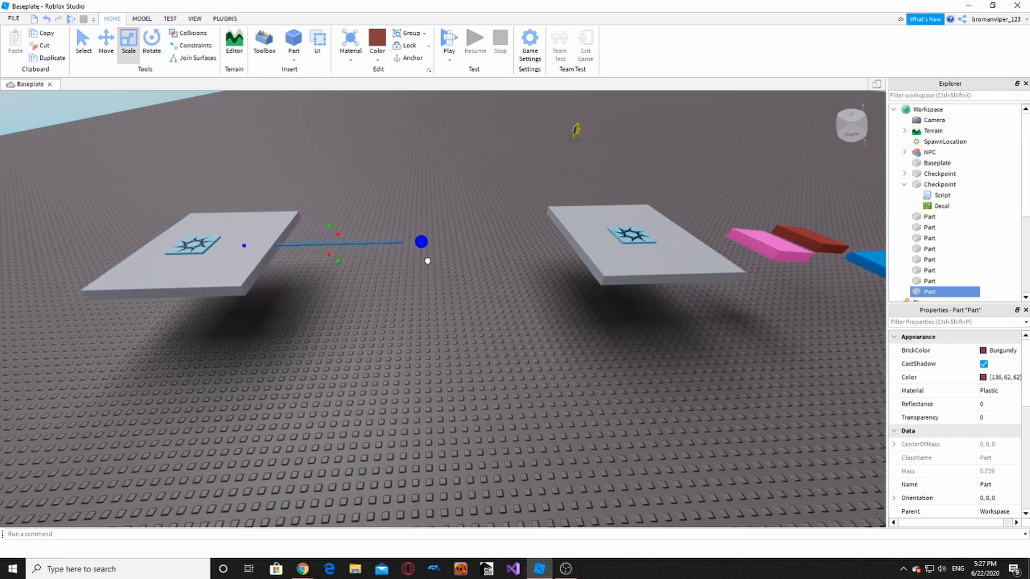
- Slide the red stick out from the platform and rotate it 90 degrees
left_click(105, 42)
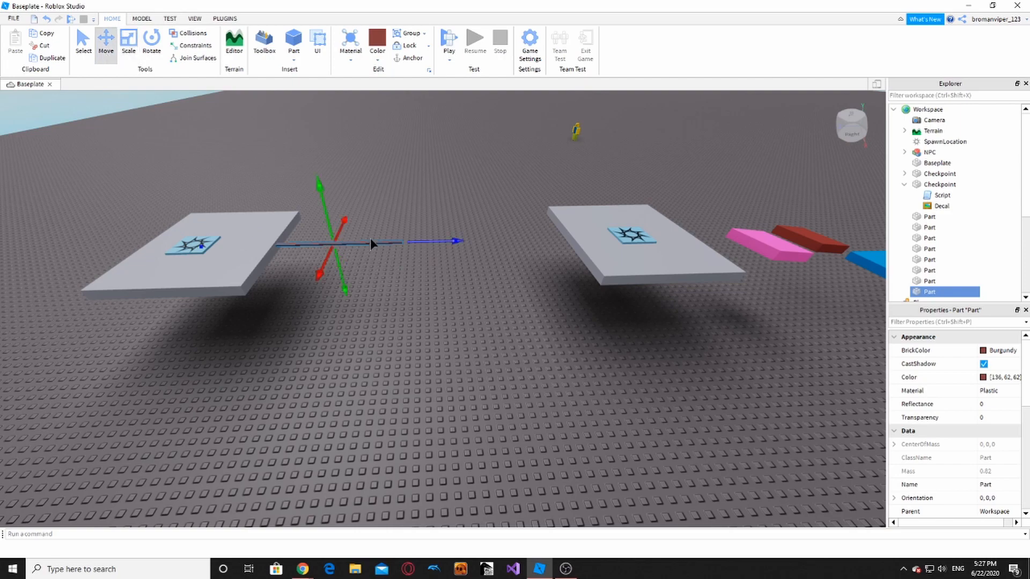
left_click_drag(421, 244, 510, 248)
key("ctrl+r")
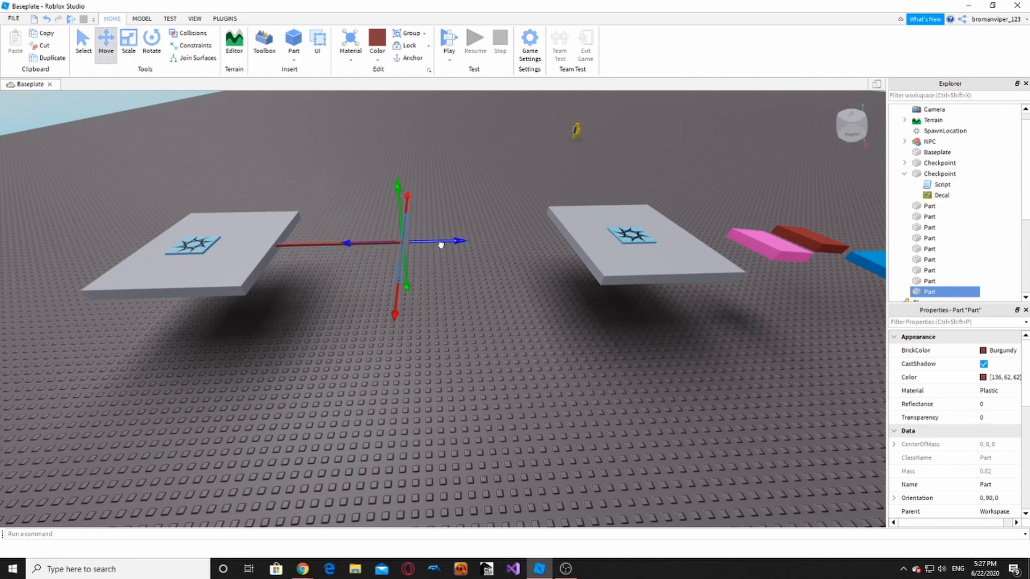
key("d")
right_click_drag(441, 246, 439, 245)
key("s")
left_click_drag(626, 296, 511, 337)
scroll(470, 304, "down", 3)
- Duplicate the stick, turn the copy 90 degrees, and position and shorten it to zigzag
key("ctrl+d")
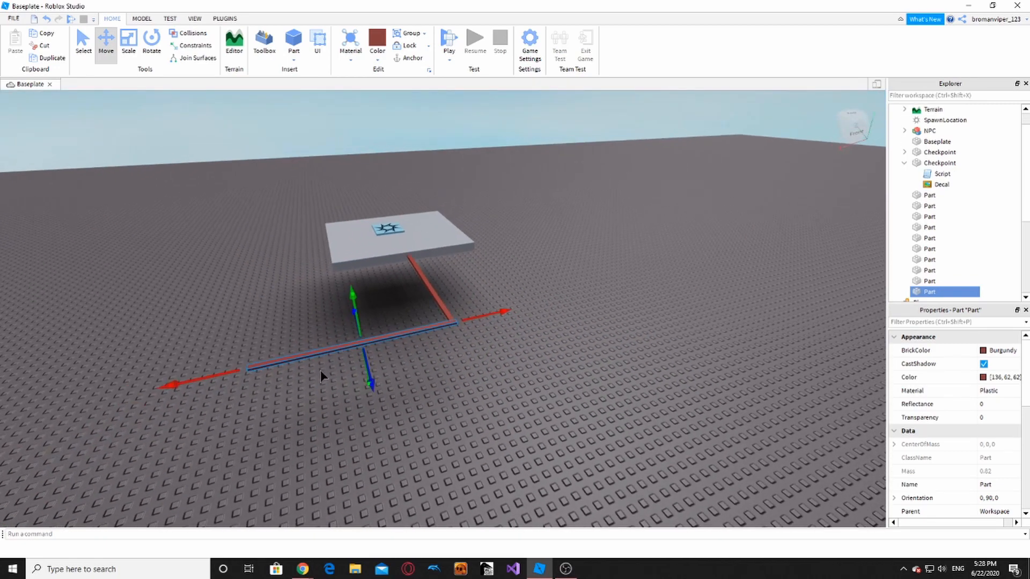
key("ctrl+r")
left_click_drag(439, 334, 317, 387)
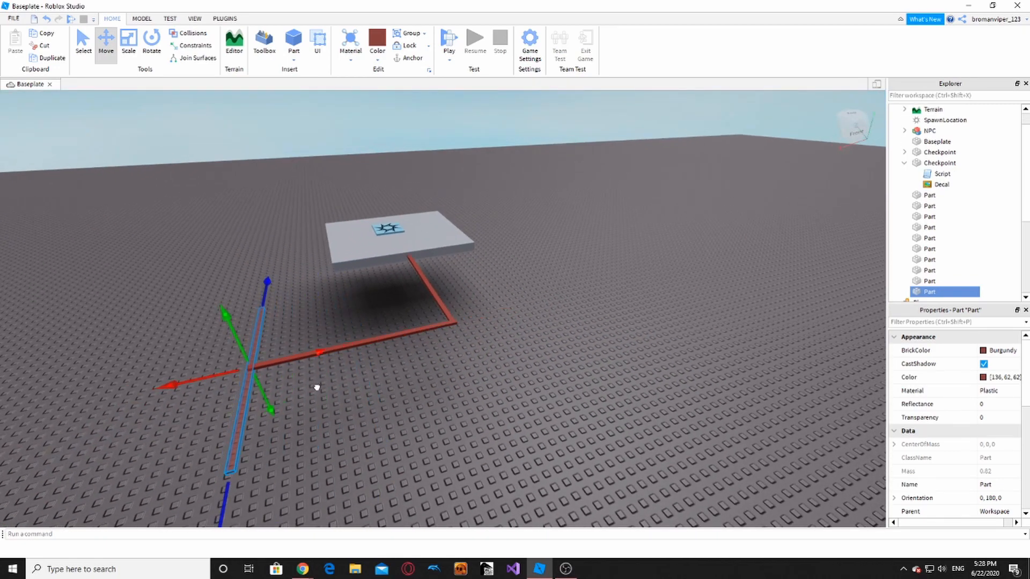
right_click_drag(317, 388, 319, 385)
left_click_drag(453, 374, 550, 421)
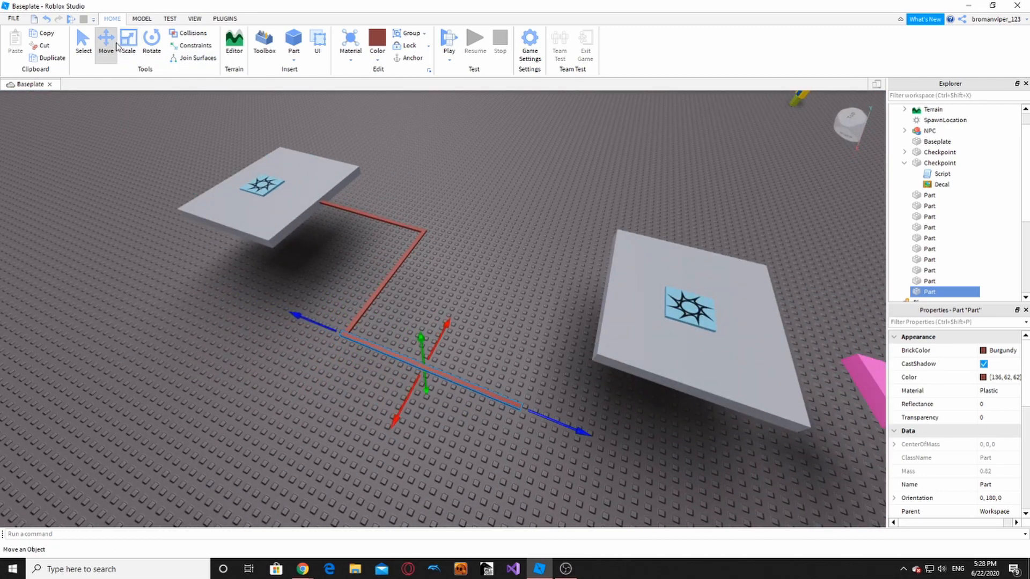
left_click(129, 41)
left_click_drag(545, 421, 452, 382)
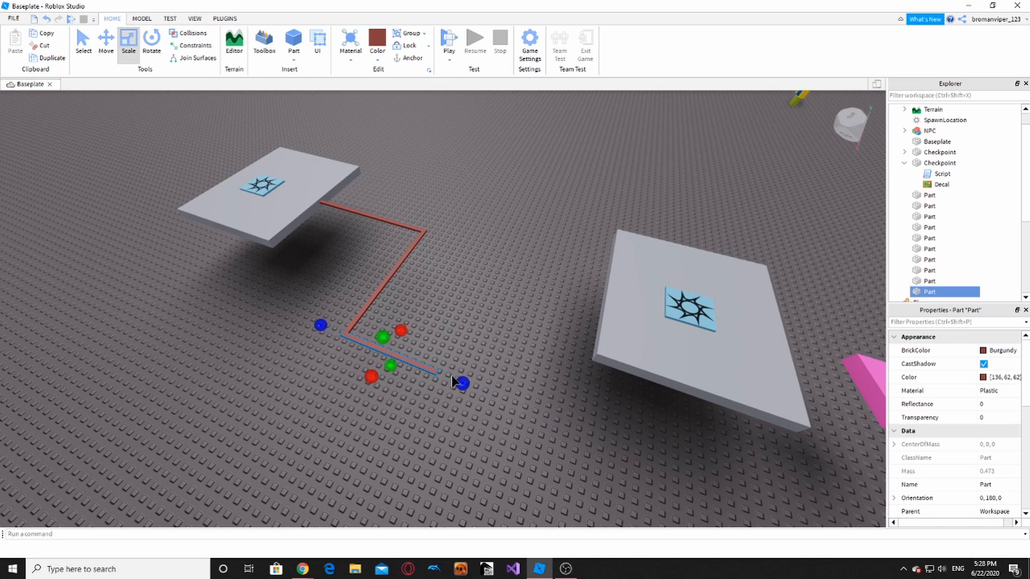
- Duplicate the left rail stick and move the copy right to continue the rail
left_click(394, 271)
key("ctrl+2")
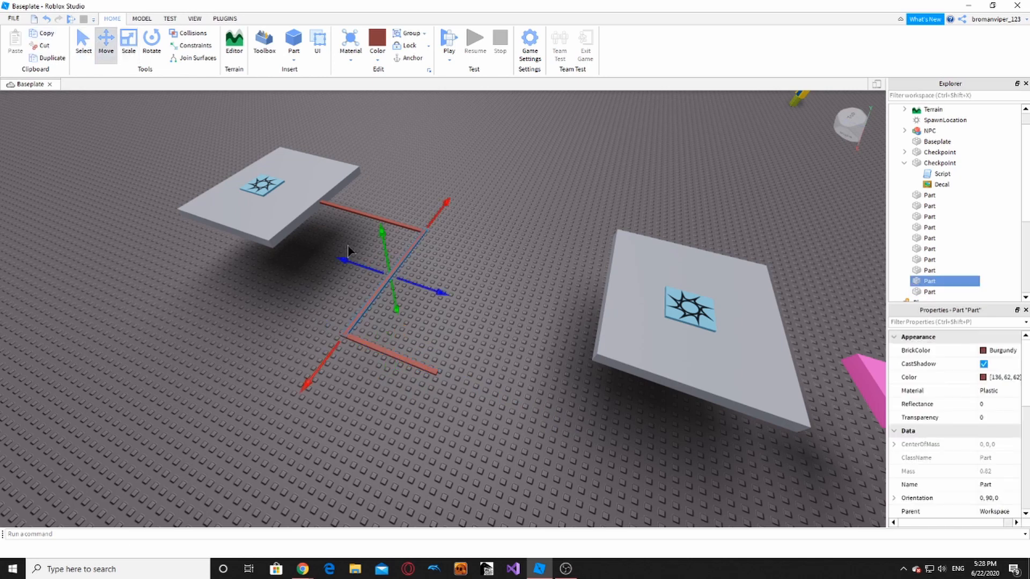
key("ctrl+d")
left_click_drag(429, 285, 511, 343)
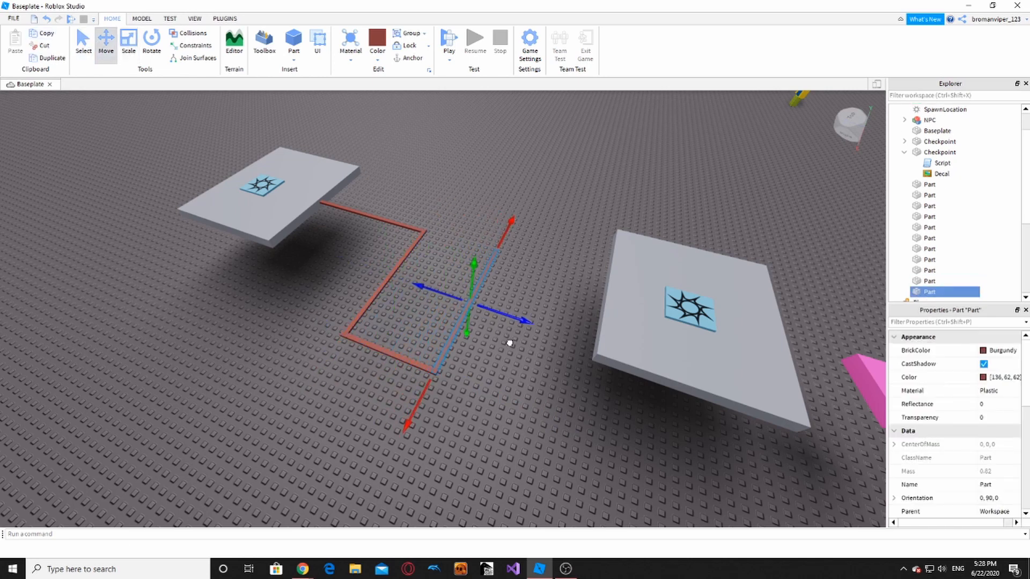
key("Delete")
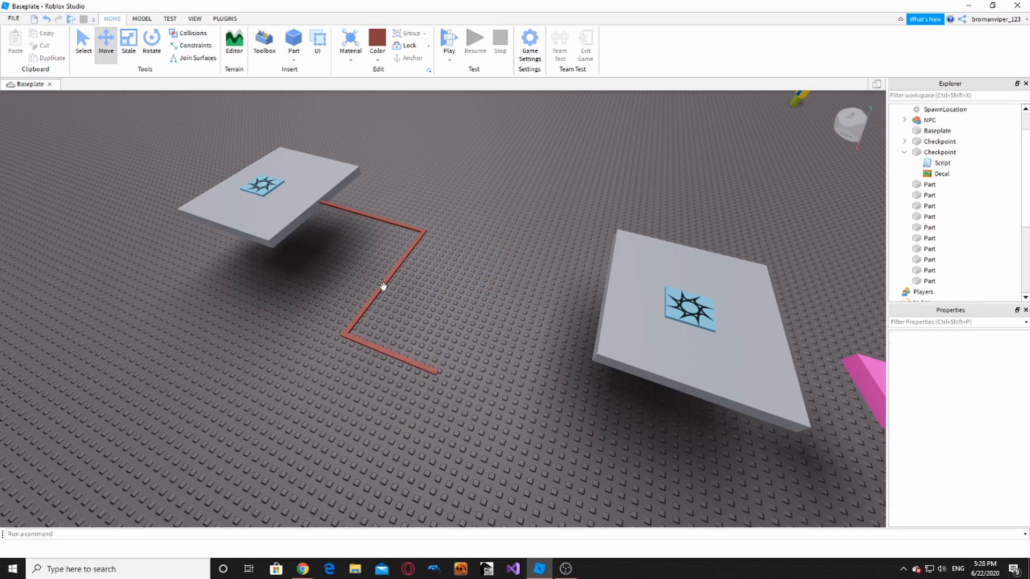
left_click(388, 290)
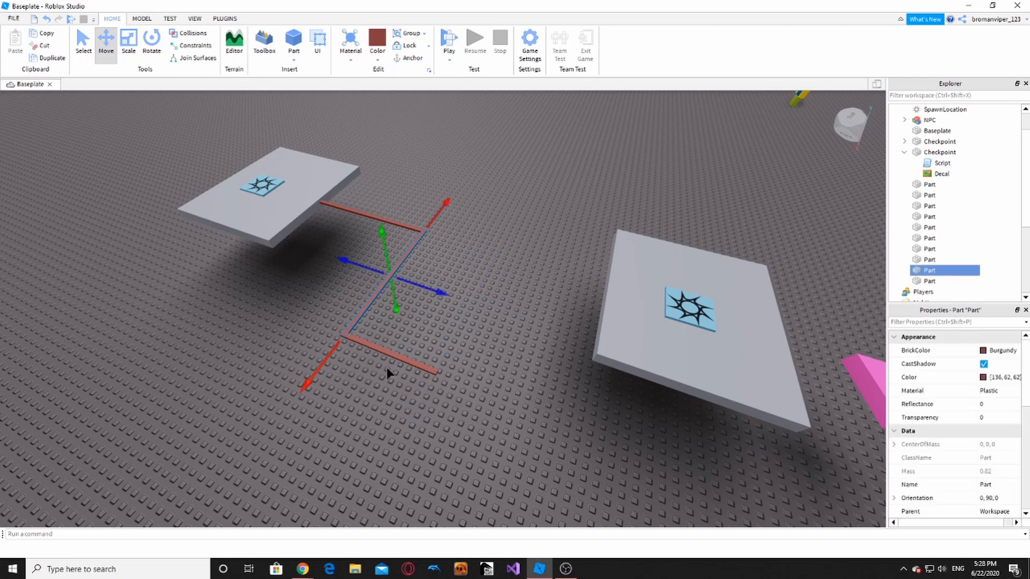
right_click(429, 248)
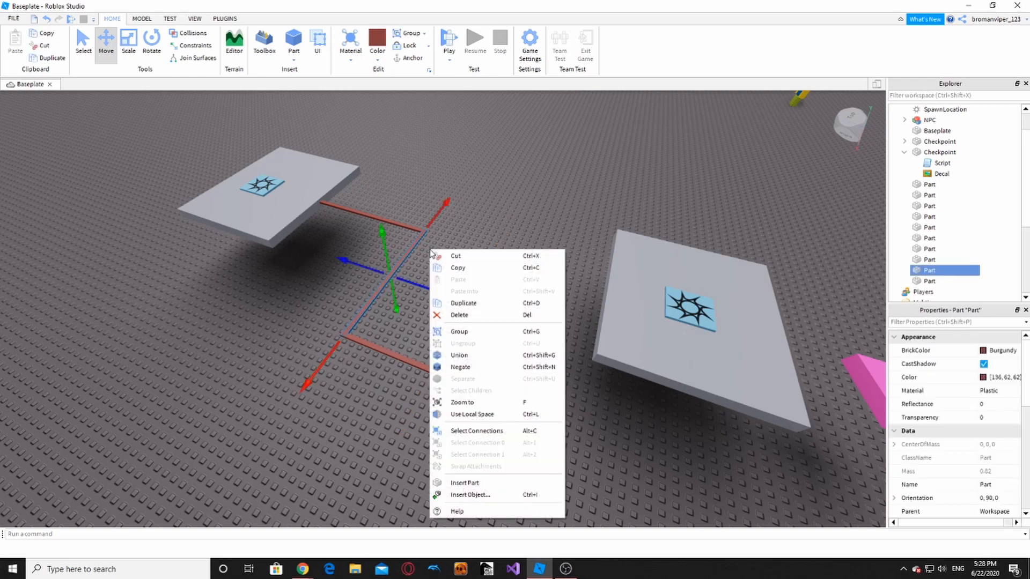
left_click(464, 304)
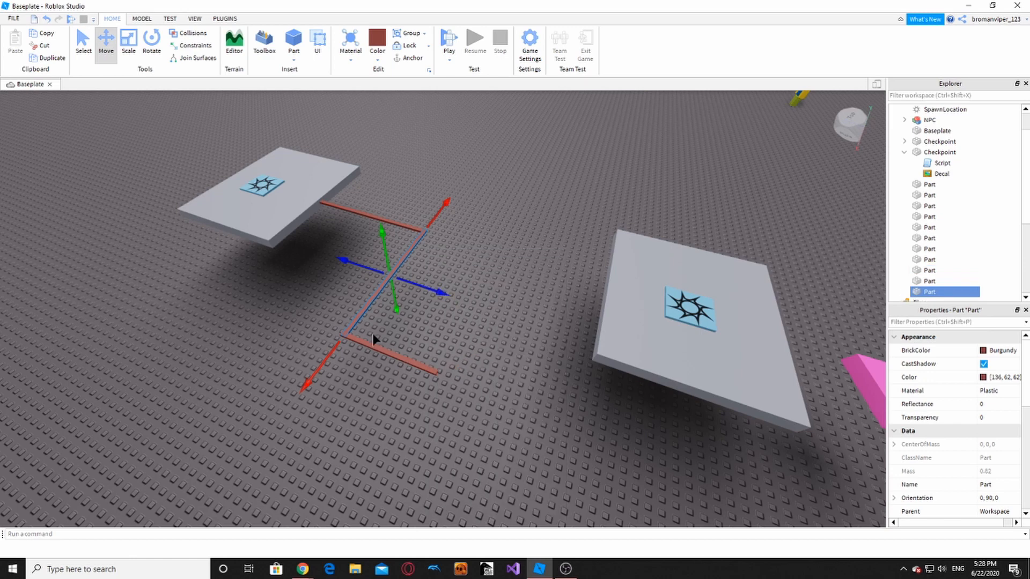
left_click_drag(366, 313, 469, 309)
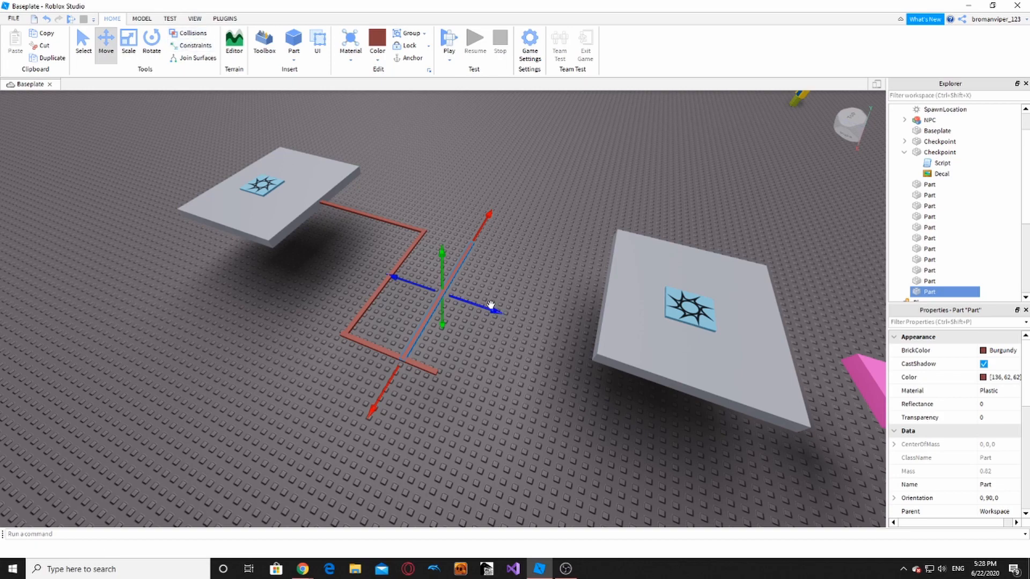
left_click_drag(490, 306, 515, 336)
left_click(493, 326)
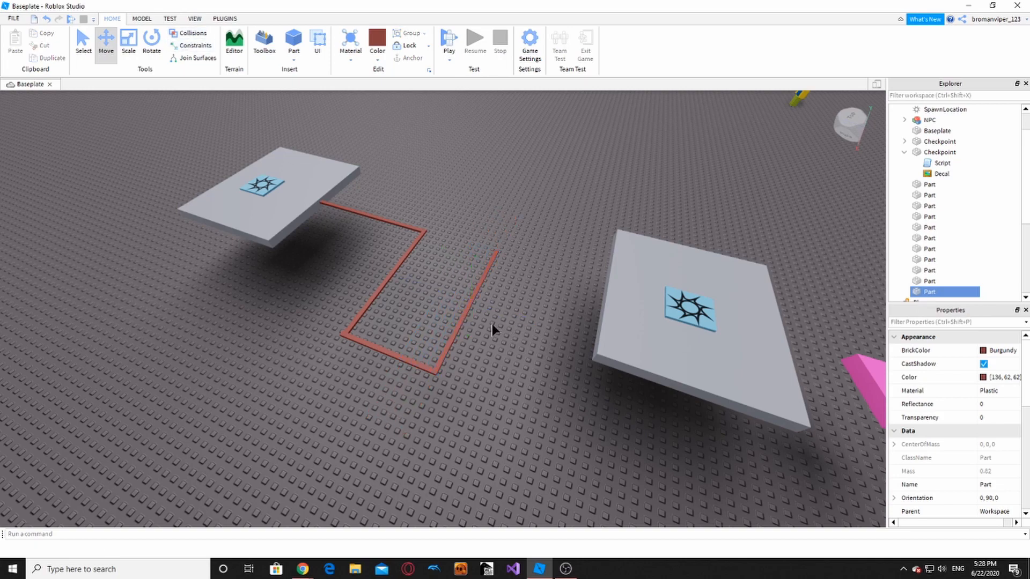
- Duplicate the upper rail piece and extend it toward the right platform
left_click(371, 215)
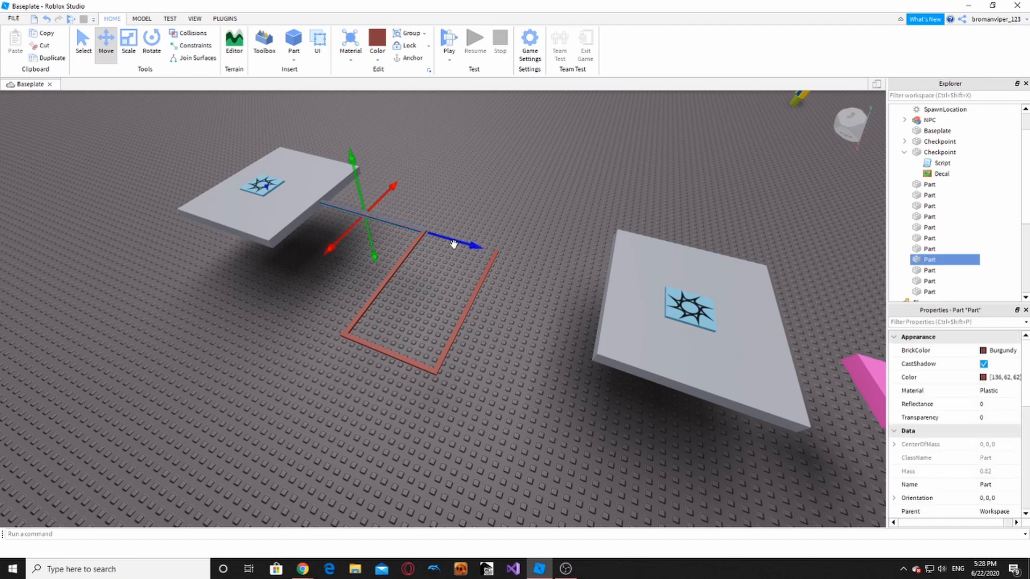
key("ctrl+d")
left_click_drag(454, 244, 686, 331)
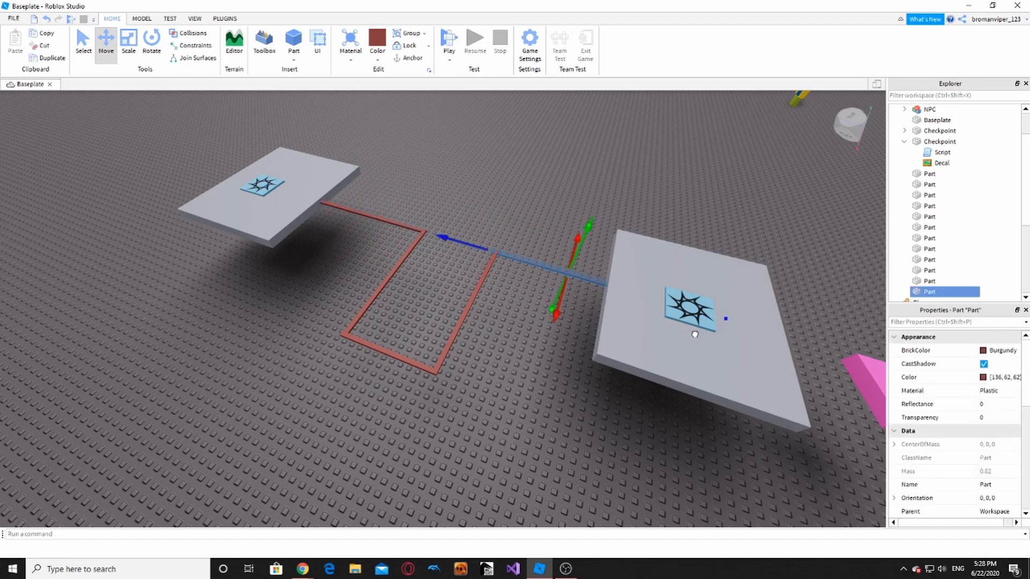
left_click(549, 440)
right_click_drag(549, 440, 549, 439)
key("a")
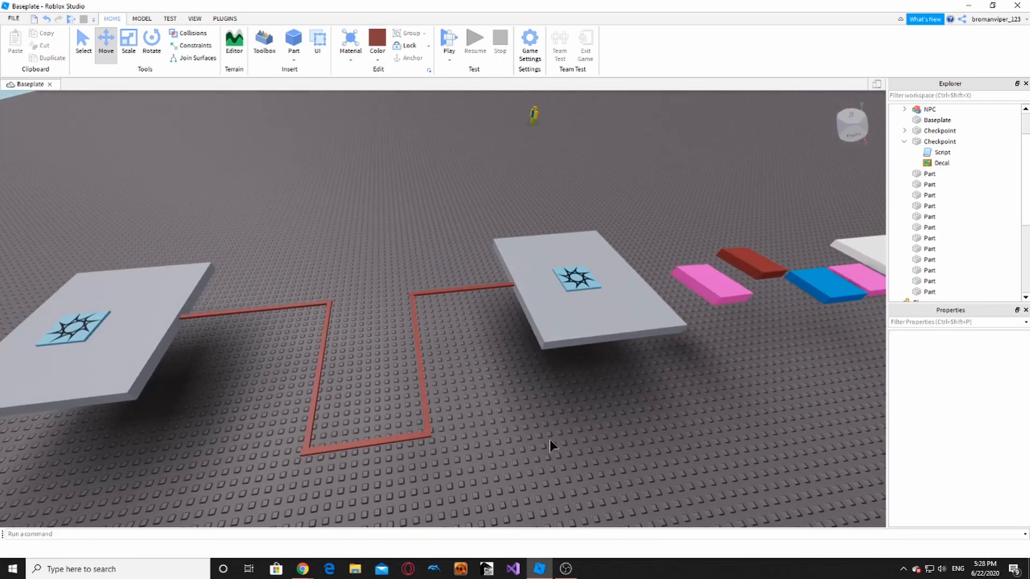
key("s")
- Drag-select all platforms and rail pieces and anchor them
left_click_drag(364, 275, 467, 395)
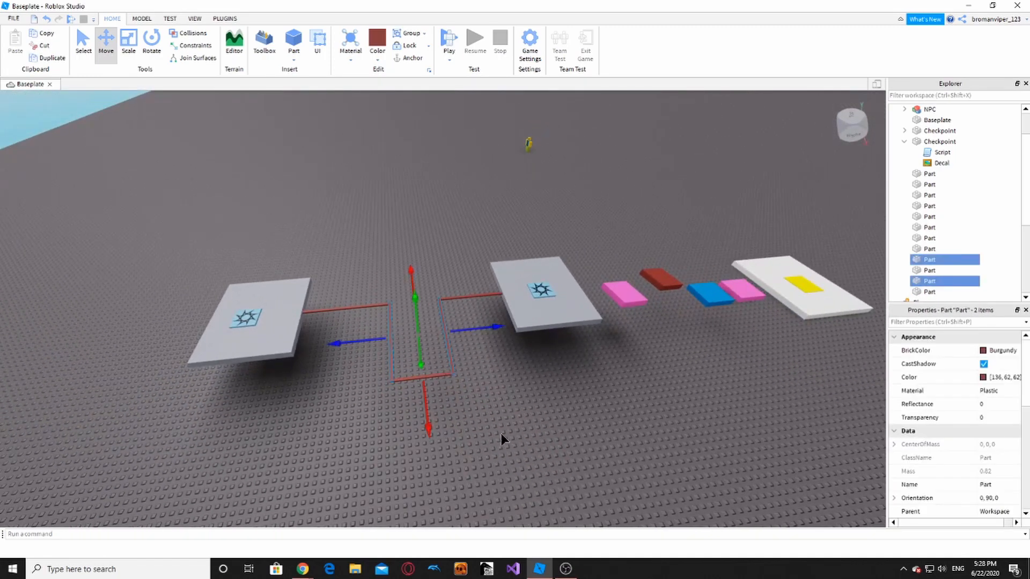
key("s")
left_click_drag(189, 225, 548, 429)
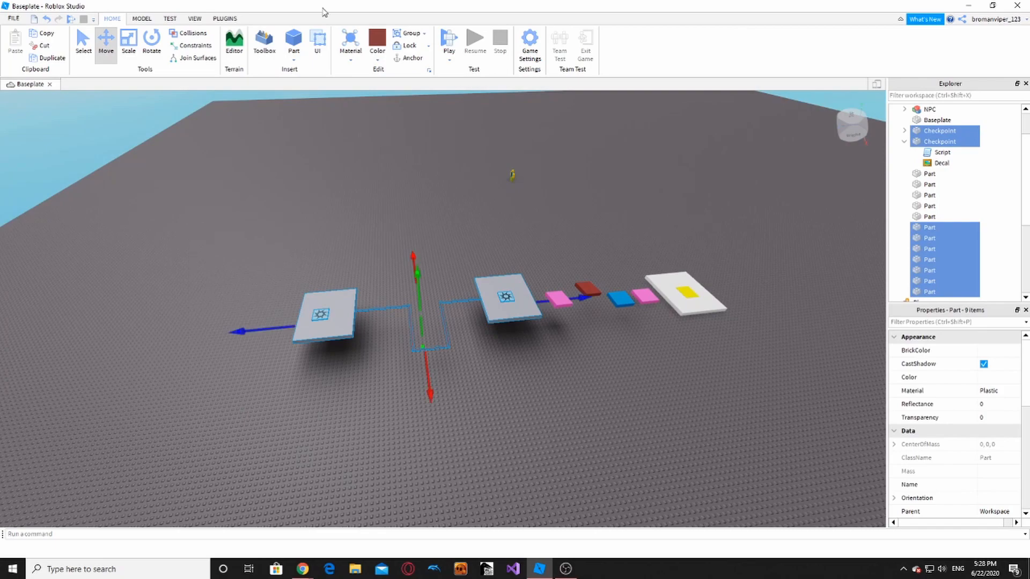
left_click(419, 63)
left_click(428, 148)
key("w")
right_click_drag(428, 147, 408, 132)
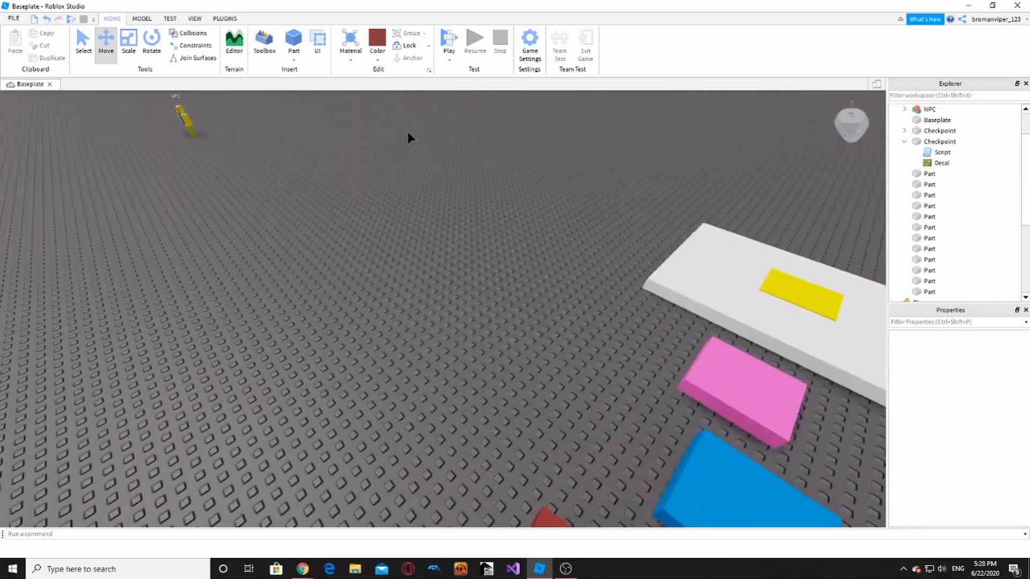
- Start a playtest and jump across the colored blocks onto the white platform
left_click(449, 42)
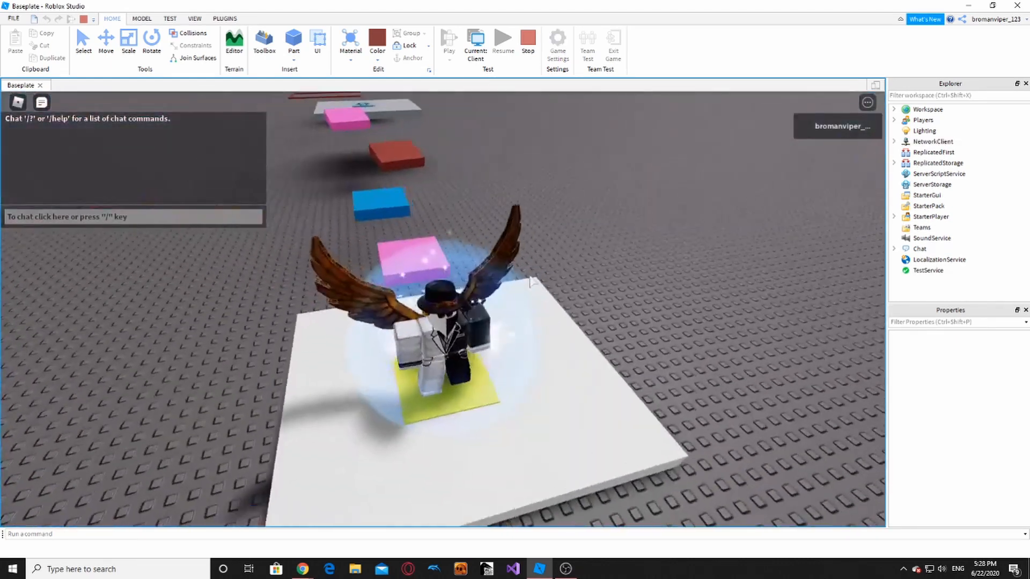
key("w")
key("space")
right_click_drag(519, 304, 535, 430)
key("w")
key("space")
right_click_drag(479, 364, 479, 364)
- Run and jump along the zigzag red path to the second checkpoint platform
key("w")
key("space")
key("w")
key("space")
key("w")
key("space")
key("w")
right_click_drag(421, 326, 421, 332)
key("w")
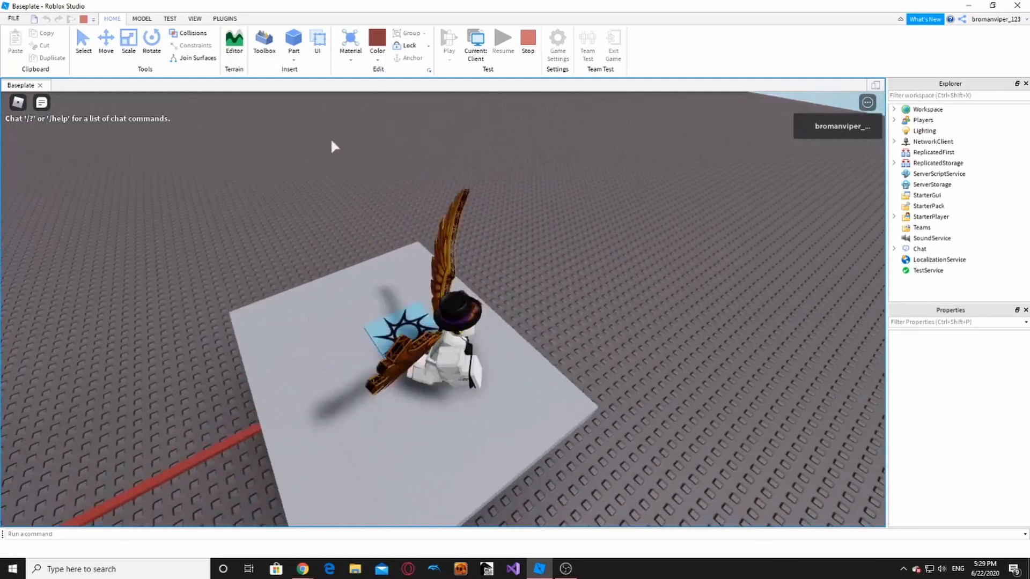
- Reset the character from the in-game menu and confirm
left_click(18, 102)
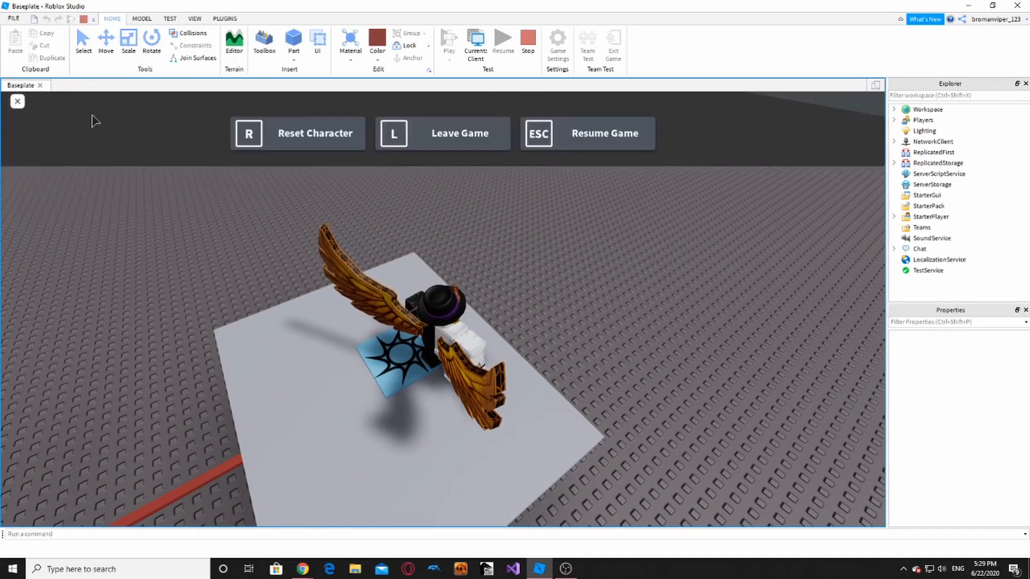
left_click(350, 157)
left_click(356, 486)
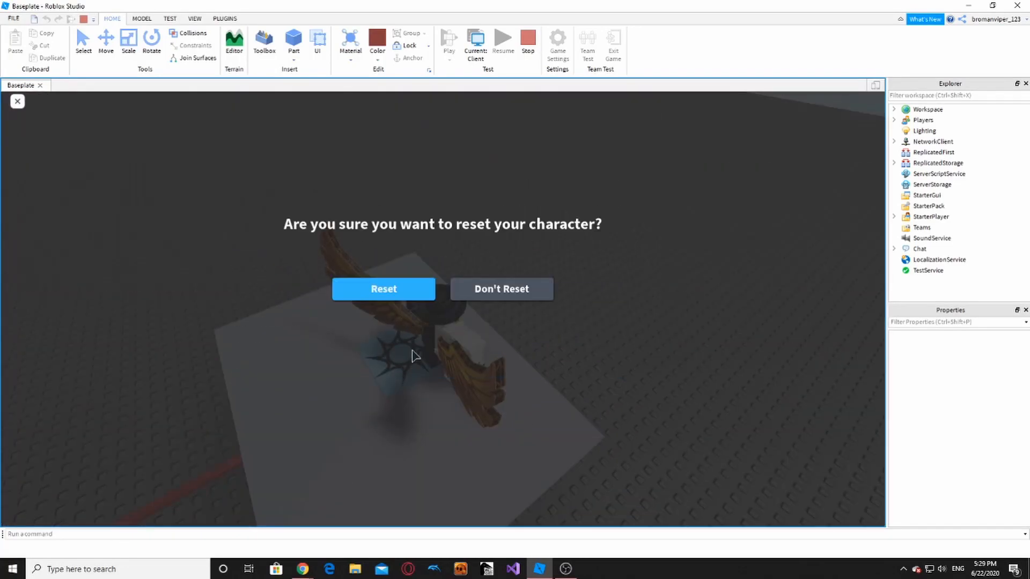
left_click(384, 290)
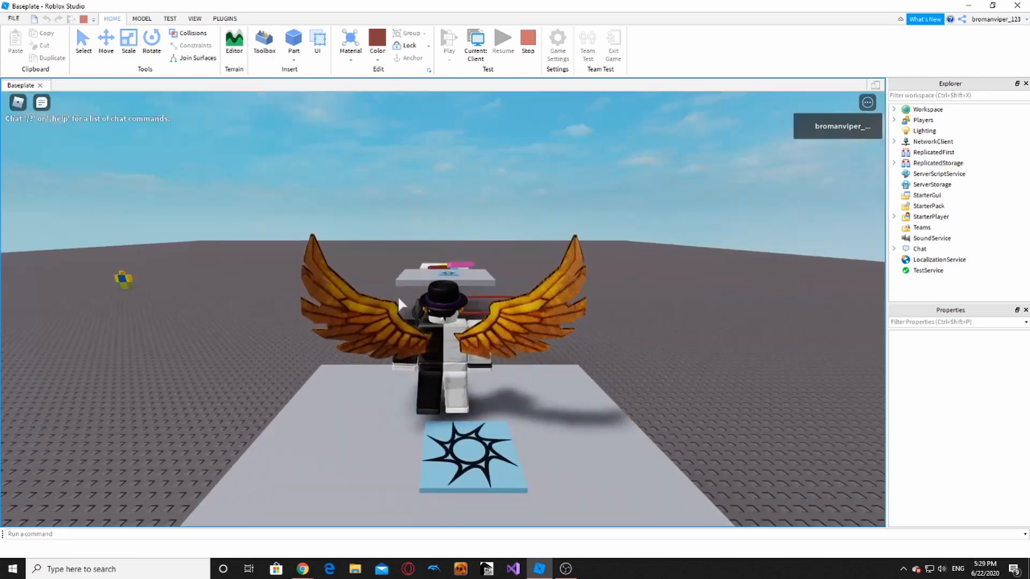
- Walk the respawned avatar around the second Checkpoint pad, then stop the playtest
scroll(477, 296, "down", 4)
right_click_drag(478, 298, 476, 293)
key("d")
key("w")
key("d")
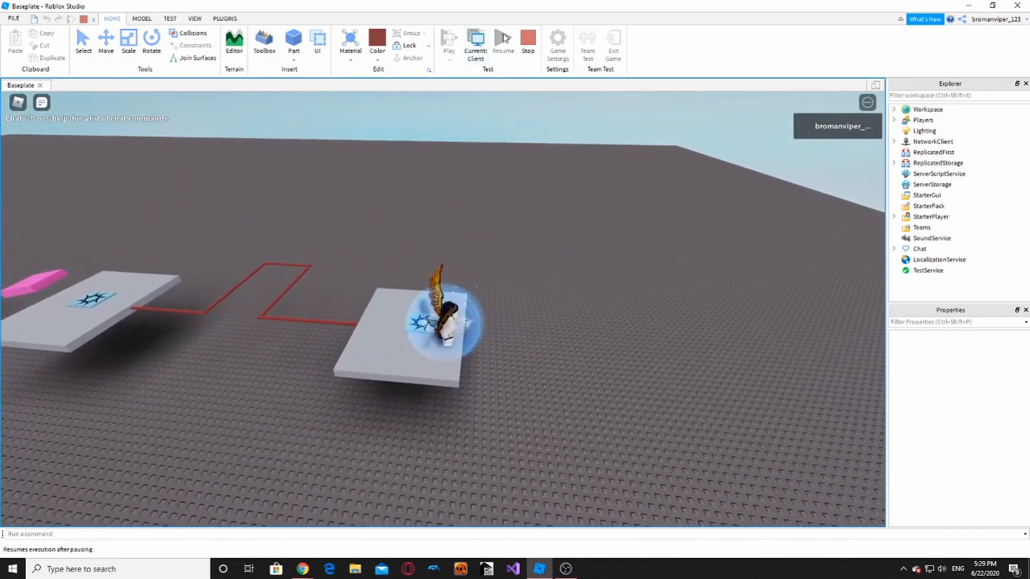
key("a")
key("s")
right_click_drag(472, 212, 501, 197)
key("w")
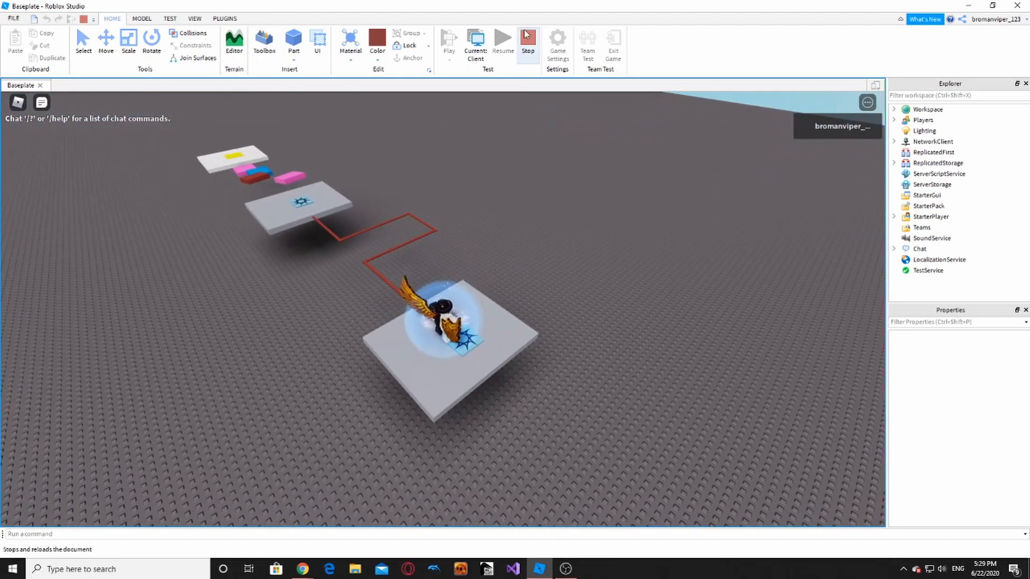
left_click(534, 41)
- Select all obby parts to review them, then fly the camera to the far checkpoint
right_click_drag(429, 325, 429, 320)
scroll(408, 290, "down", 5)
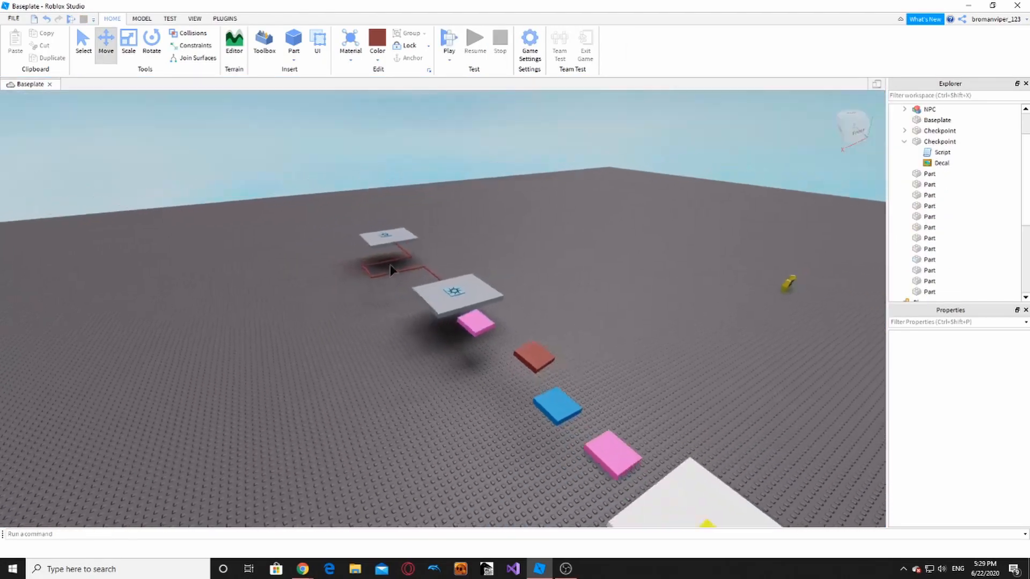
left_click_drag(323, 198, 669, 501)
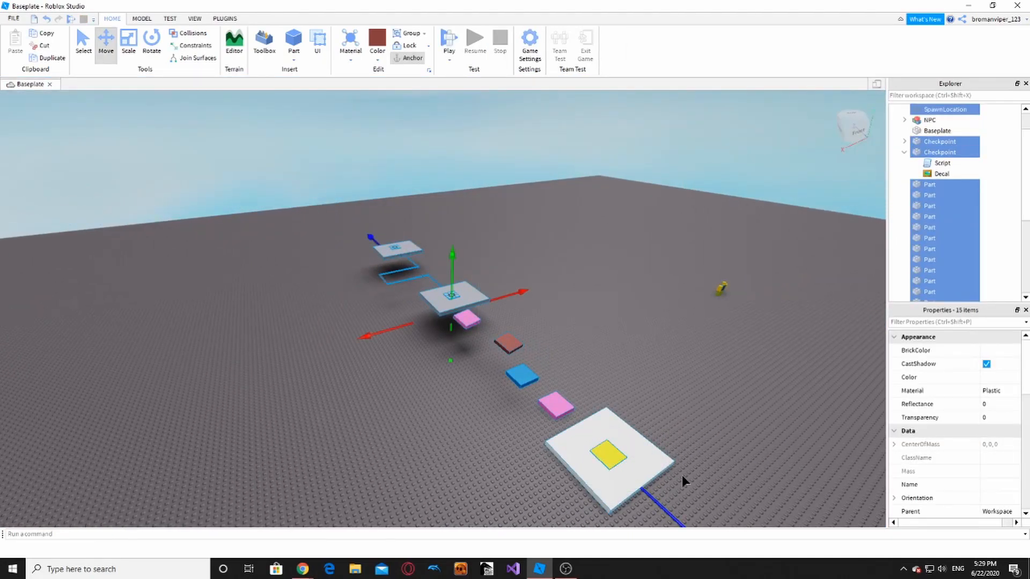
left_click(692, 458)
key("d")
key("w")
key("a")
key("w")
right_click_drag(686, 451, 683, 448)
key("s")
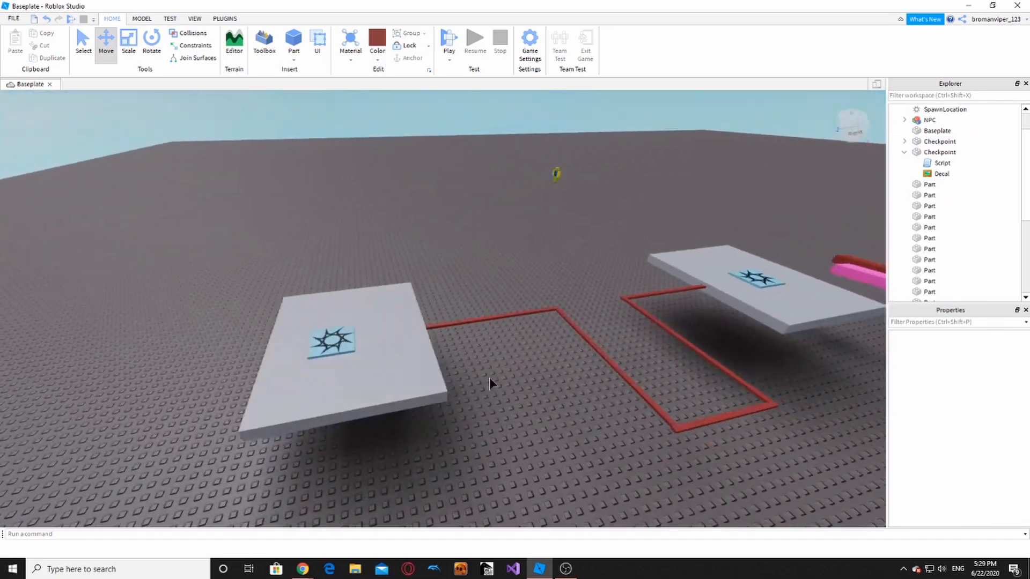
key("a")
- Duplicate the near grey platform and move the copy out from the checkpoint
left_click(469, 362)
key("s")
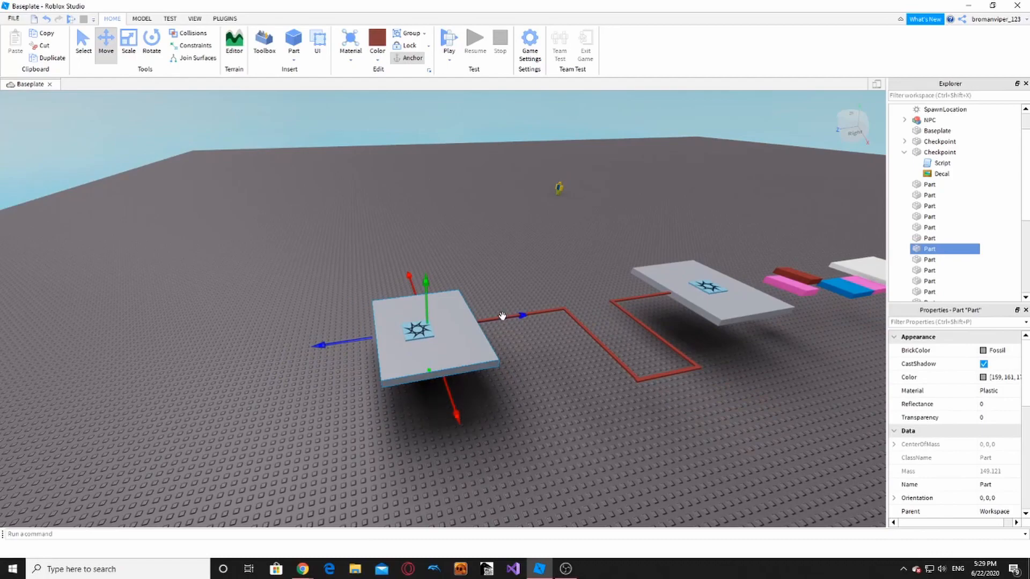
key("ctrl+d")
left_click_drag(503, 317, 408, 349)
right_click_drag(408, 349, 409, 335)
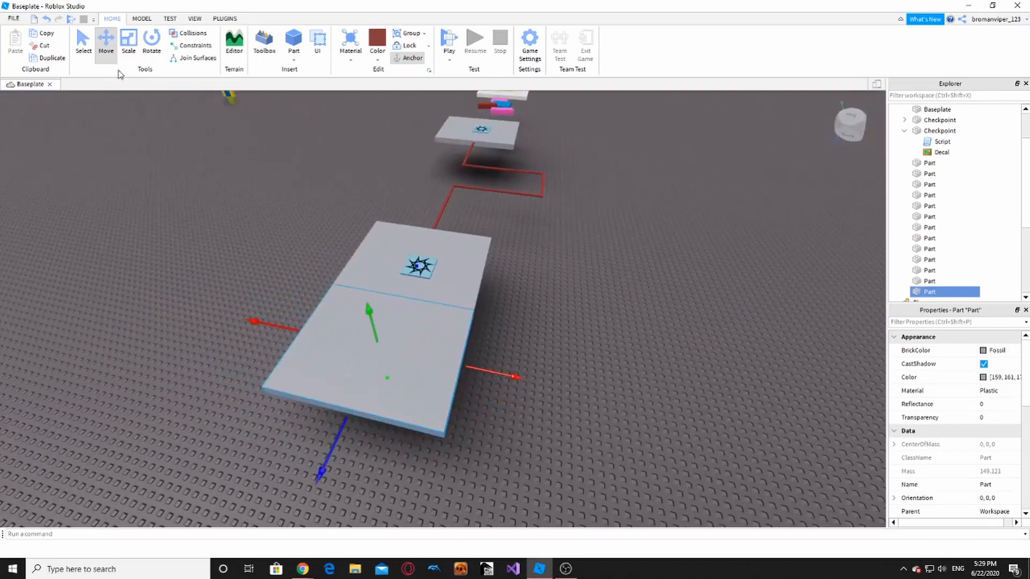
- Scale the copied platform down into a narrow walkway
left_click(129, 42)
left_click_drag(482, 371, 420, 380, "ctrl")
left_click(498, 417)
key("w")
key("a")
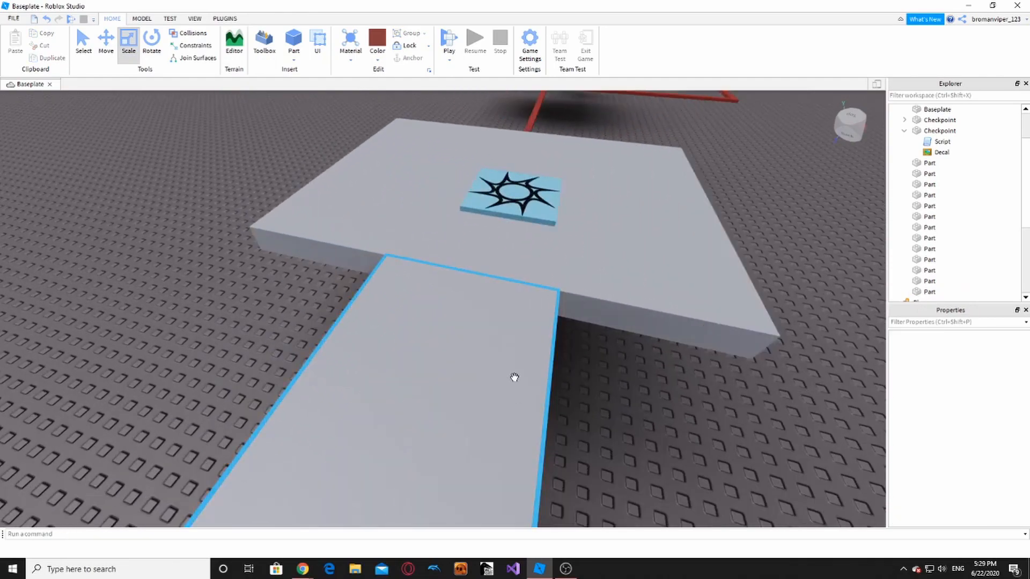
- Insert a Block part at the walkway and shrink its depth
left_click(294, 58)
left_click(308, 76)
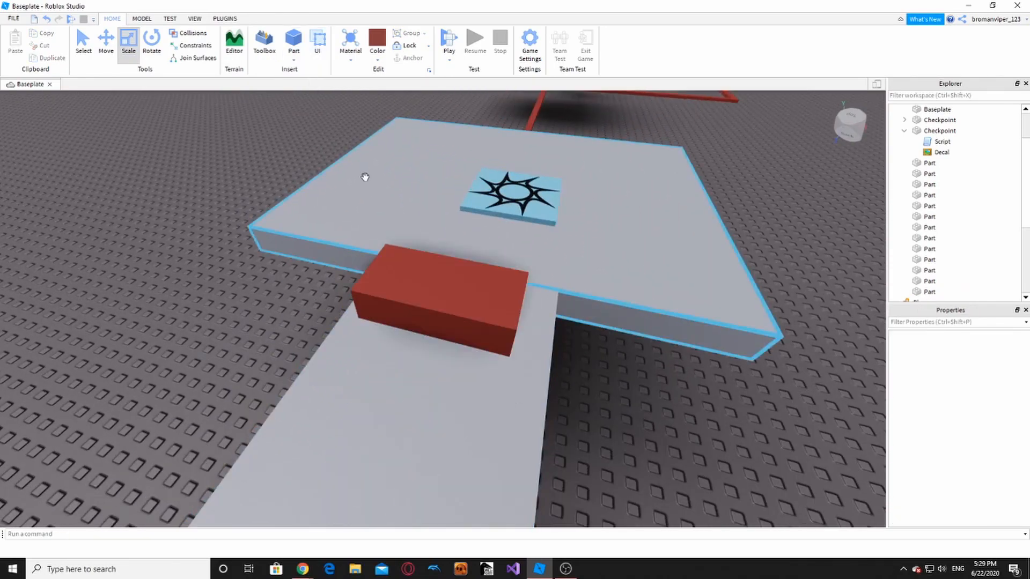
left_click(416, 287)
left_click_drag(478, 241, 472, 249, "ctrl")
key("s")
left_click(141, 19)
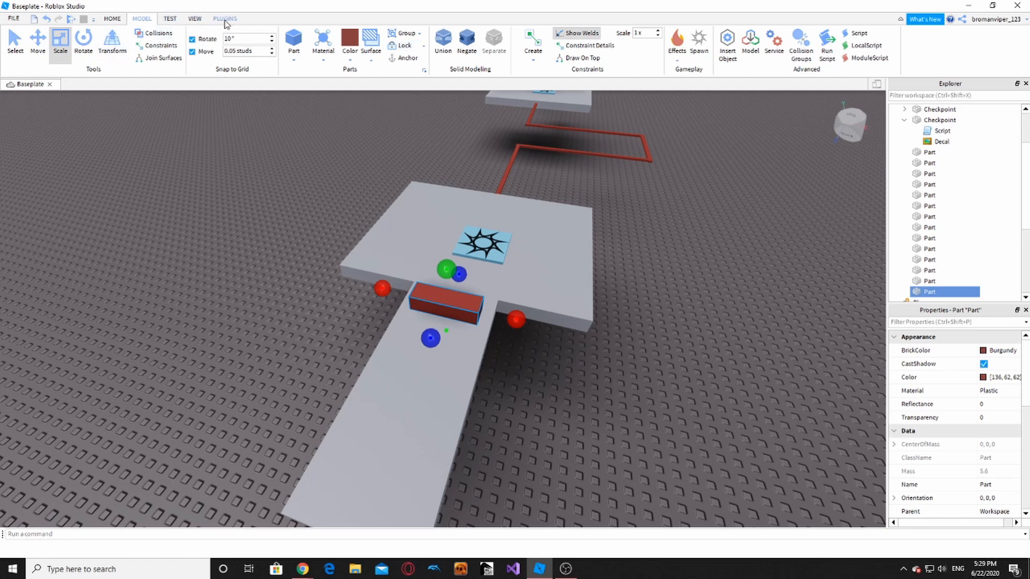
- Search the Toolbox marketplace for 'lazer' and place a Lazer model onto the walkway
left_click(195, 18)
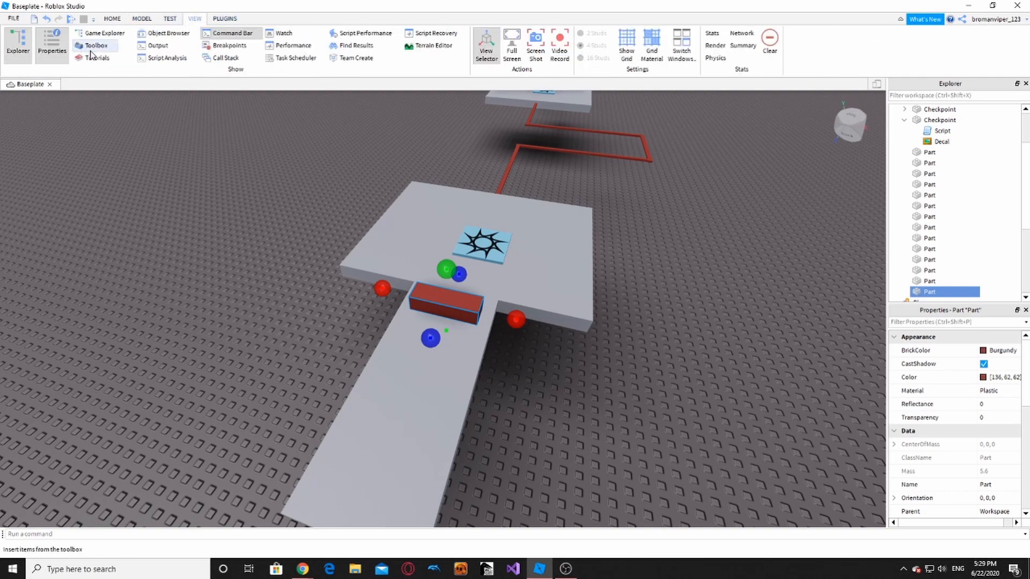
left_click(92, 47)
left_click(29, 91)
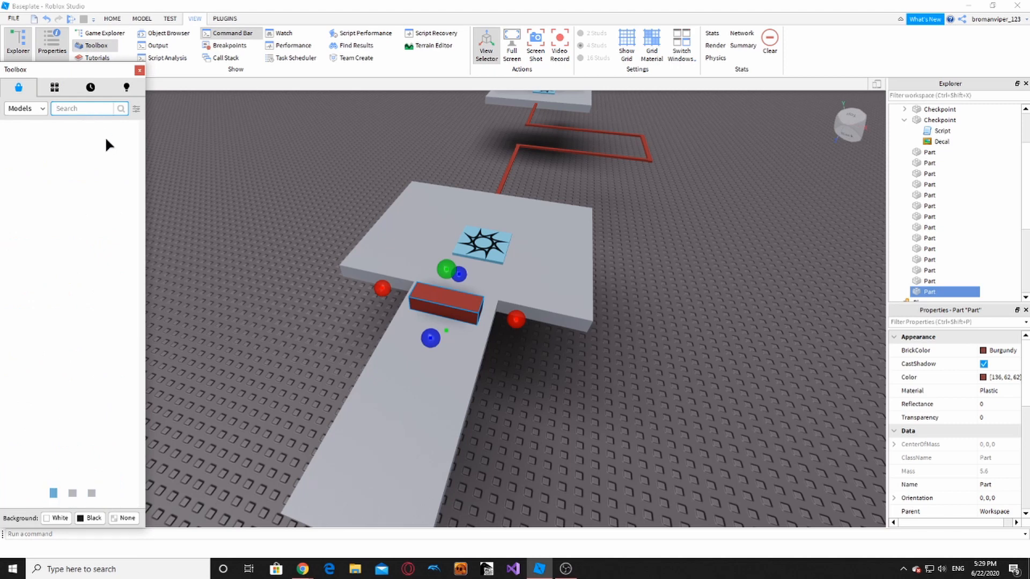
type("laz")
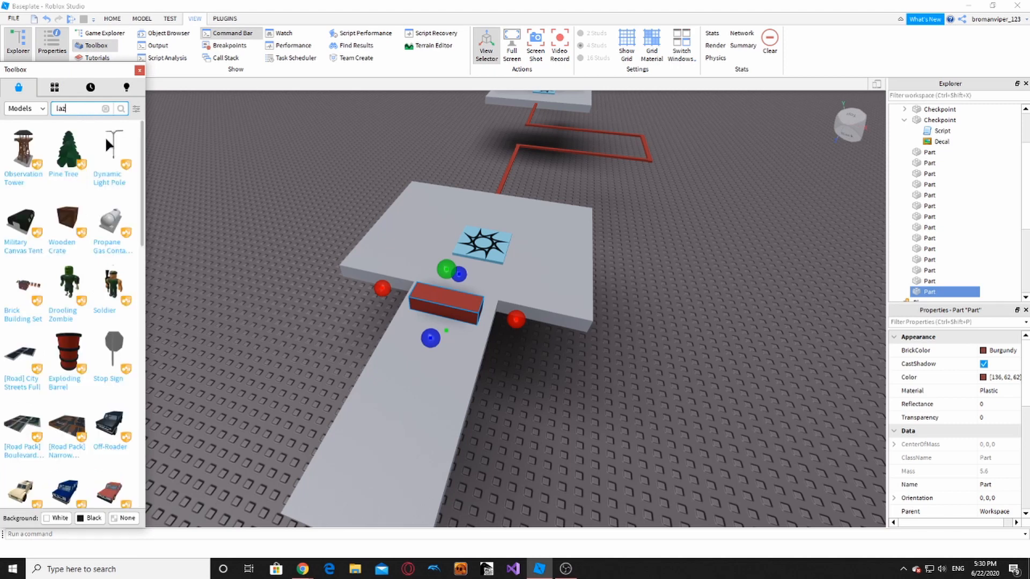
type("er")
key("Return")
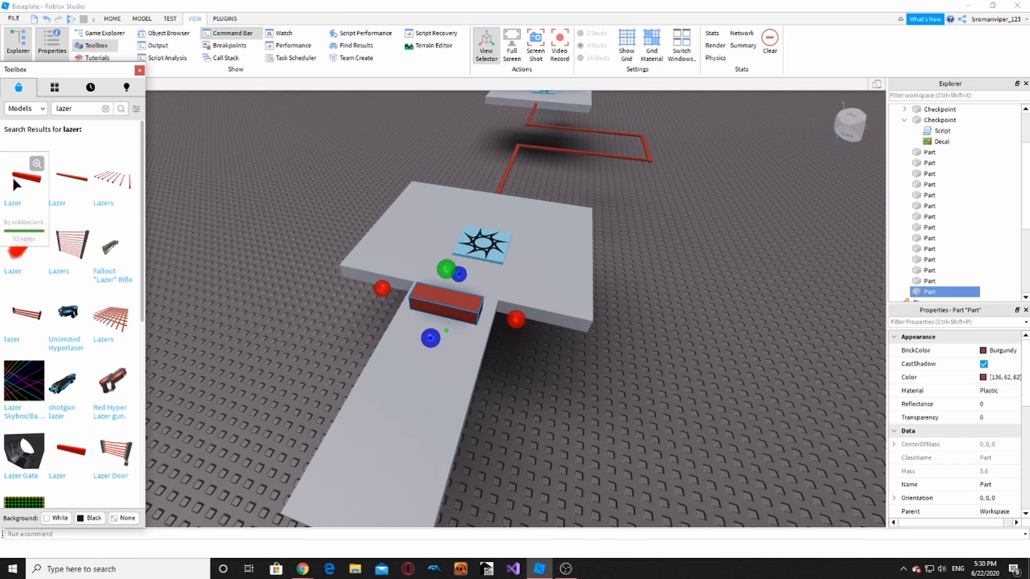
left_click_drag(16, 184, 419, 343)
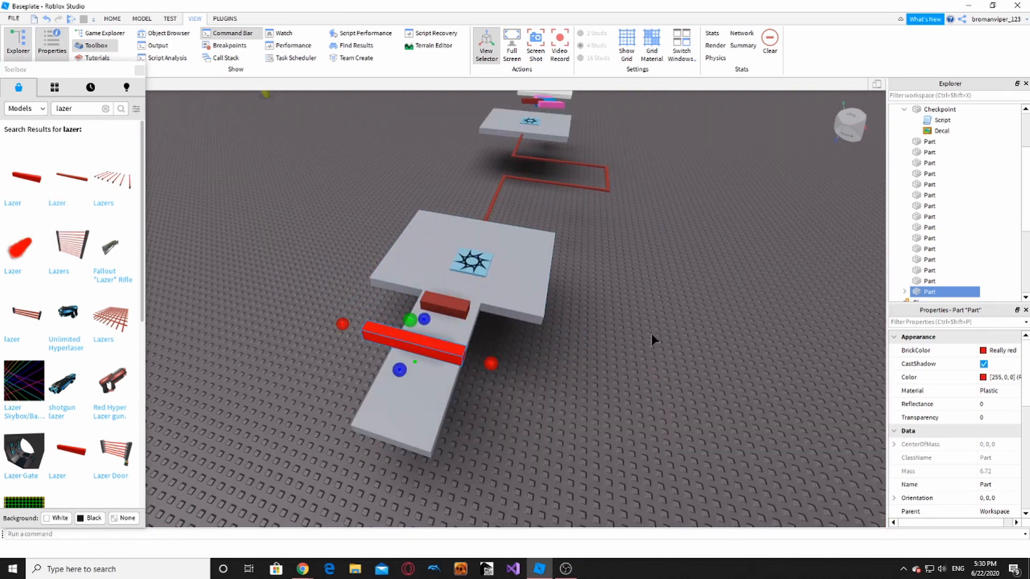
- Open the laser part's script, then dock and close the Toolbox panel
scroll(915, 252, "down", 1)
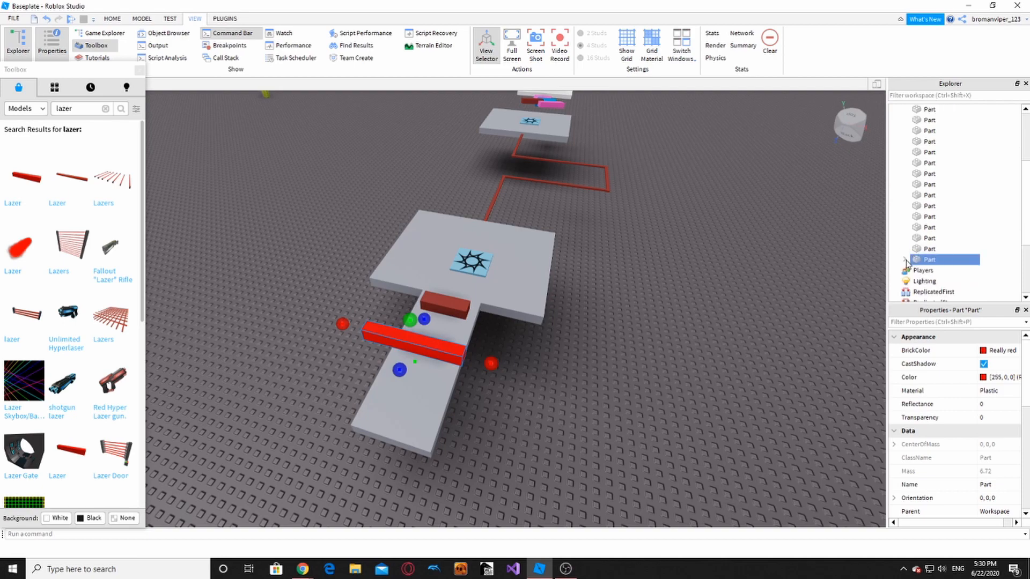
double_click(940, 270)
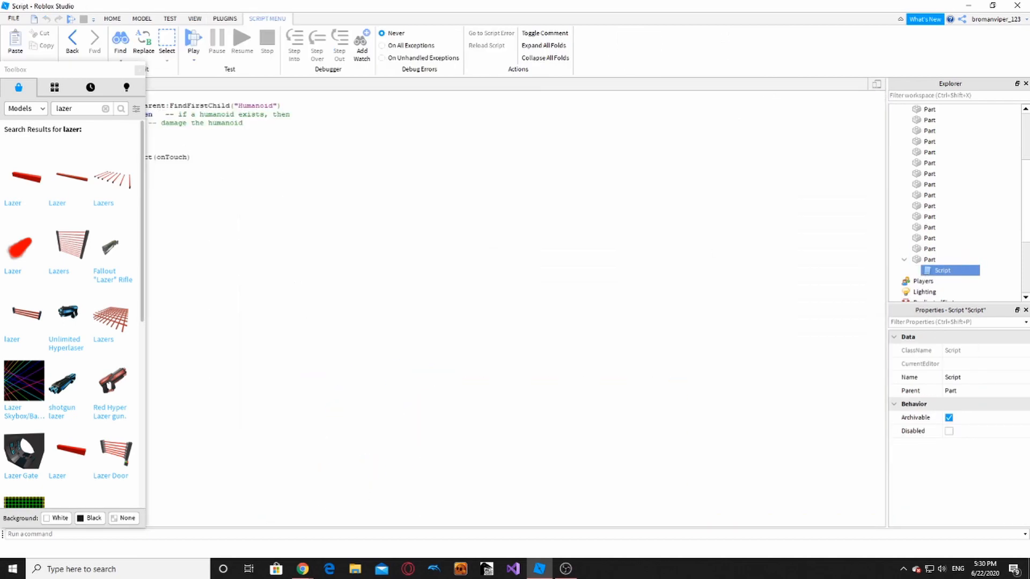
left_click_drag(133, 71, 106, 114)
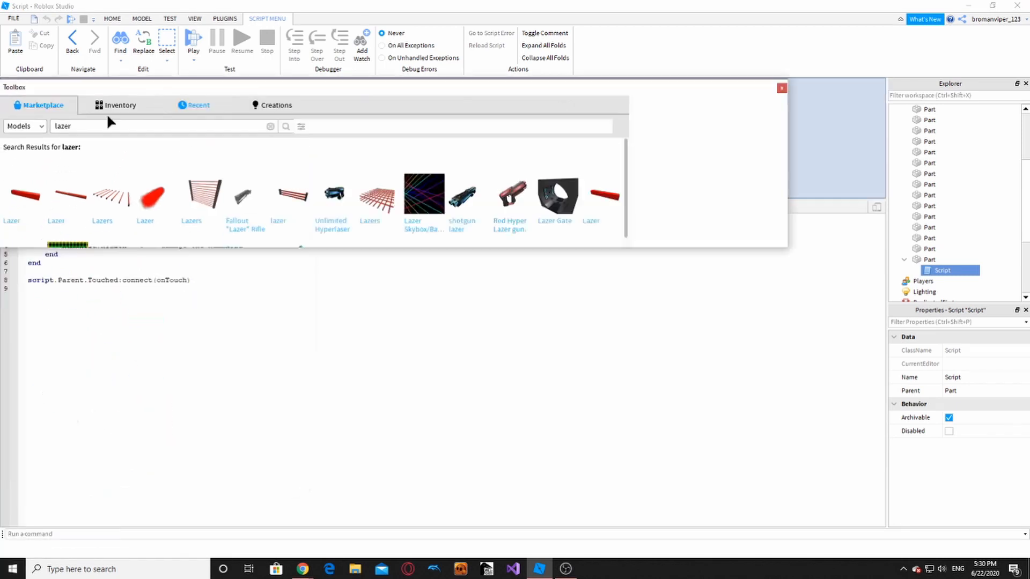
left_click(873, 83)
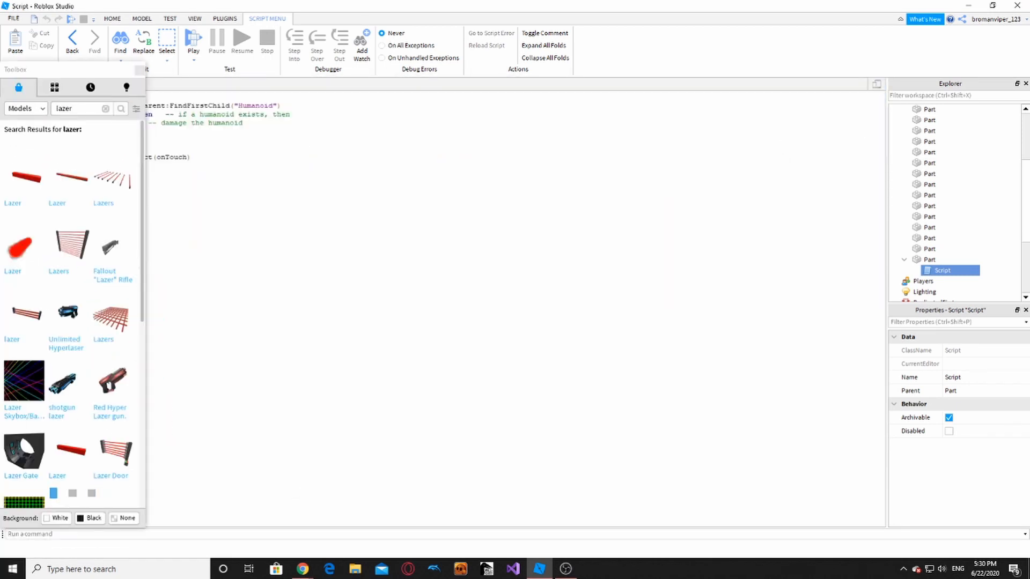
left_click(138, 70)
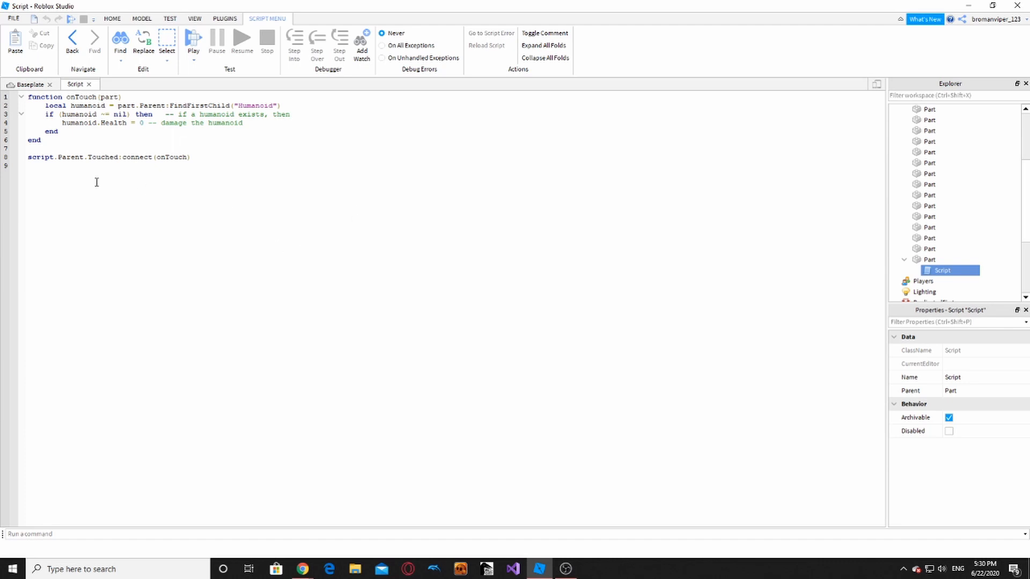
- Review the onTouch kill code and close the Script tab
scroll(135, 202, "up", 6, "ctrl")
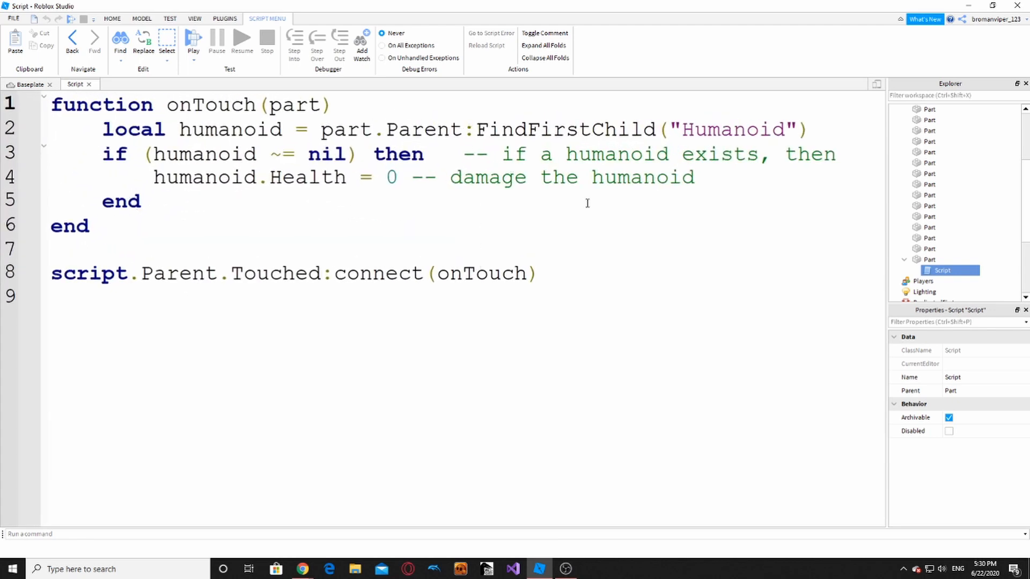
left_click_drag(456, 170, 454, 156)
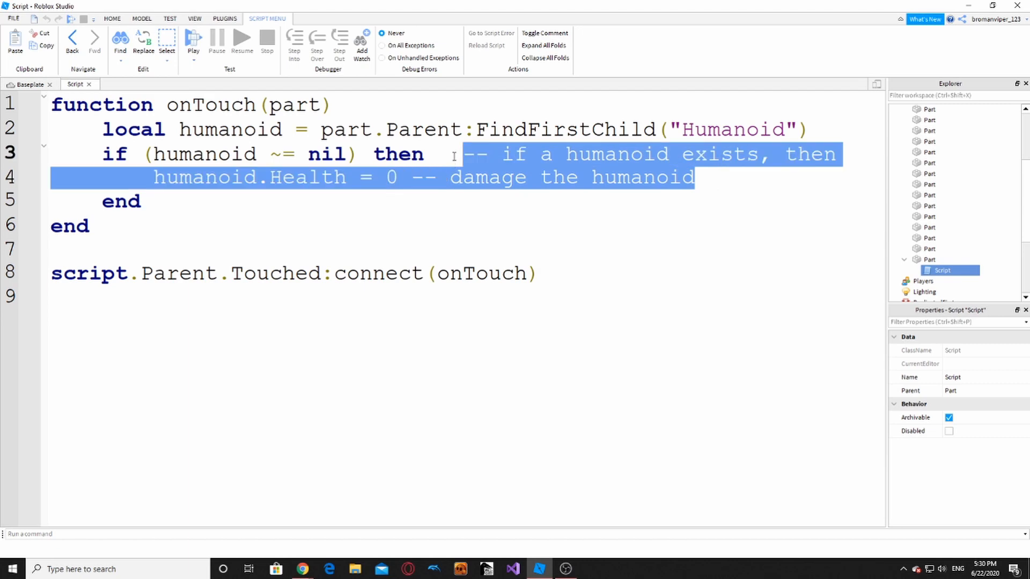
left_click(381, 196)
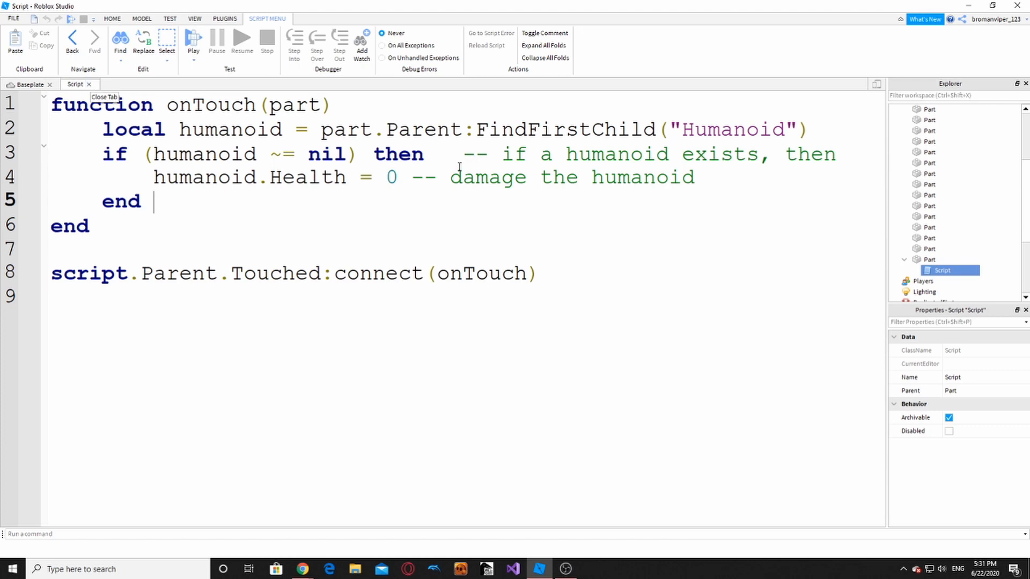
left_click(90, 84)
- Delete the burgundy block and move the red bar into its place on the walkway
left_click(427, 363)
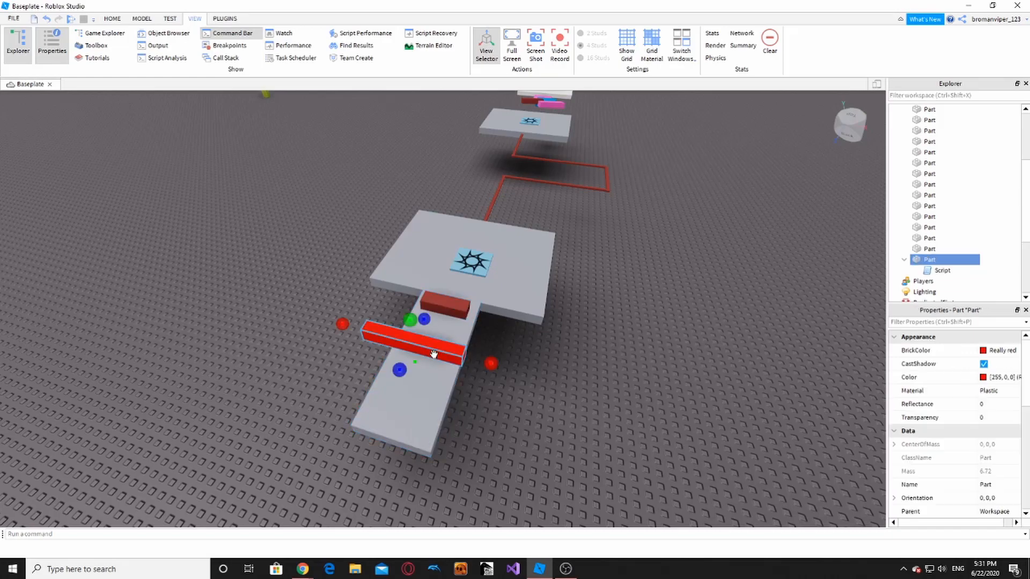
scroll(480, 337, "up", 5)
scroll(484, 267, "down", 2)
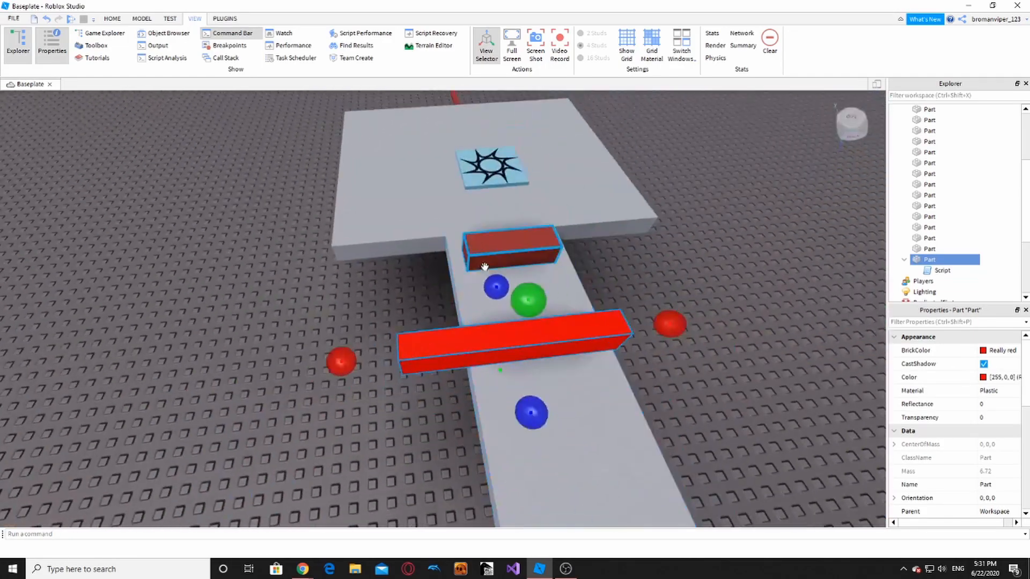
left_click(489, 262)
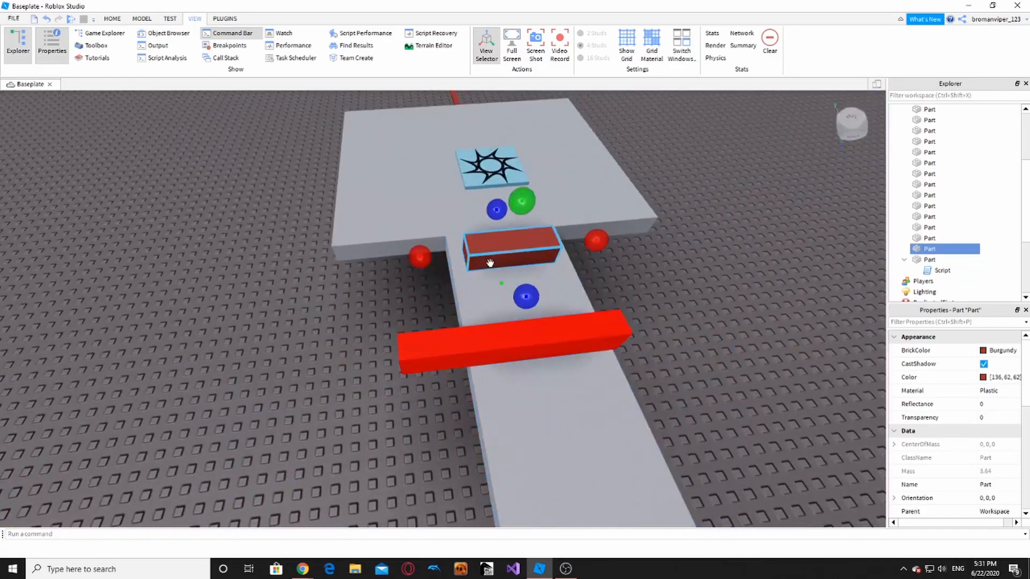
key("Delete")
left_click_drag(499, 339, 518, 237)
- Scale the red bar shorter so it fits across the narrow walkway
right_click_drag(518, 236, 526, 233)
scroll(416, 264, "up", 2)
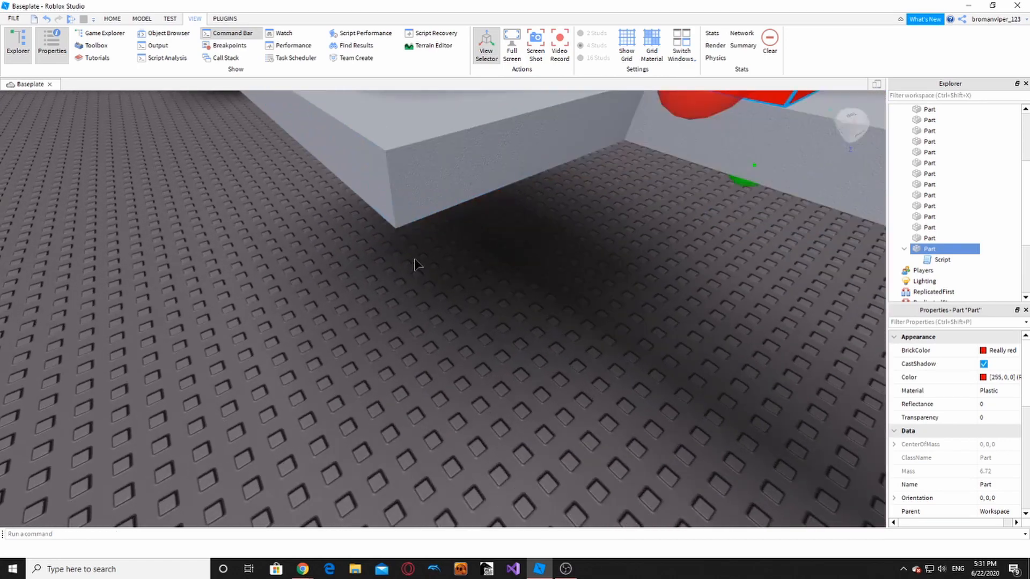
right_click_drag(416, 264, 414, 260)
scroll(415, 259, "up", 3)
scroll(413, 260, "down", 3)
left_click_drag(384, 254, 379, 257)
left_click(418, 309)
right_click_drag(420, 310, 423, 313)
left_click(459, 214)
scroll(472, 217, "down", 5)
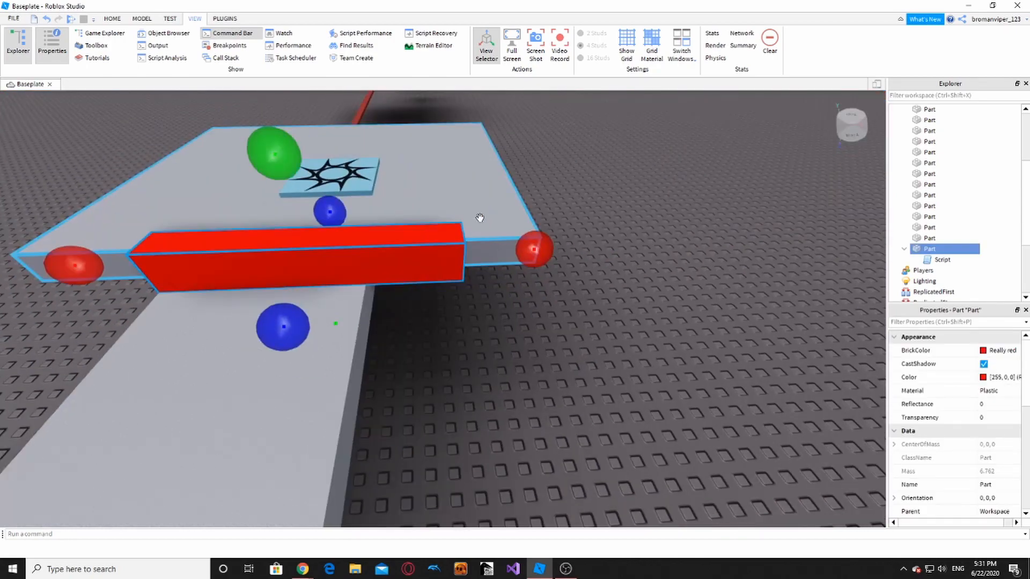
left_click_drag(525, 251, 430, 291)
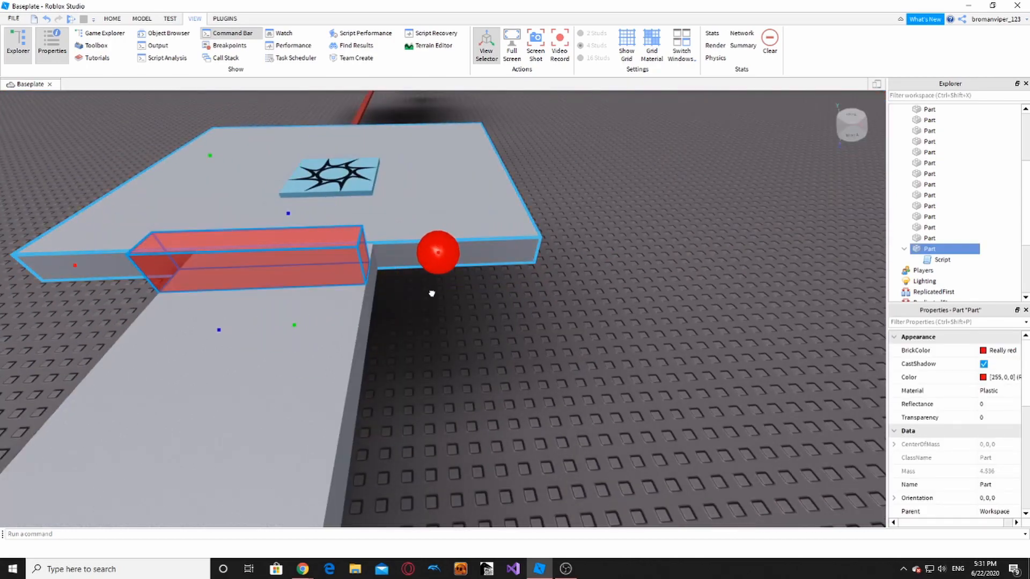
right_click_drag(431, 293, 425, 276)
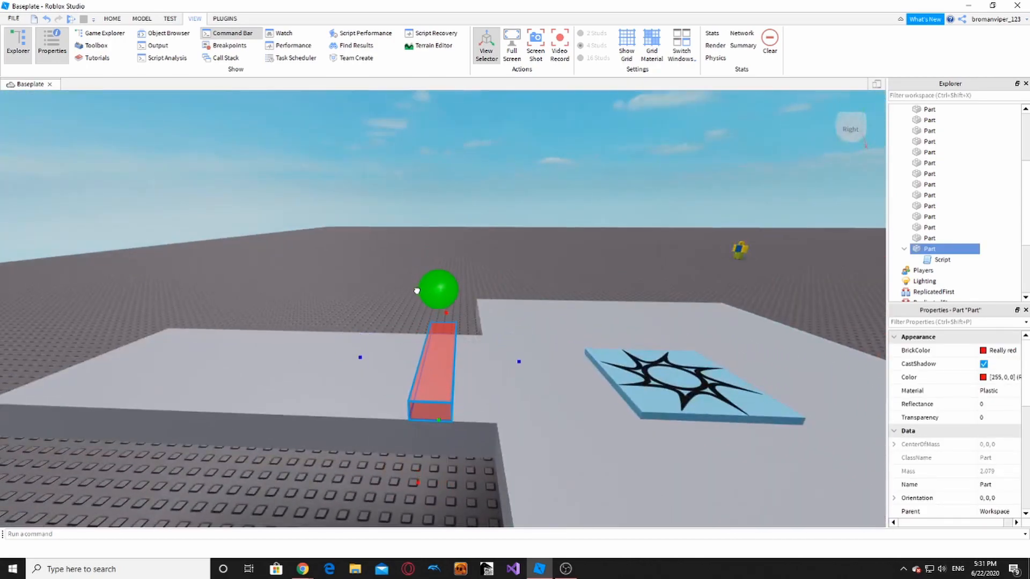
left_click_drag(417, 290, 437, 300)
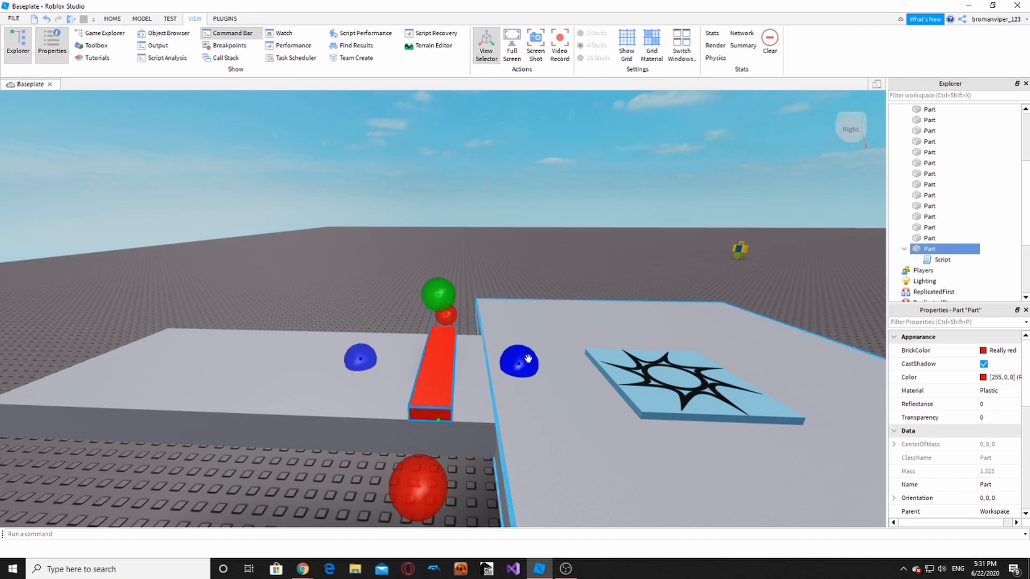
- Narrow the red bar into a thin strip, then switch from scaling to the Move tool
left_click_drag(528, 359, 519, 360, "ctrl")
scroll(422, 453, "down", 4)
left_click(399, 411)
scroll(407, 402, "up", 4)
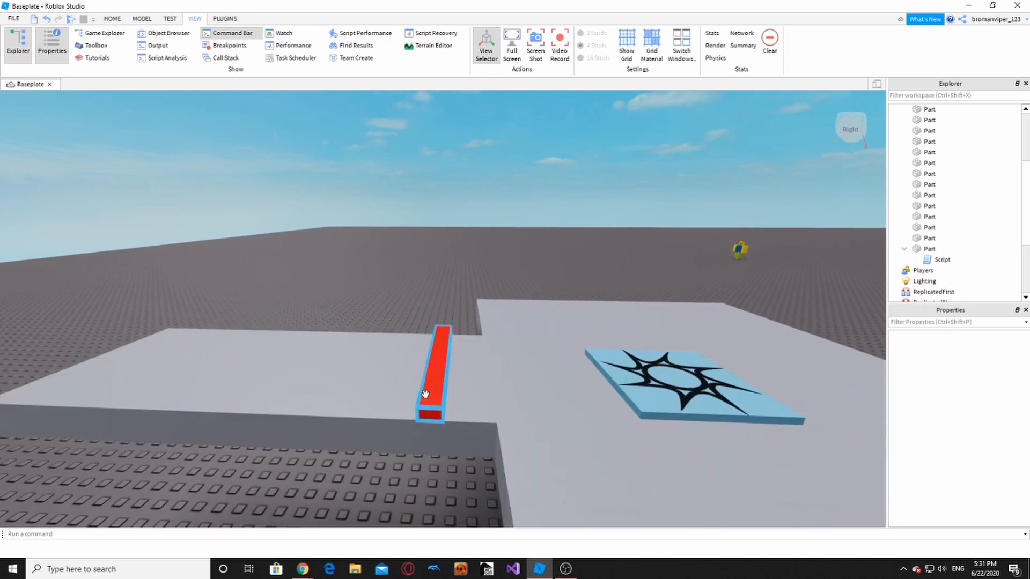
left_click(424, 394)
scroll(425, 395, "down", 4)
left_click(382, 423)
scroll(424, 375, "up", 3)
left_click(431, 363)
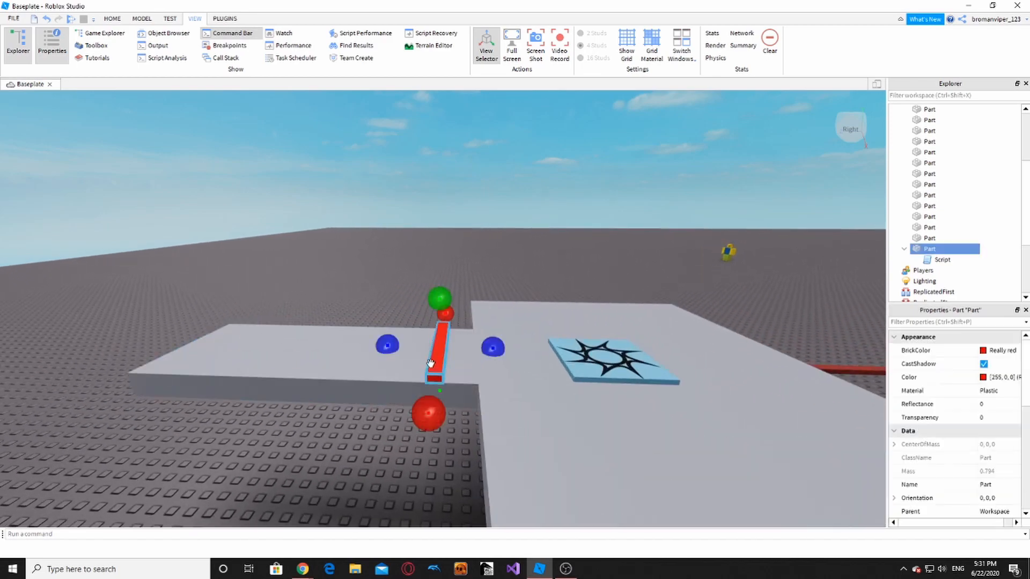
scroll(431, 363, "up", 2)
left_click(111, 19)
left_click(106, 43)
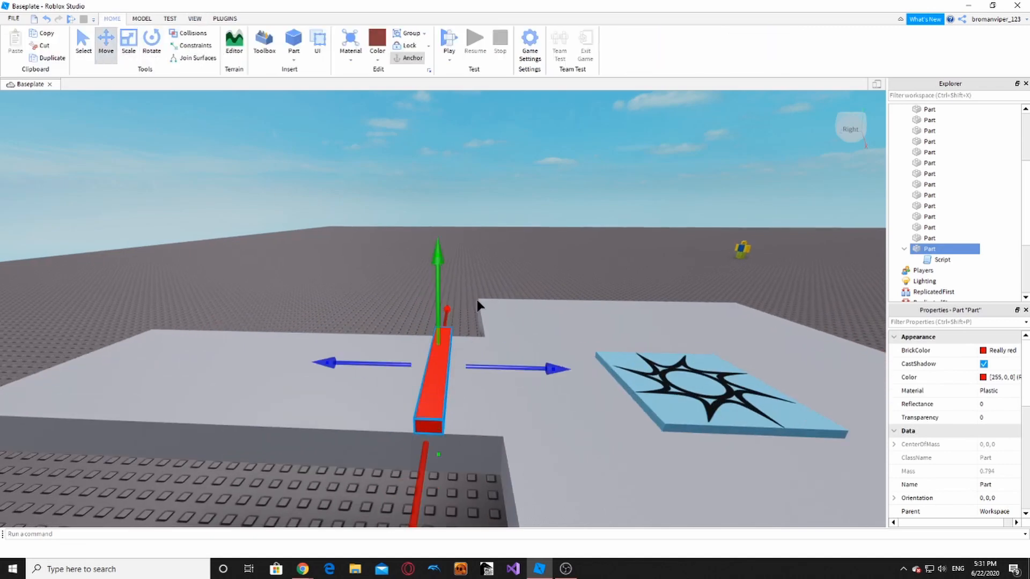
- Duplicate the red bar with Ctrl+D and spread the copies along the walkway
key("a")
left_click_drag(499, 370, 623, 381)
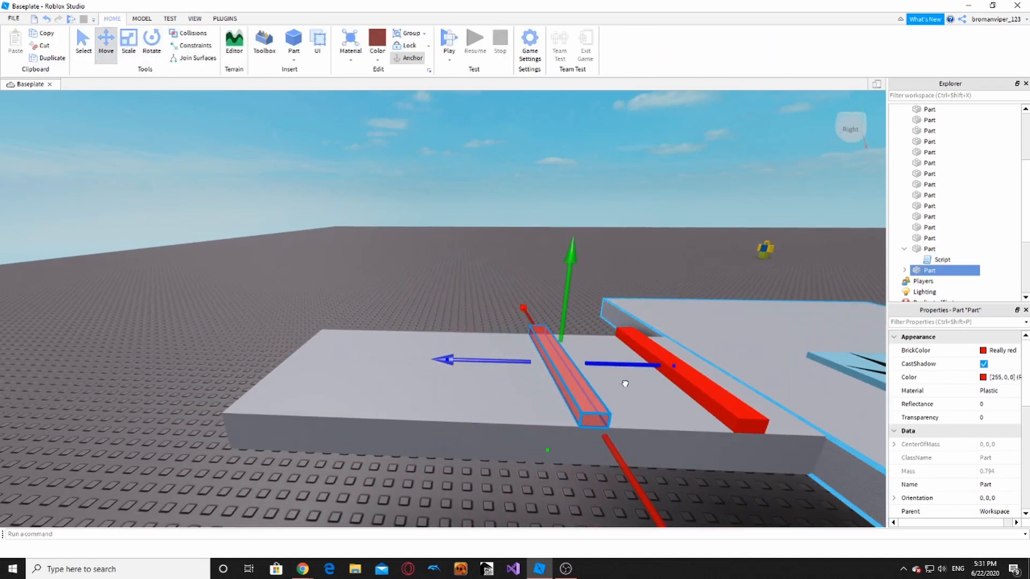
key("d")
key("ctrl+d")
key("a")
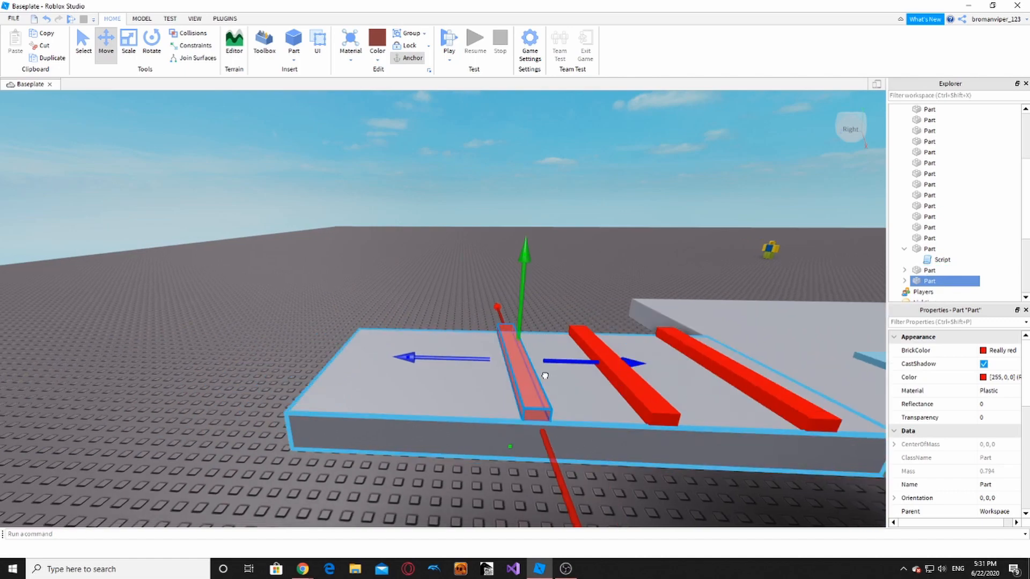
left_click(659, 391)
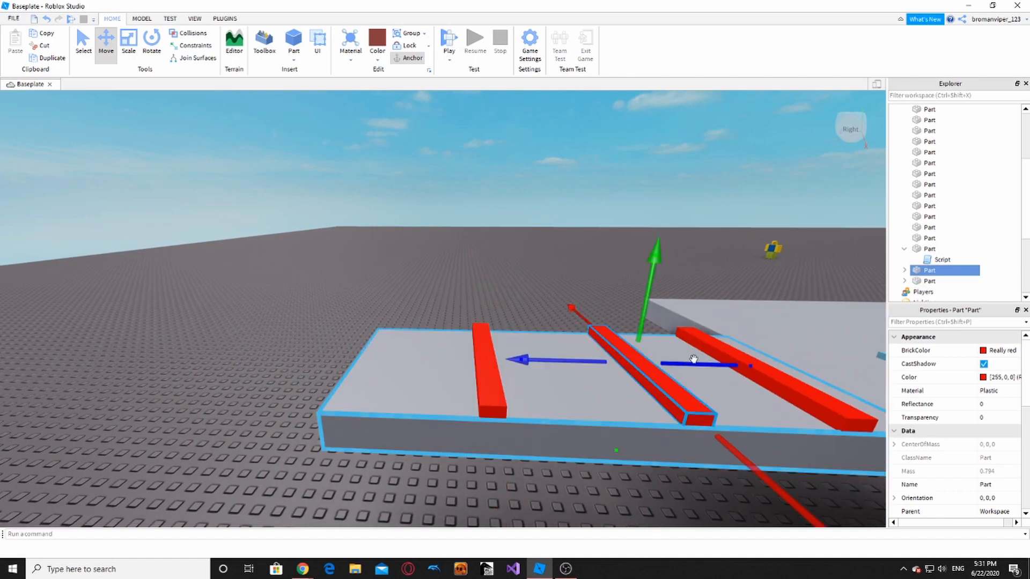
scroll(680, 366, "down", 4)
left_click(650, 443)
key("d")
scroll(521, 452, "up", 5)
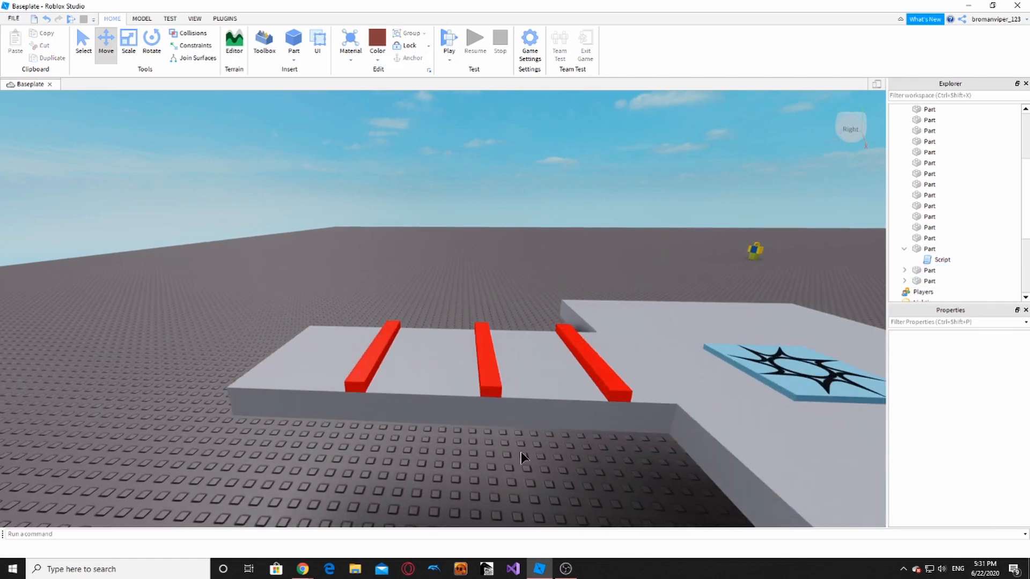
right_click_drag(522, 452, 523, 457)
scroll(524, 457, "down", 4)
scroll(530, 457, "up", 2)
scroll(528, 453, "down", 2)
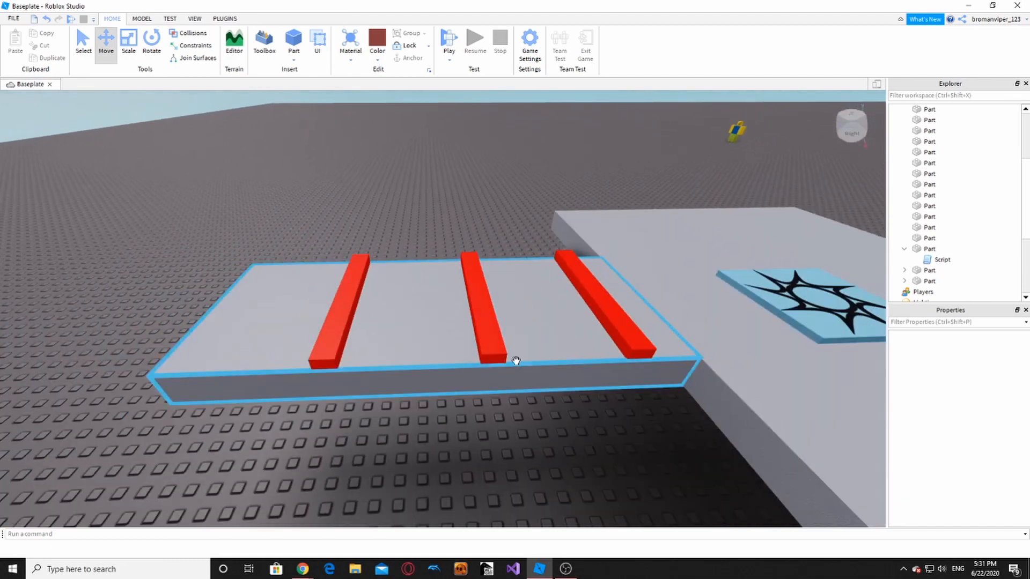
left_click(486, 328)
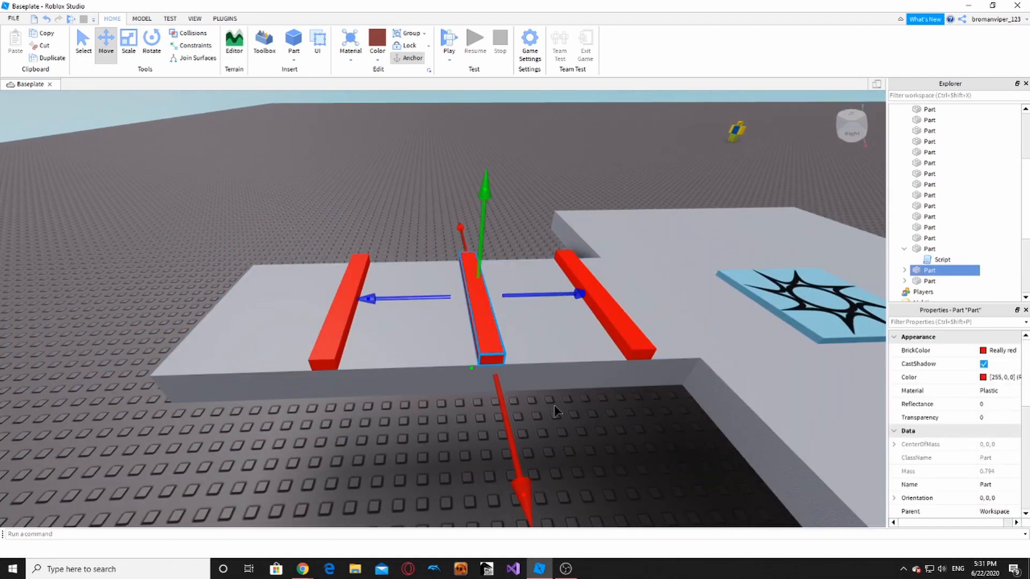
left_click(571, 448)
- Copy the left red bar out to the walkway's edge, completing four laser strips
left_click(395, 340)
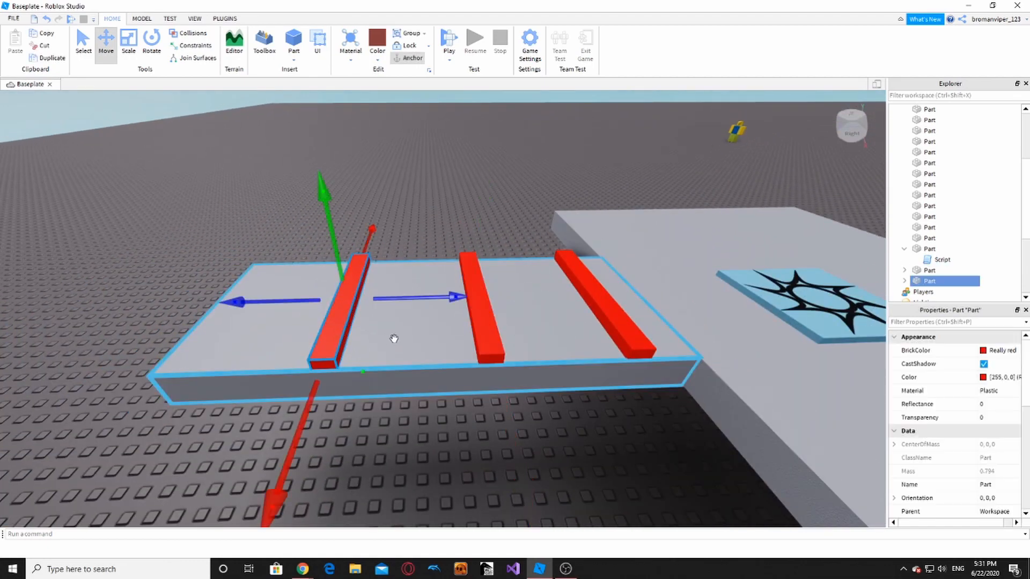
key("ctrl+d")
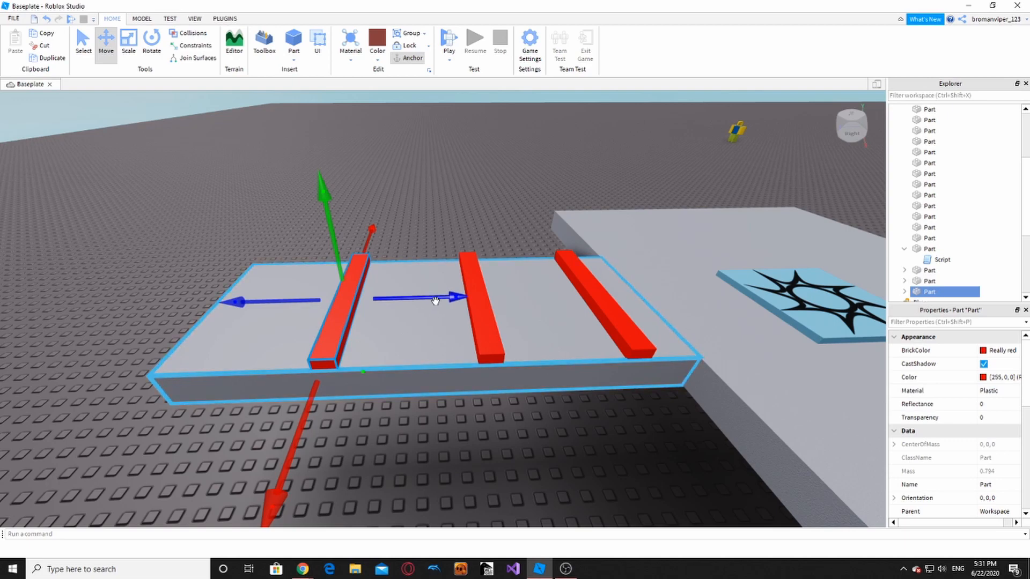
left_click_drag(437, 299, 338, 395)
left_click(473, 416)
scroll(580, 365, "down", 4)
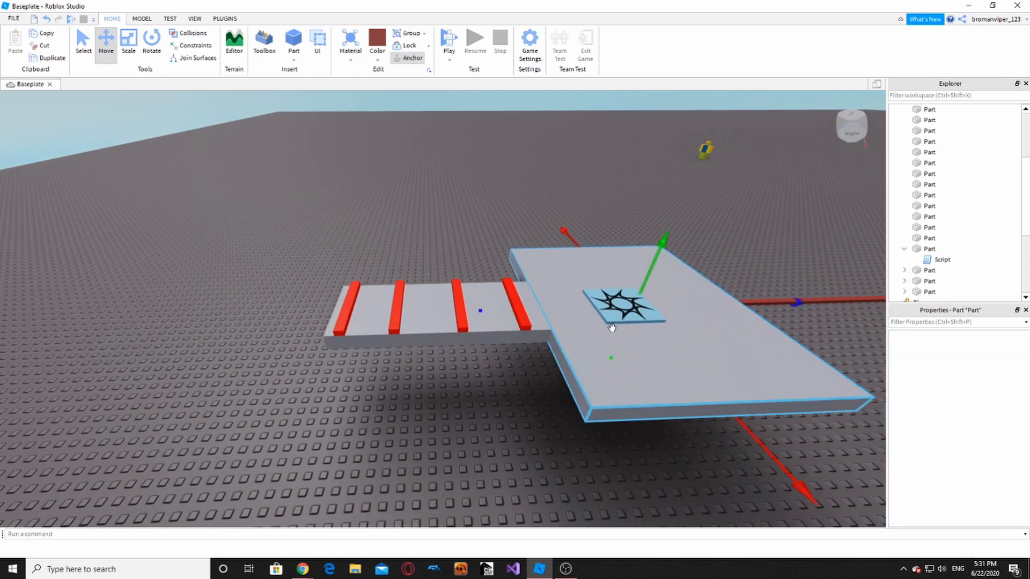
- Duplicate the checkpoint platform and tile and place the copy at the walkway's far end
left_click(617, 314, "ctrl")
key("ctrl+d")
key("a")
left_click_drag(797, 301, 525, 365)
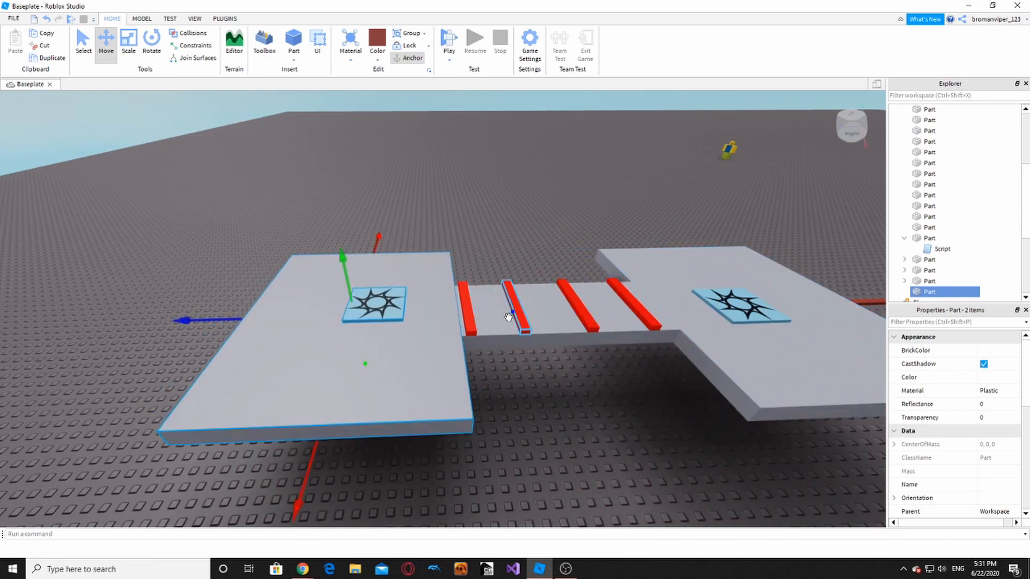
left_click(568, 438)
- Pull the view back to show the whole obby and start a playtest
key("s")
key("d")
right_click_drag(494, 354, 503, 352)
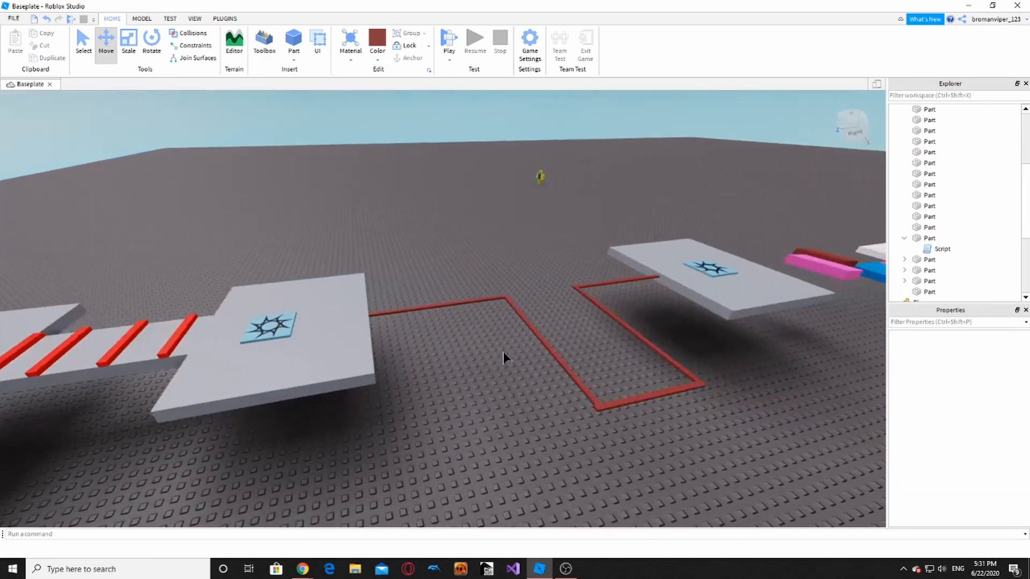
key("s")
left_click(449, 41)
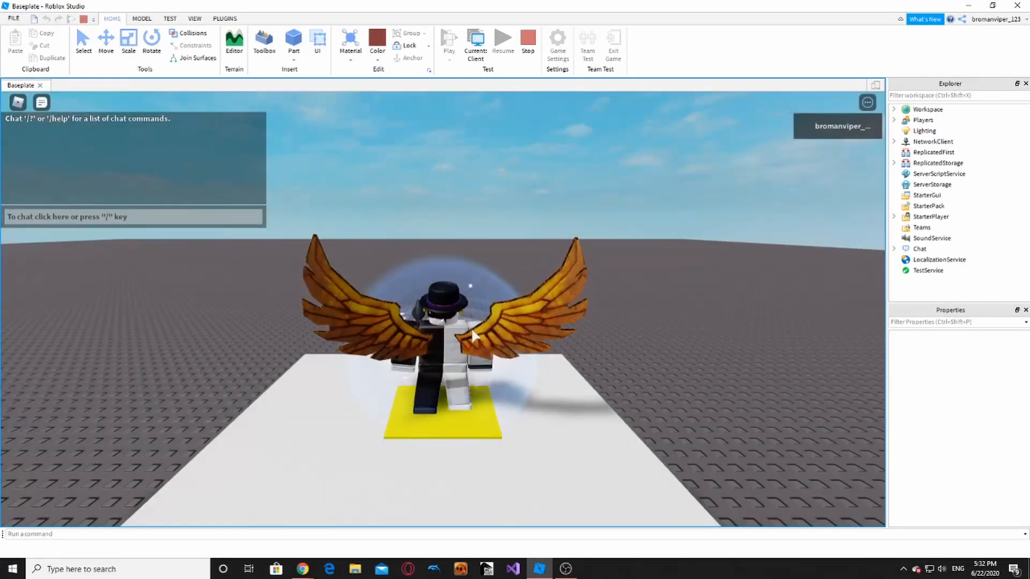
- Walk and jump the avatar past the spawn pad along the path onto the checkpoint platform
right_click_drag(478, 328, 479, 327)
key("w")
key("w")
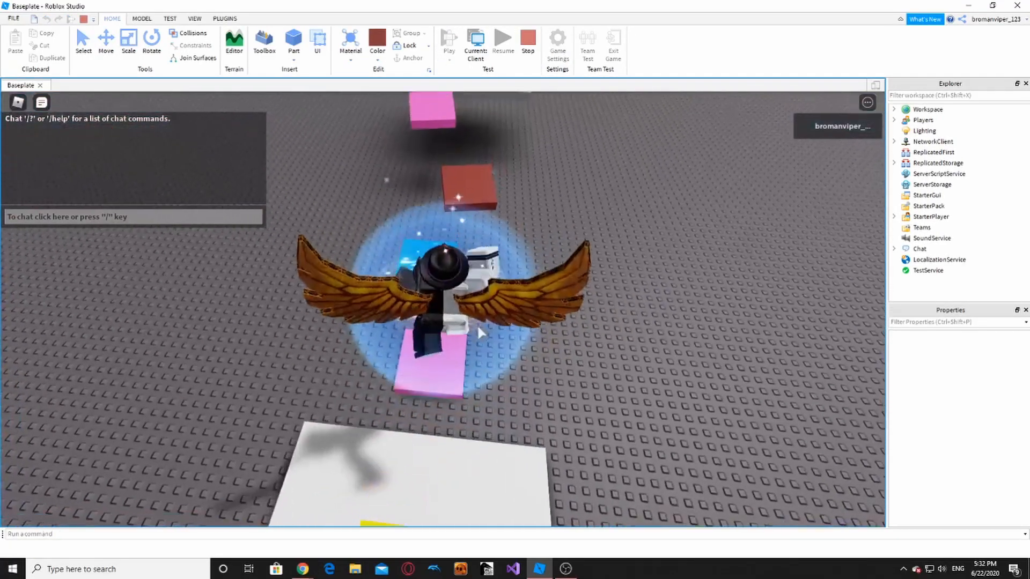
key("w")
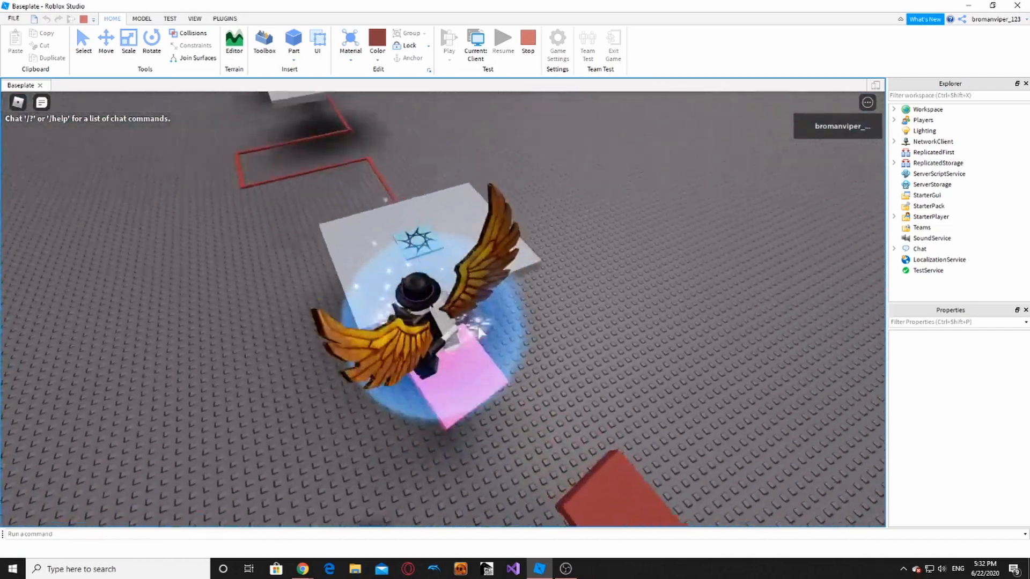
right_click_drag(382, 324, 382, 323)
key("w")
key("space")
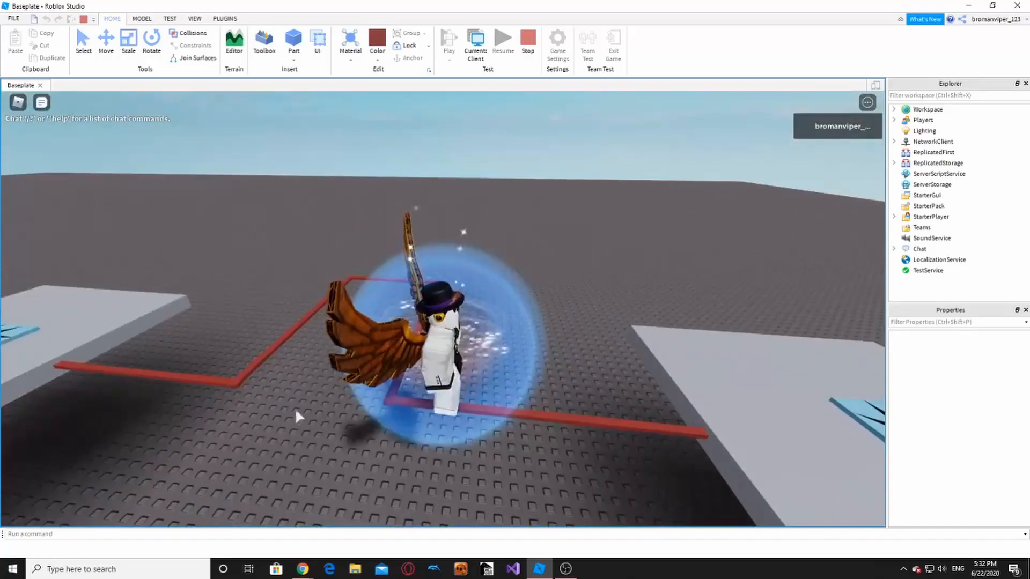
right_click_drag(362, 407, 363, 407)
key("w")
key("w")
key("space")
key("w")
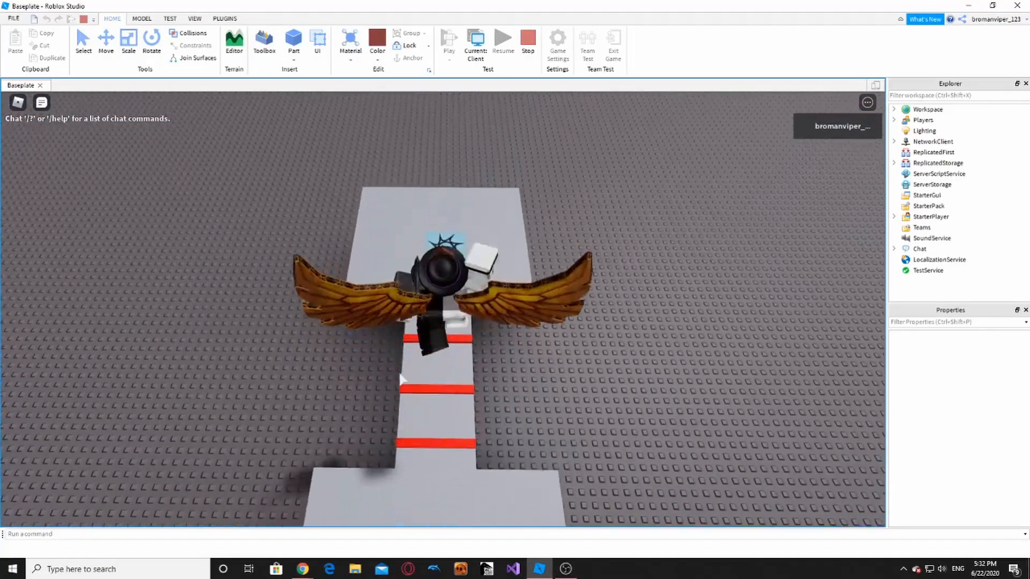
key("w")
key("space")
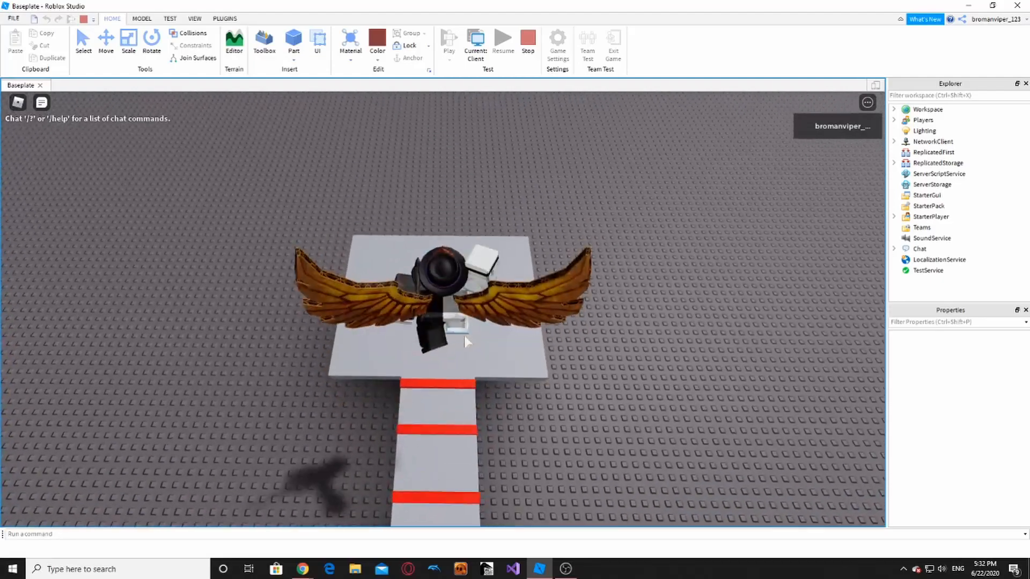
- Step the avatar onto the red bars to confirm they kill, then stop the playtest
right_click_drag(466, 342, 472, 325)
key("d")
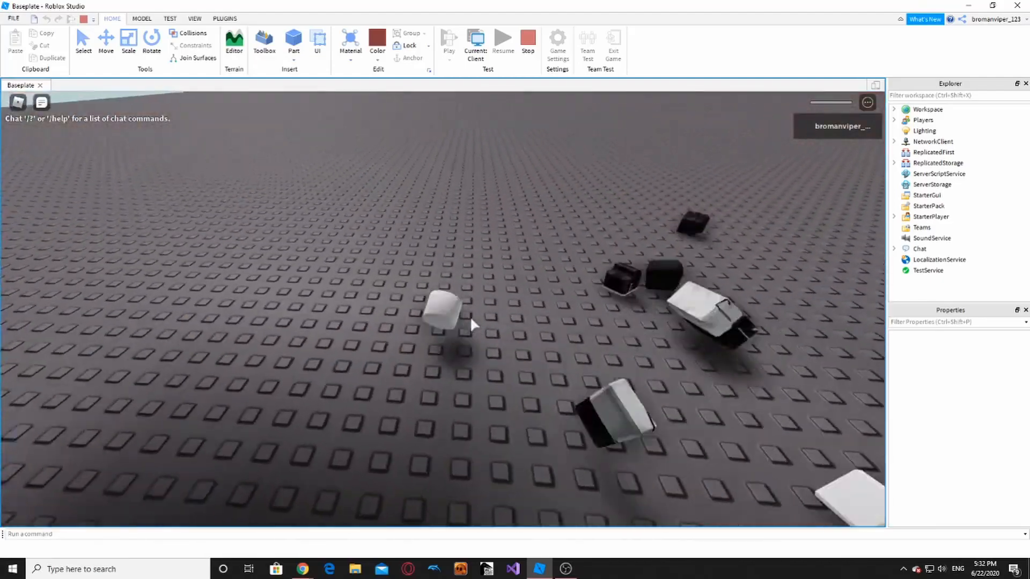
left_click(528, 42)
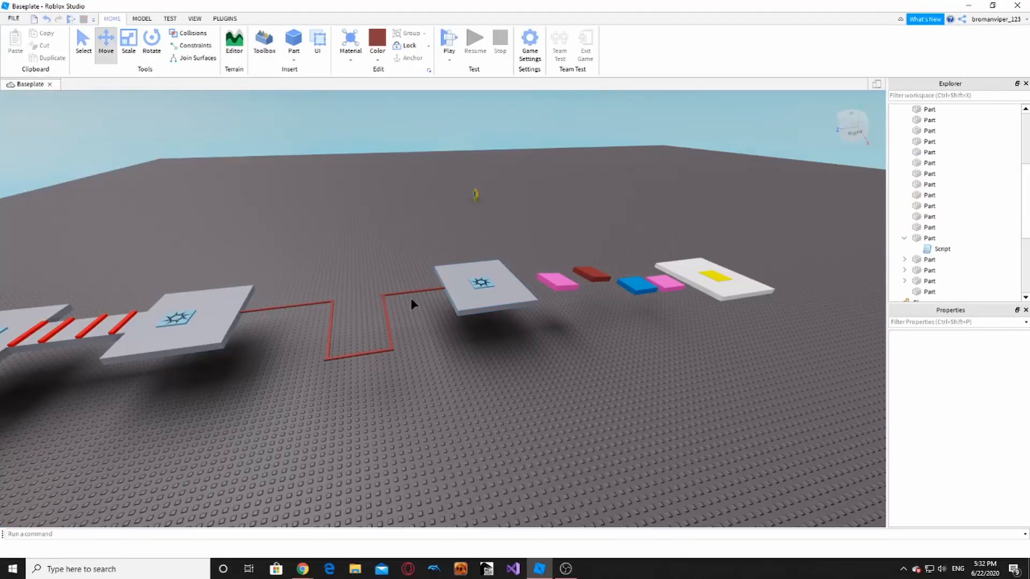
- Delete the Baseplate from the Explorer and launch a new playtest of the floating obby
right_click_drag(807, 238, 770, 267)
key("s")
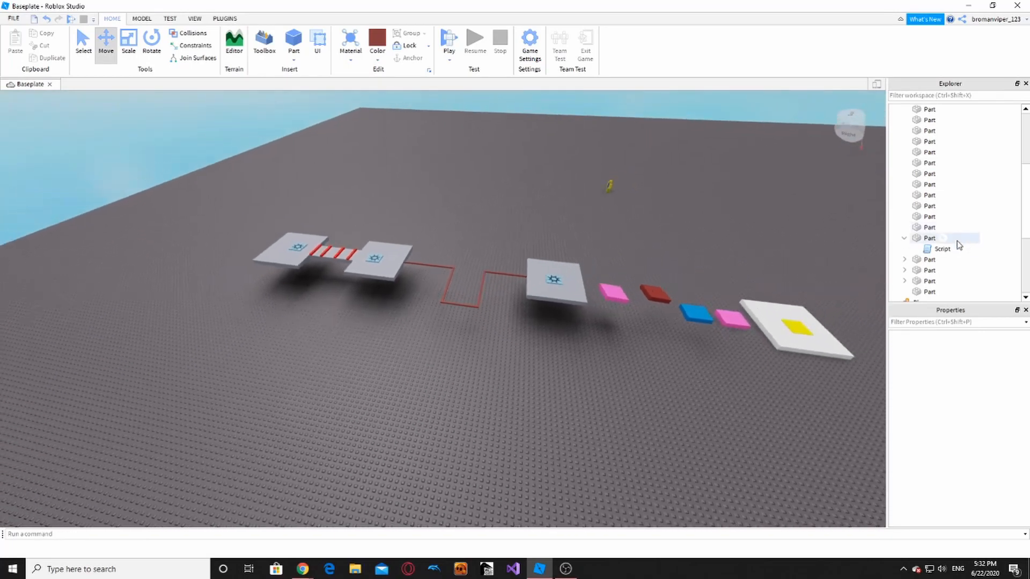
left_click(936, 163)
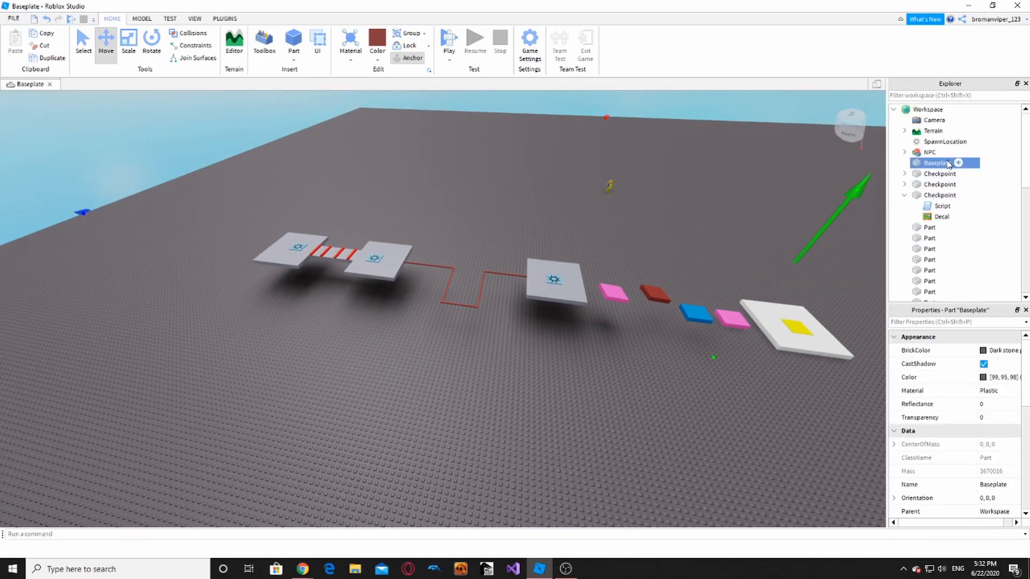
key("Delete")
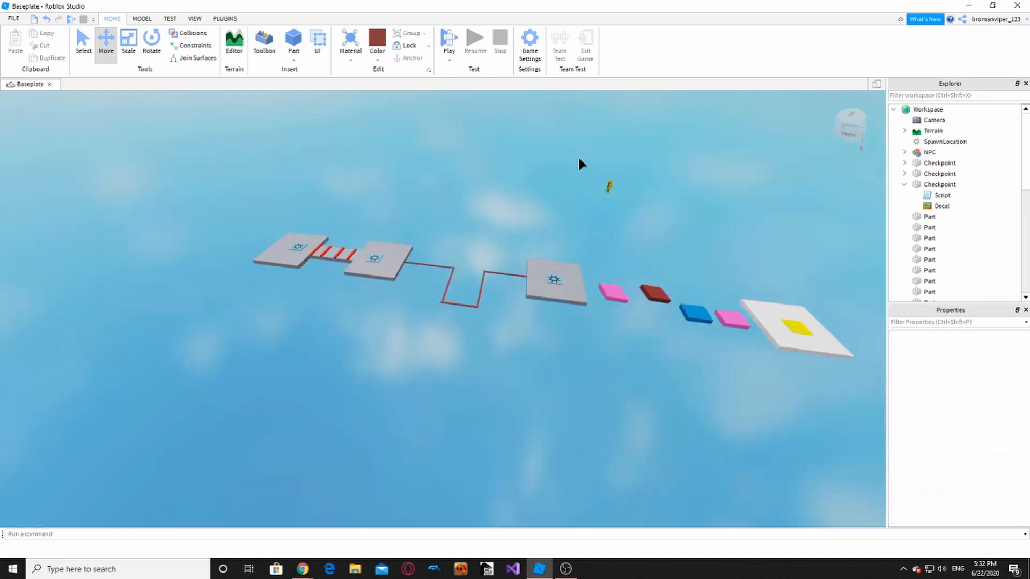
key("d")
right_click_drag(667, 237, 703, 239)
left_click(449, 41)
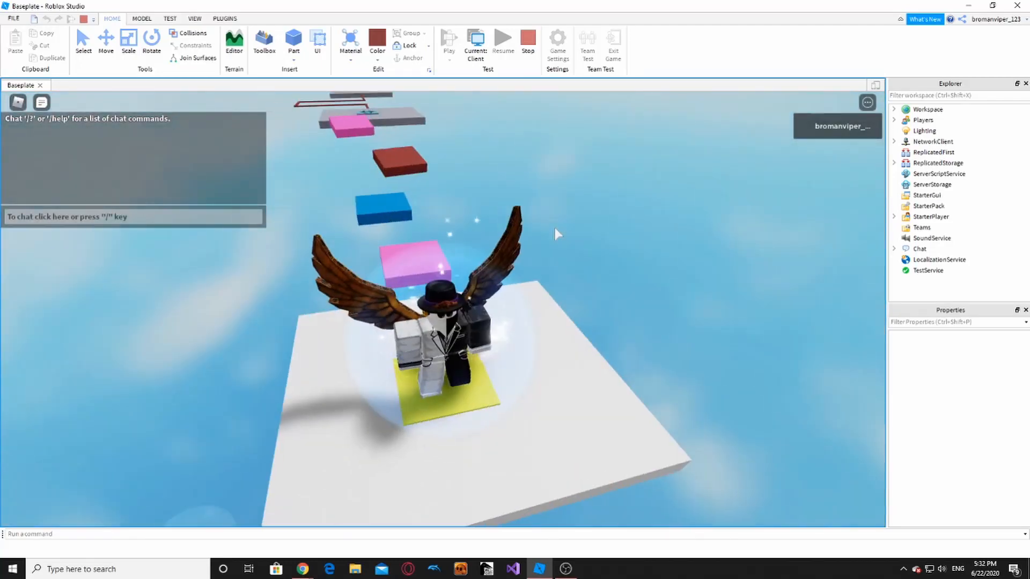
- Jump off the spawn platform toward the first pink pad, falling and respawning
key("w")
key("space")
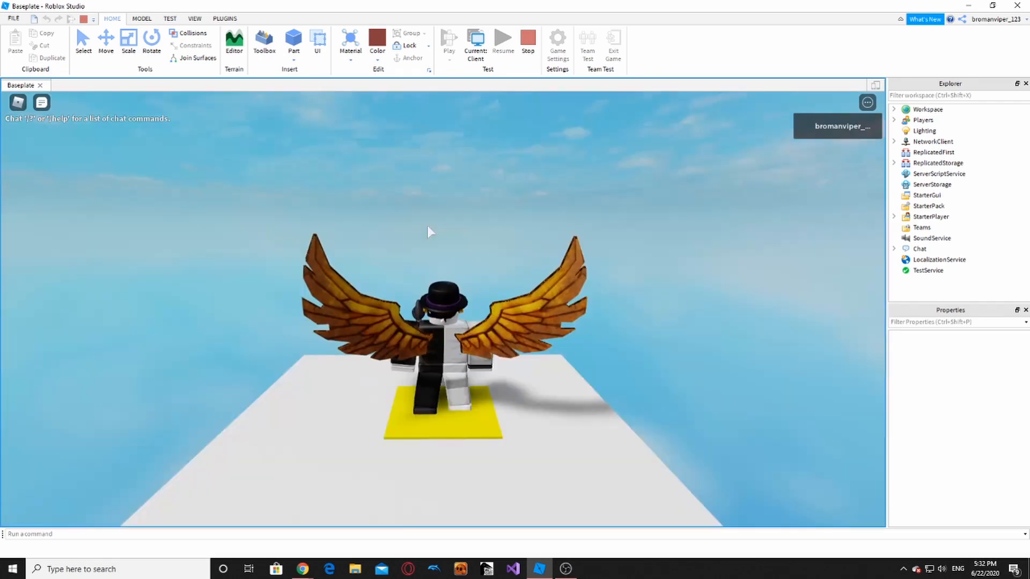
right_click_drag(428, 226, 474, 302)
- Run across the blue, red and pink pads to the grey checkpoint, then over the red bars
key("w")
key("space")
key("w")
key("space")
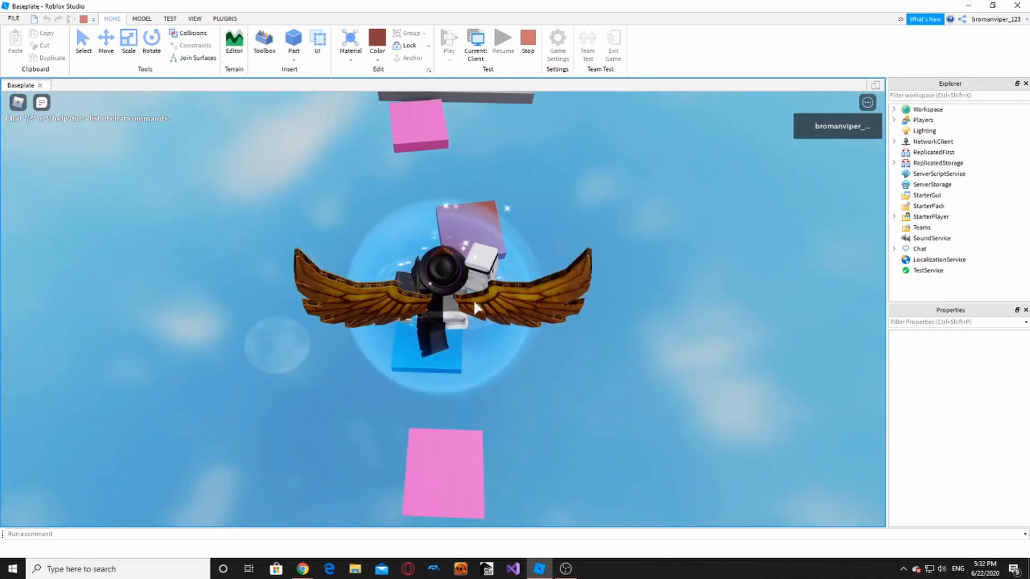
key("w")
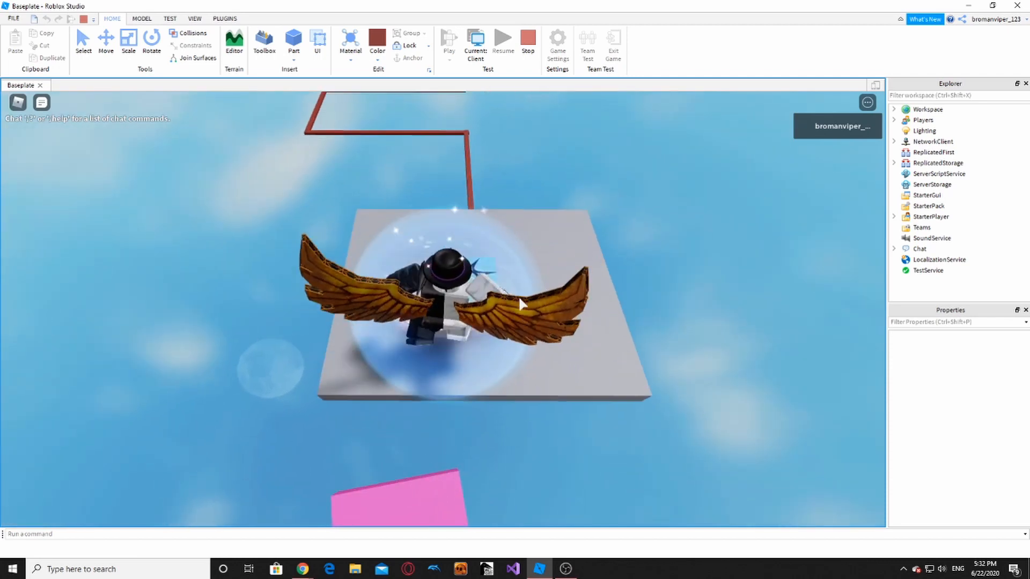
key("w")
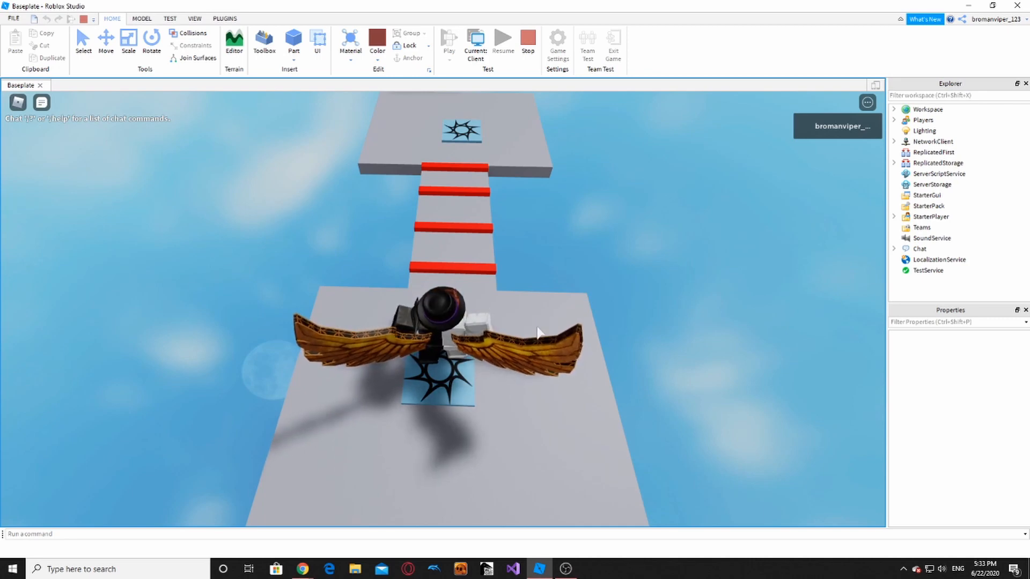
key("w")
key("space")
key("w")
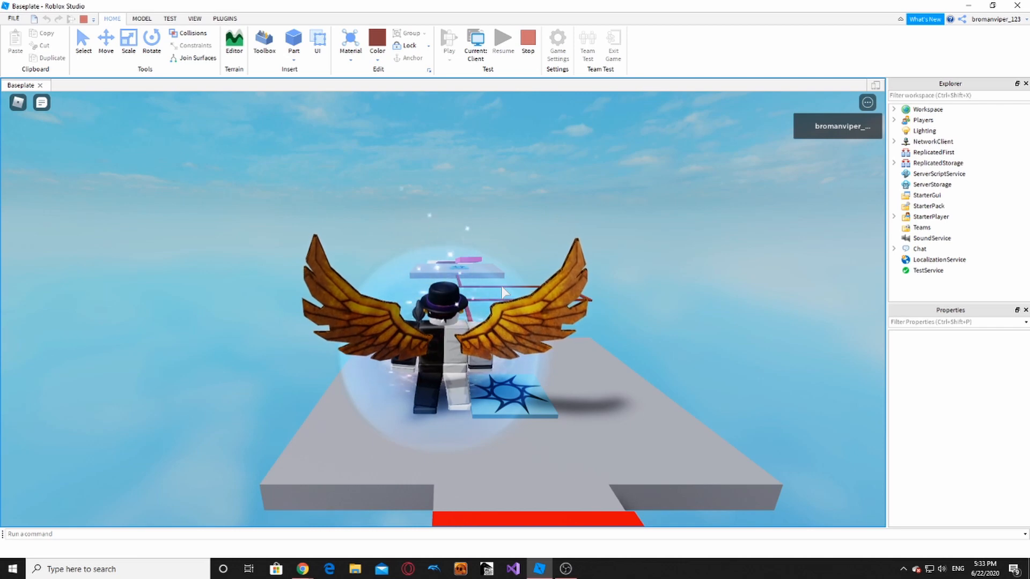
- Run the avatar onto the red-striped bridge to test the kill bars
right_click_drag(518, 291, 355, 365)
right_click_drag(468, 325, 454, 322)
key("w")
key("space")
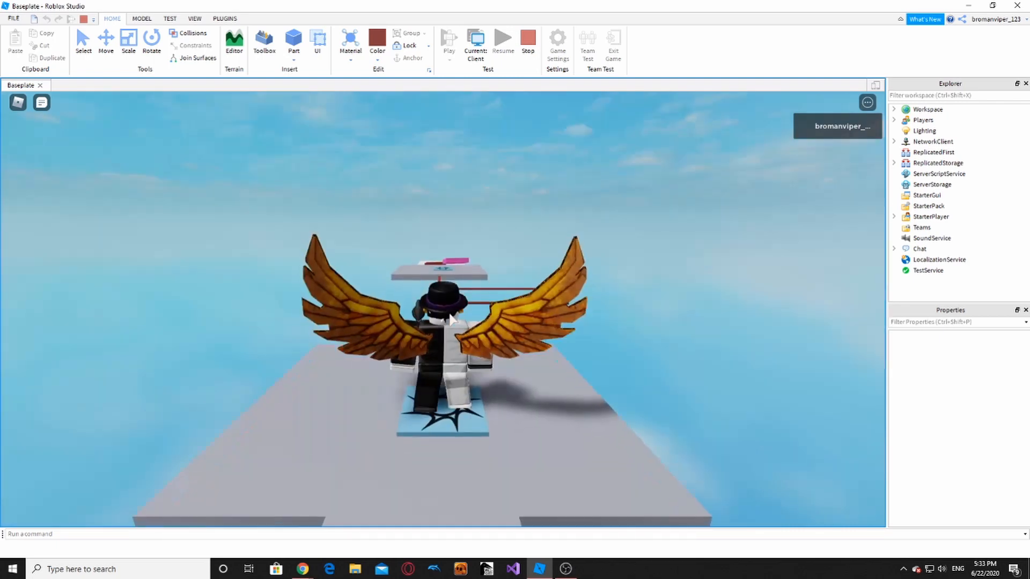
- Walk the avatar off the platform edge into the sky and respawn on the checkpoint pad
right_click_drag(449, 320, 446, 311)
mouse_move(452, 236)
right_mouse_down()
mouse_move(530, 235)
mouse_move(534, 266)
right_mouse_up()
key("s")
key("s")
key("d")
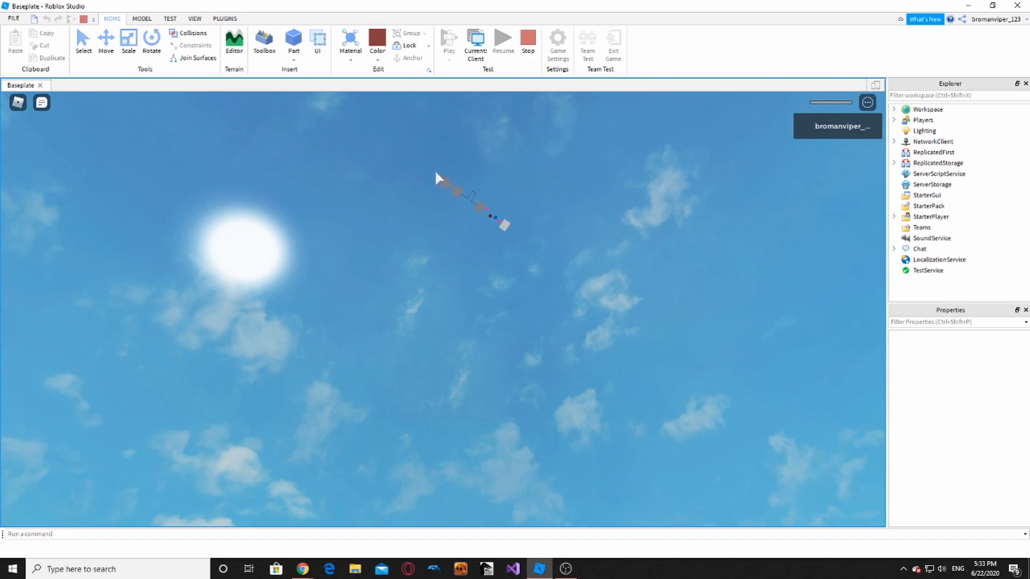
right_click_drag(468, 412, 468, 412)
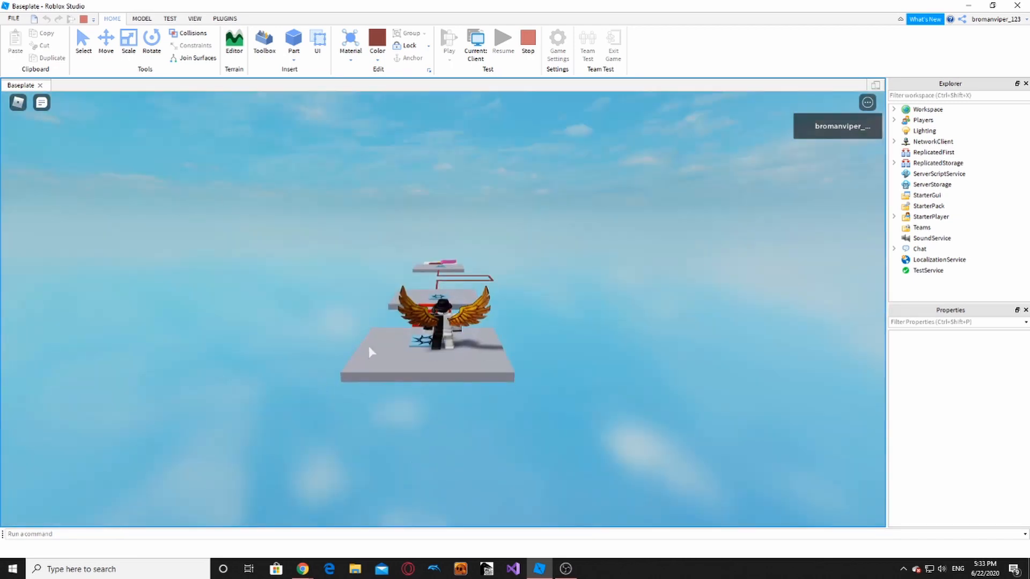
right_click_drag(402, 322, 432, 291)
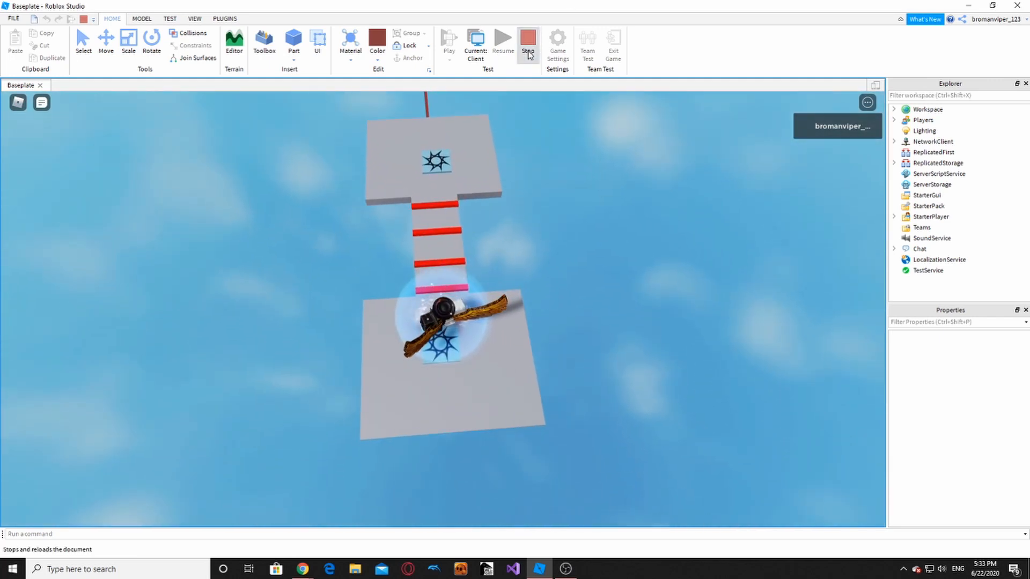
- Stop the playtest and select the first red bar beneath the platforms
left_click(529, 54)
right_click_drag(349, 387, 349, 387)
scroll(339, 234, "up", 3)
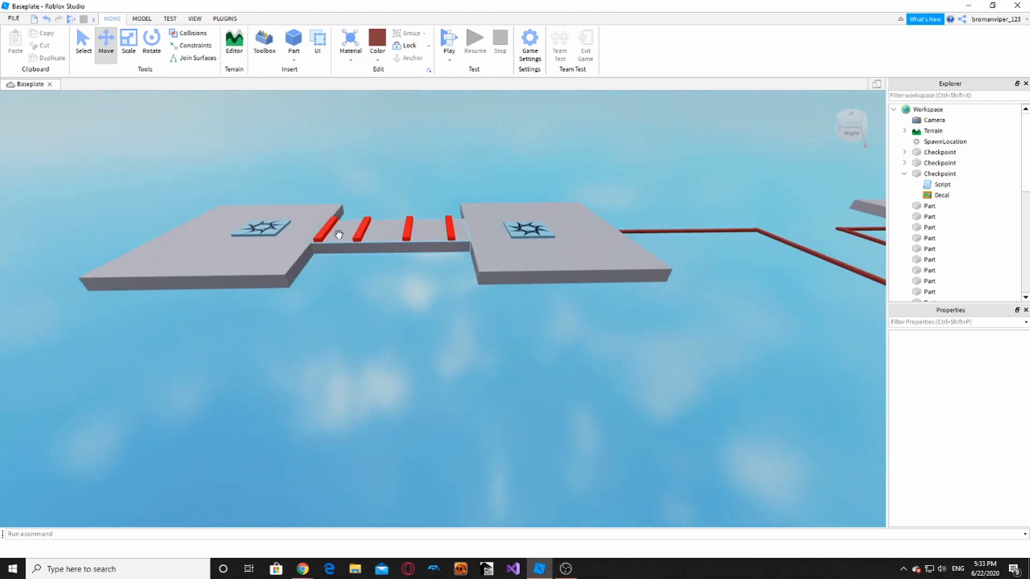
left_click(329, 230)
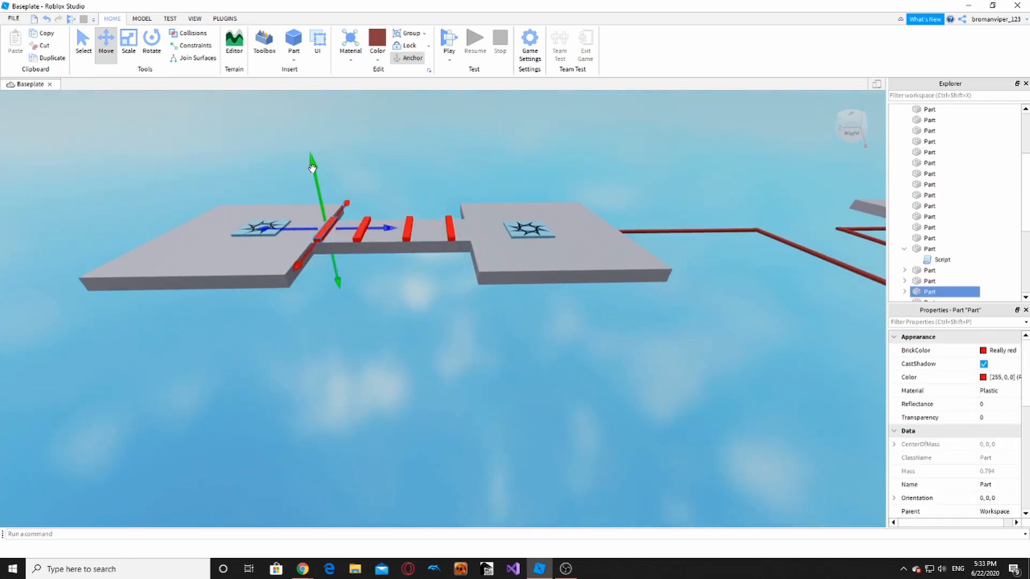
scroll(354, 304, "down", 3)
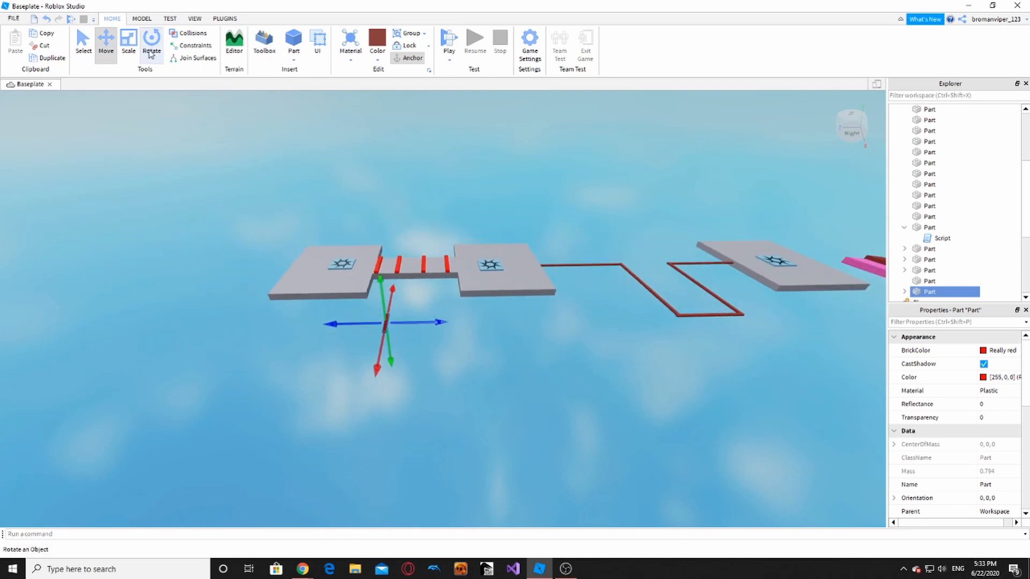
right_click_drag(364, 315, 358, 325)
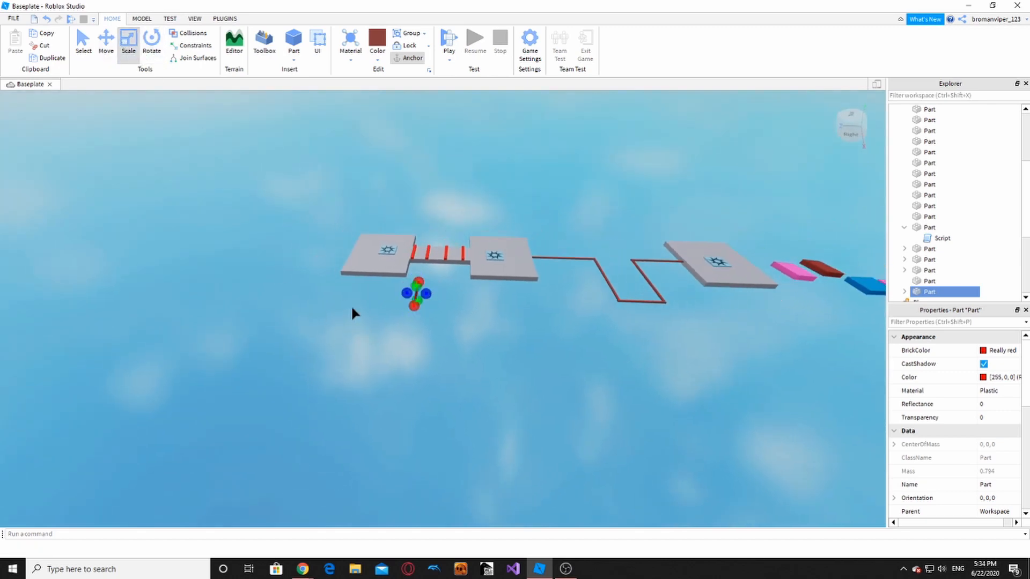
- Stretch the red part far left and past the last platform into a broad flat plane
key("ctrl+s")
type("s")
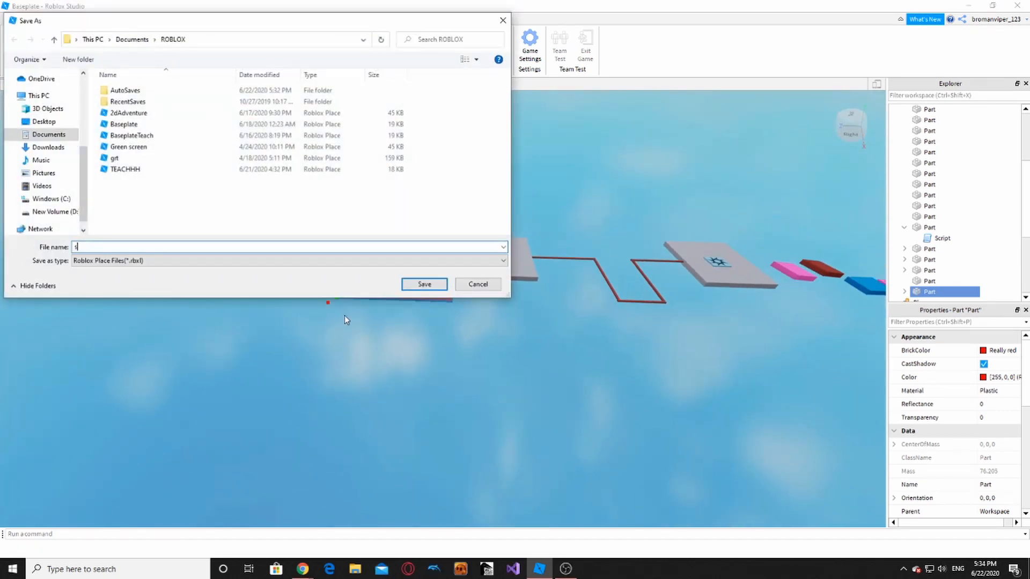
left_click(499, 21)
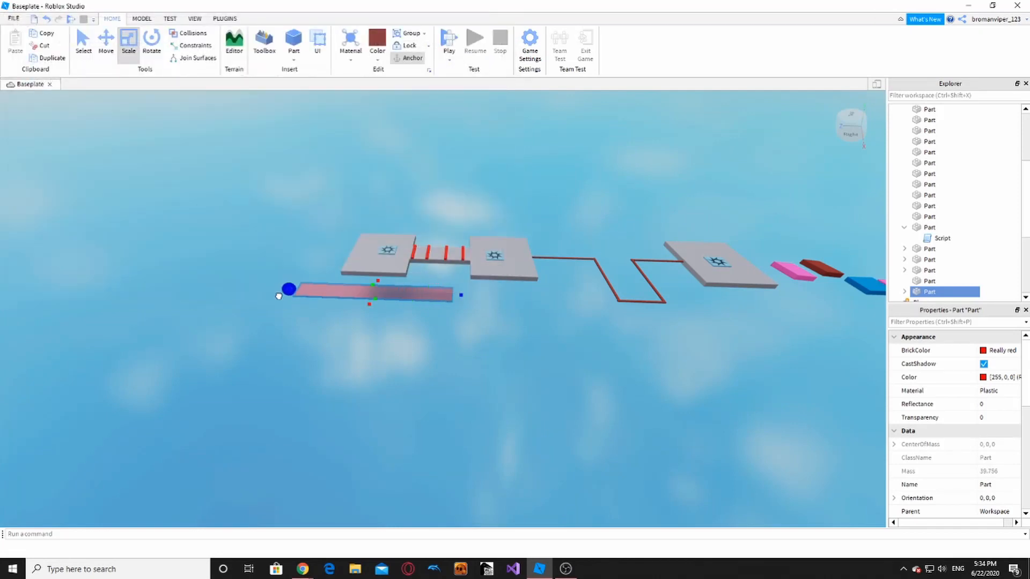
key("s")
left_click_drag(279, 296, 58, 271)
right_click_drag(178, 278, 178, 284)
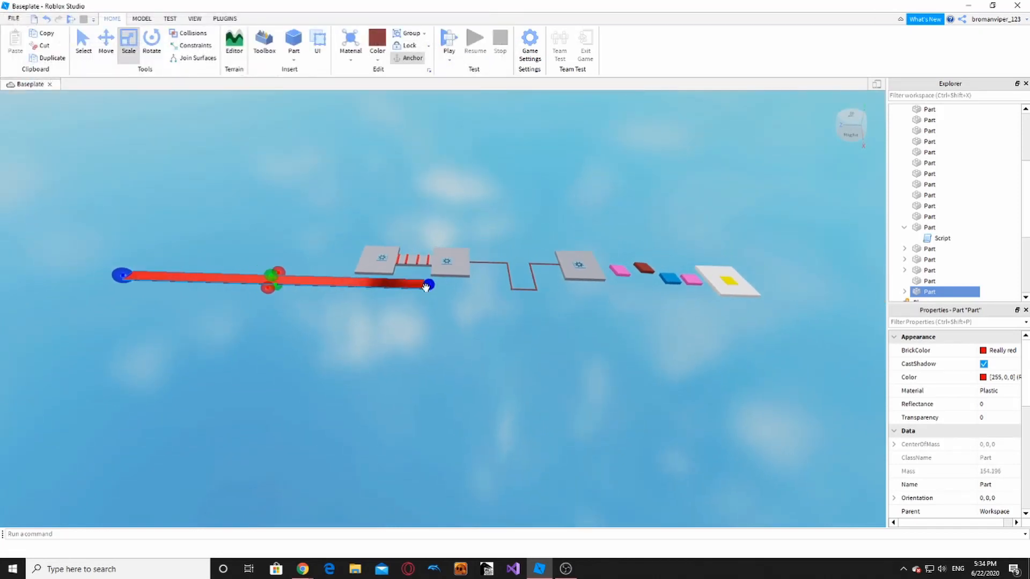
left_click_drag(426, 287, 603, 331)
key("s")
right_click_drag(605, 301, 602, 331)
left_click_drag(603, 331, 705, 200)
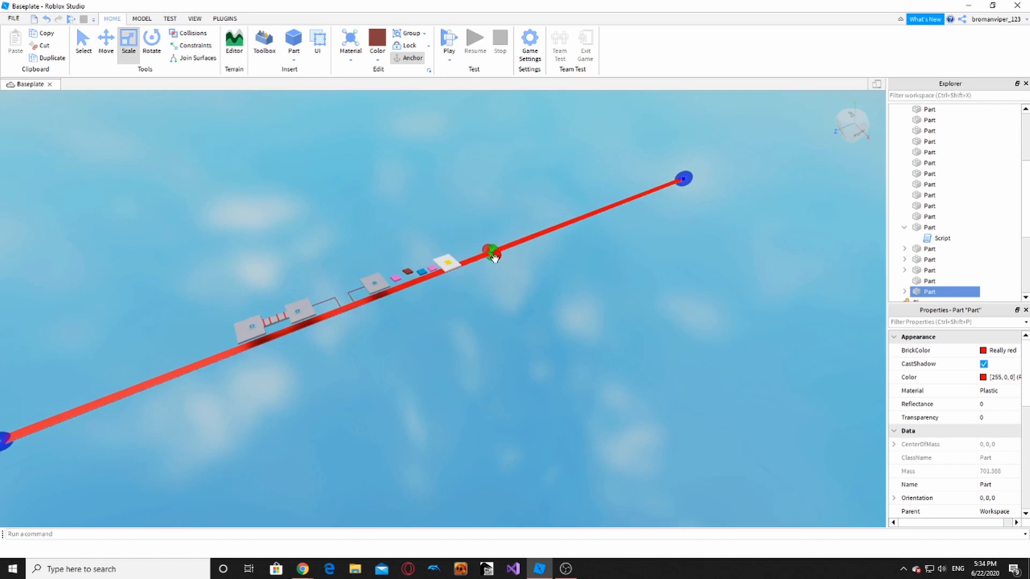
left_click_drag(495, 258, 664, 423)
- Widen the red plane evenly on both sides so it spans beneath the whole course
key("ctrl+s")
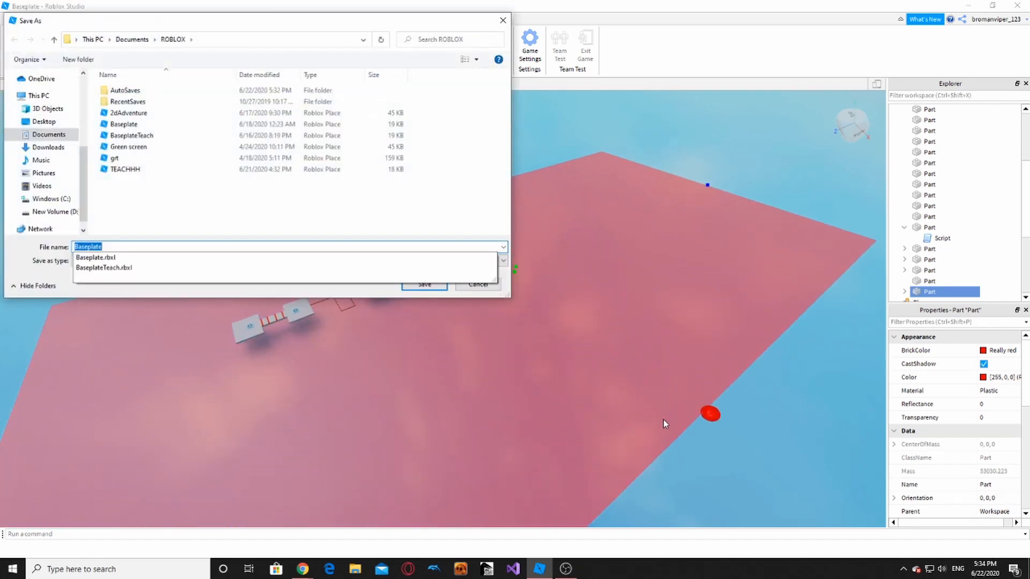
left_click(502, 20)
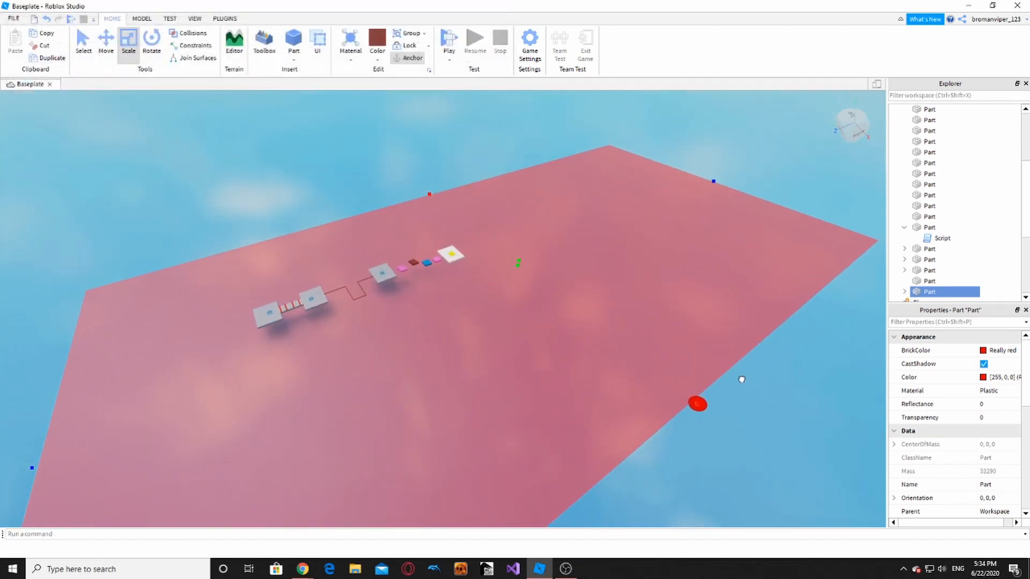
left_click(739, 379)
right_click_drag(738, 380, 739, 384)
key("s")
left_click_drag(573, 303, 854, 456, "ctrl")
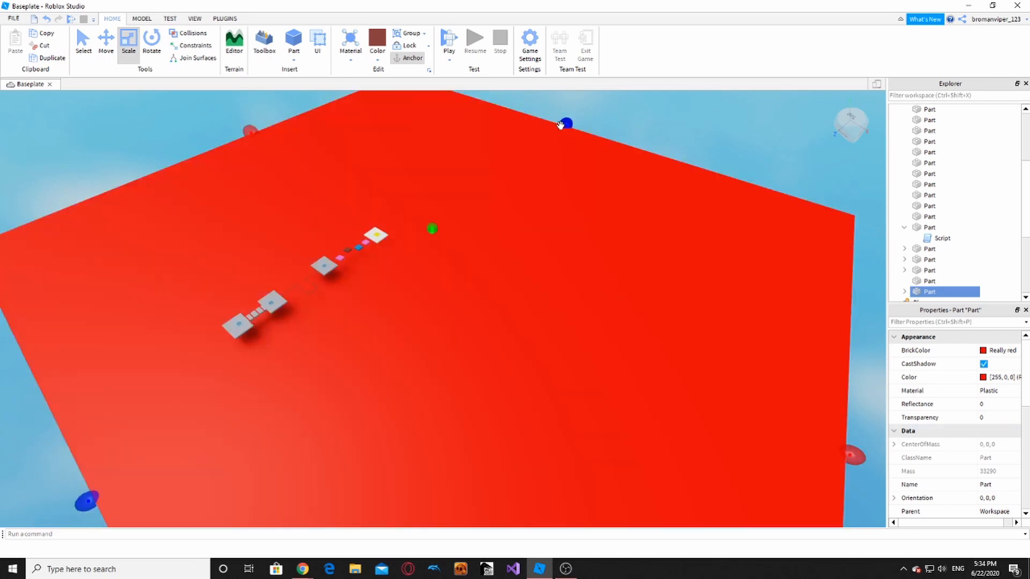
left_click_drag(560, 125, 642, 89, "ctrl")
right_click_drag(472, 246, 472, 246)
key("w")
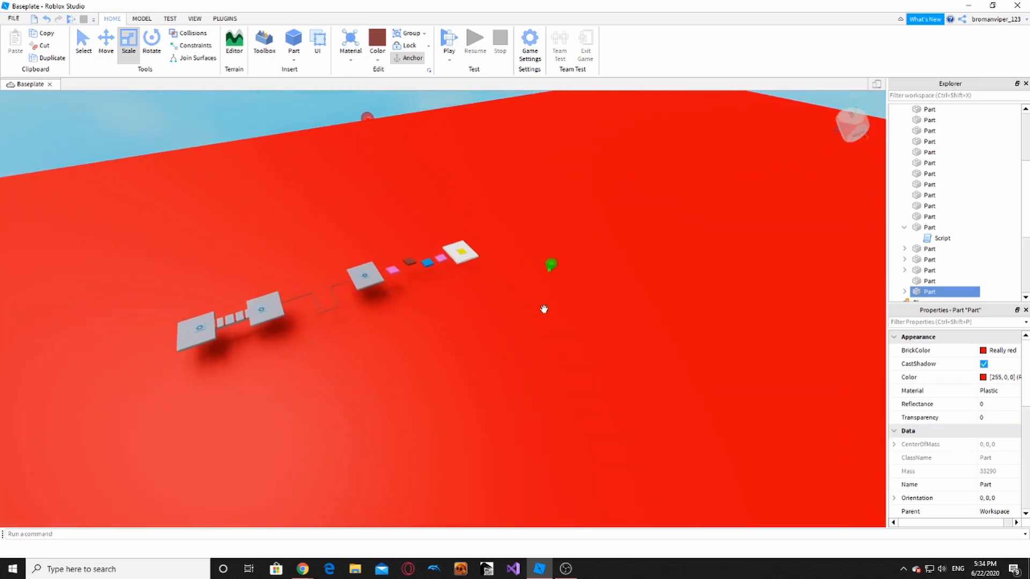
key("w")
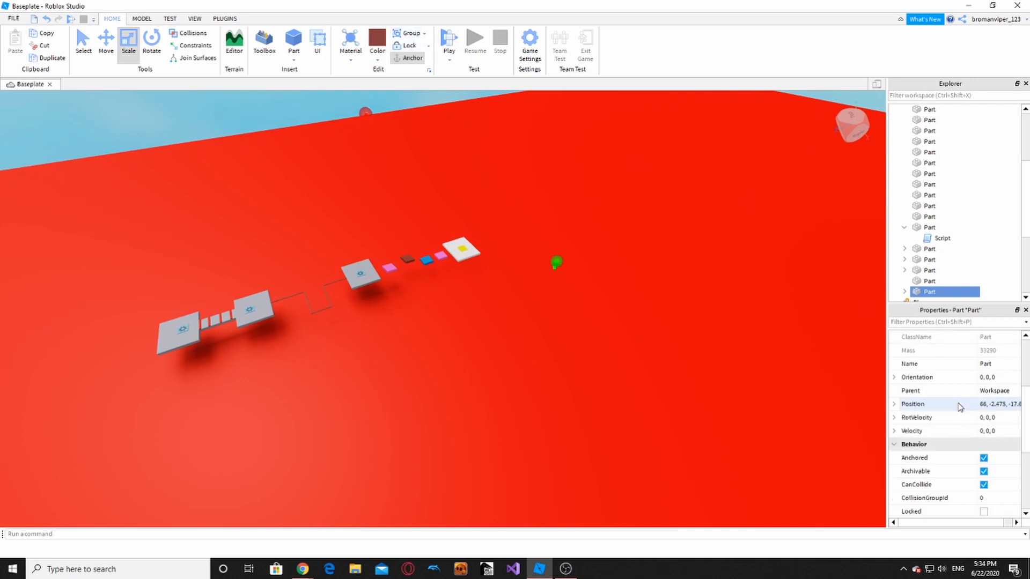
scroll(972, 400, "down", 1)
key("w")
- Set the floor part's Transparency to 1 and confirm the invisible floor remains
right_click_drag(658, 389, 401, 230)
right_click_drag(328, 274, 308, 297)
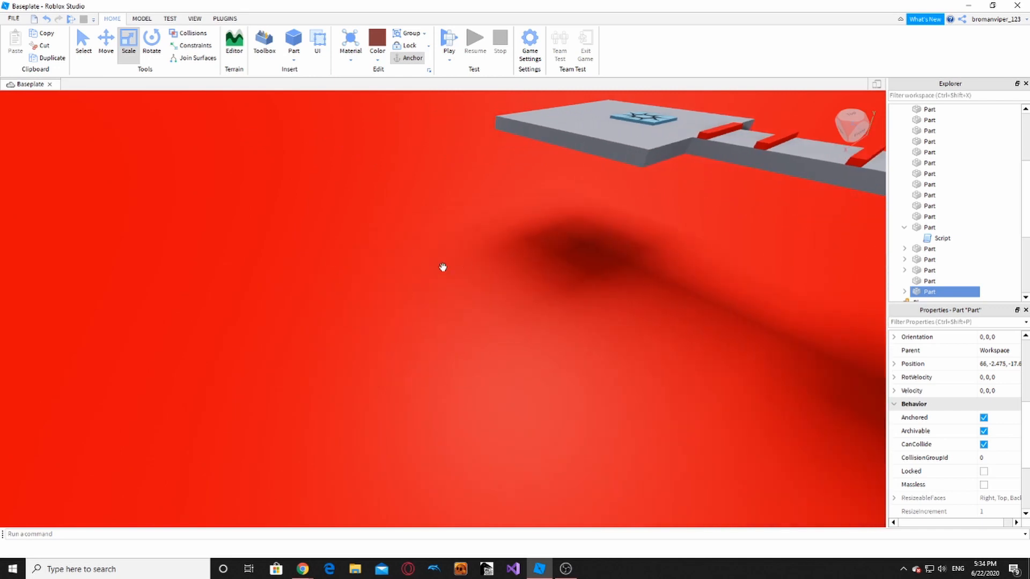
scroll(733, 303, "down", 1)
scroll(989, 395, "down", 2)
scroll(989, 396, "down", 1)
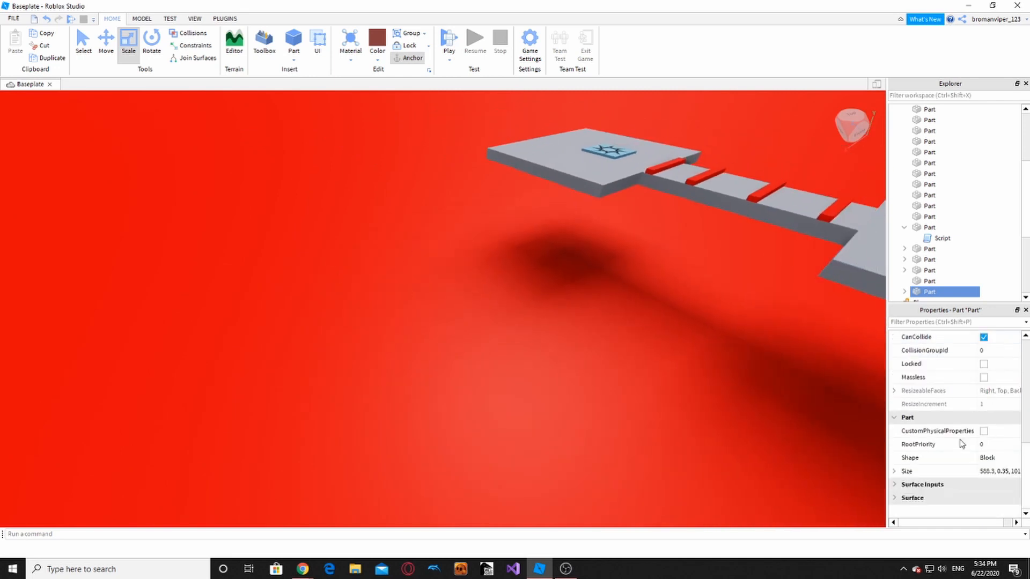
scroll(978, 449, "up", 1)
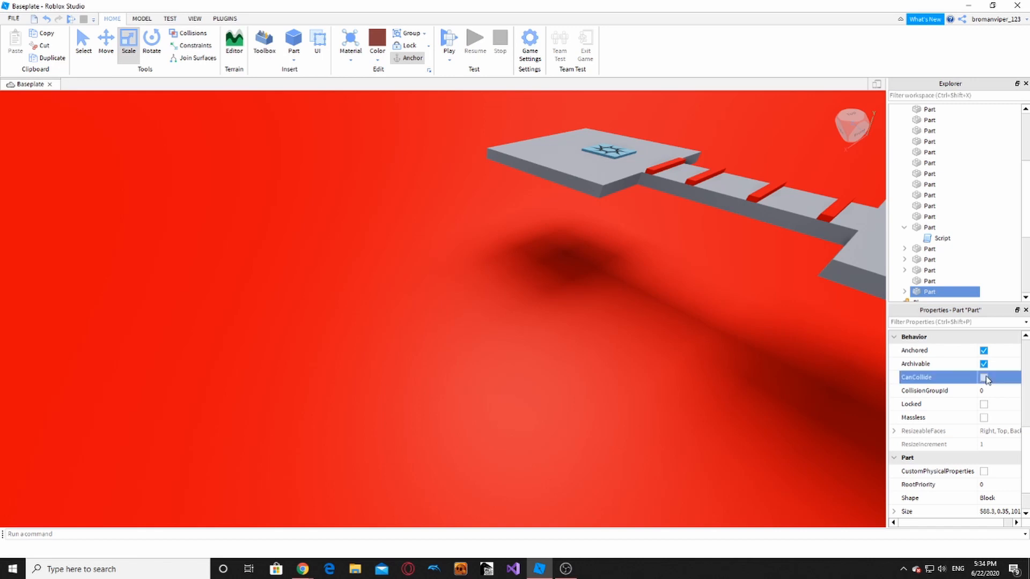
scroll(985, 382, "up", 4)
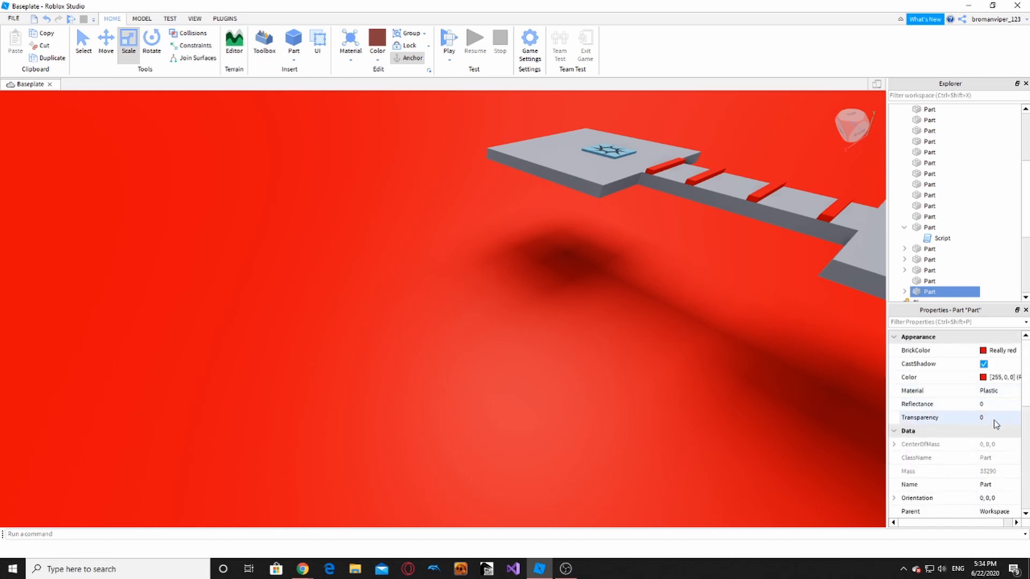
left_click(1019, 419)
type("1")
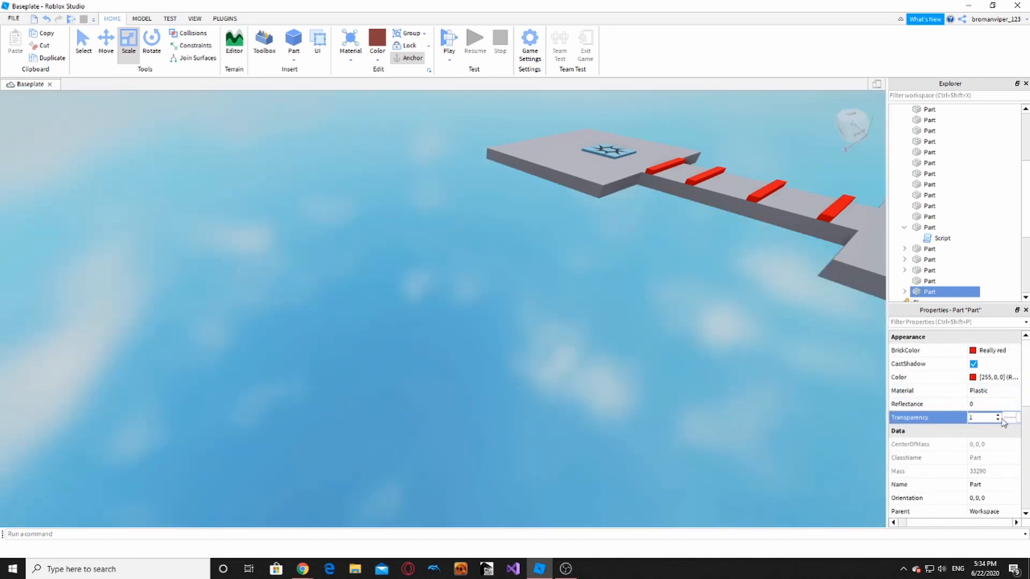
right_click_drag(400, 130, 394, 143)
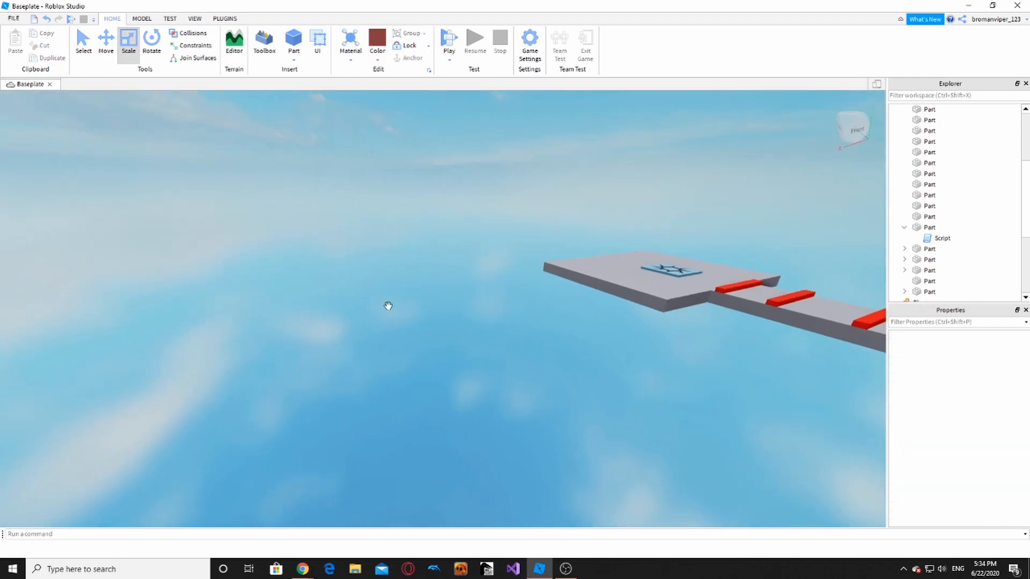
left_click(387, 306)
left_click(410, 152)
- Start a playtest and run the avatar off the spawn platform toward the colored blocks
key("d")
key("w")
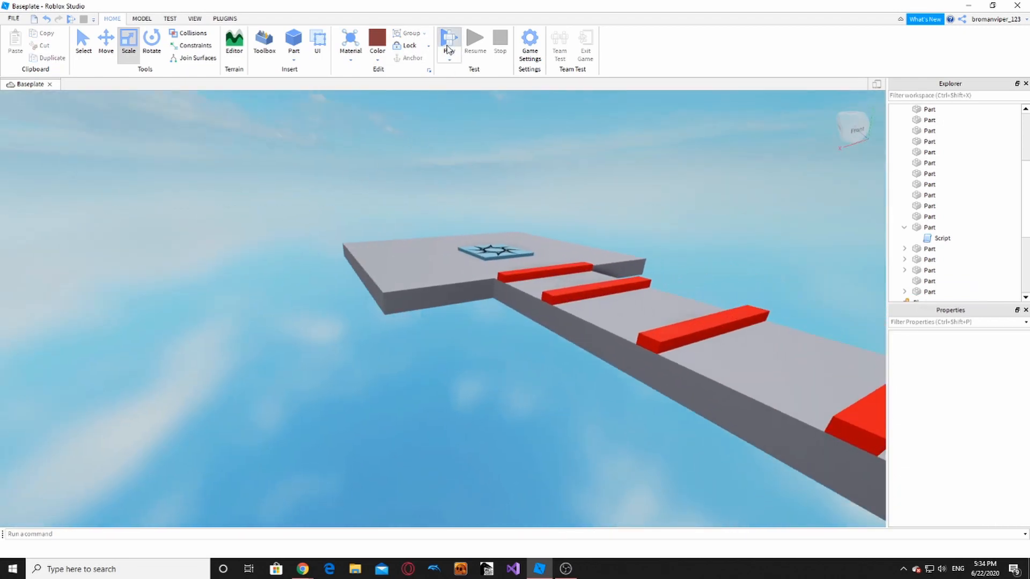
left_click(449, 48)
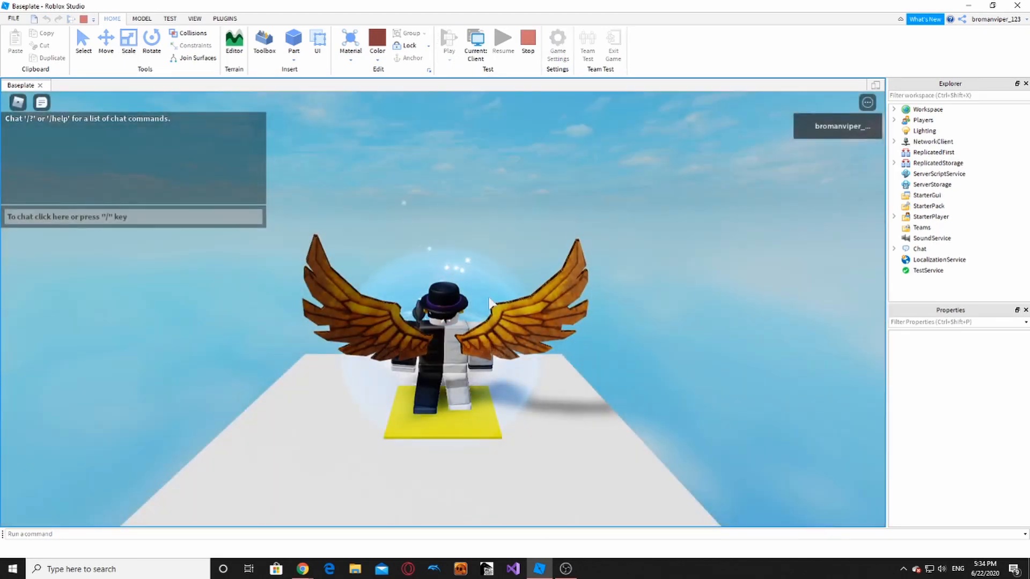
right_click_drag(489, 298, 489, 298)
key("w")
key("space")
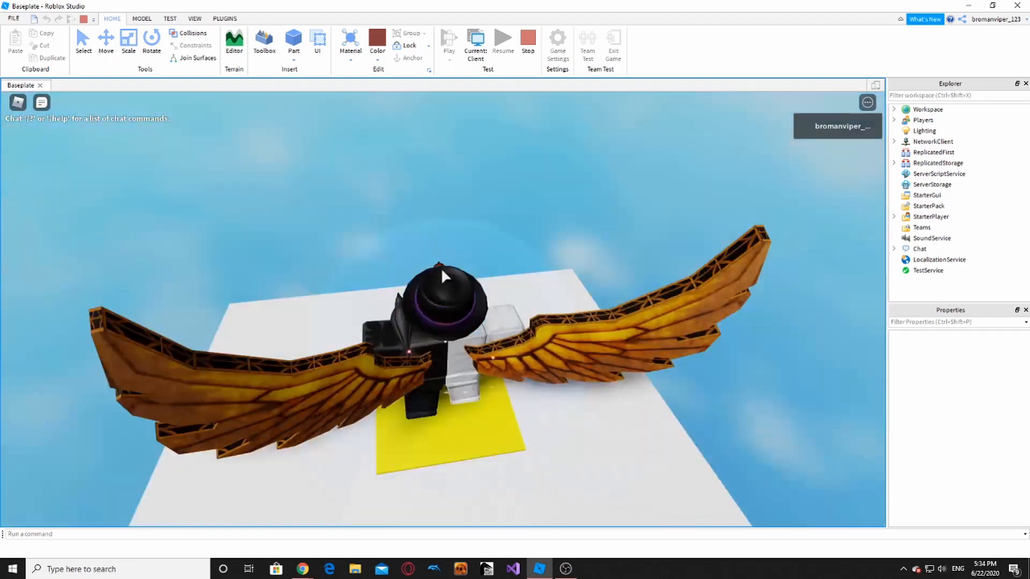
- Jump the avatar onto the blue pad and across the colored blocks to the checkpoint
scroll(441, 268, "down", 4)
key("w")
right_click_drag(441, 268, 441, 269)
key("space")
key("w")
key("space")
- Run along the rail path to the next checkpoint platform, then end the playtest
key("w")
key("space")
key("w")
key("space")
scroll(451, 269, "down", 5)
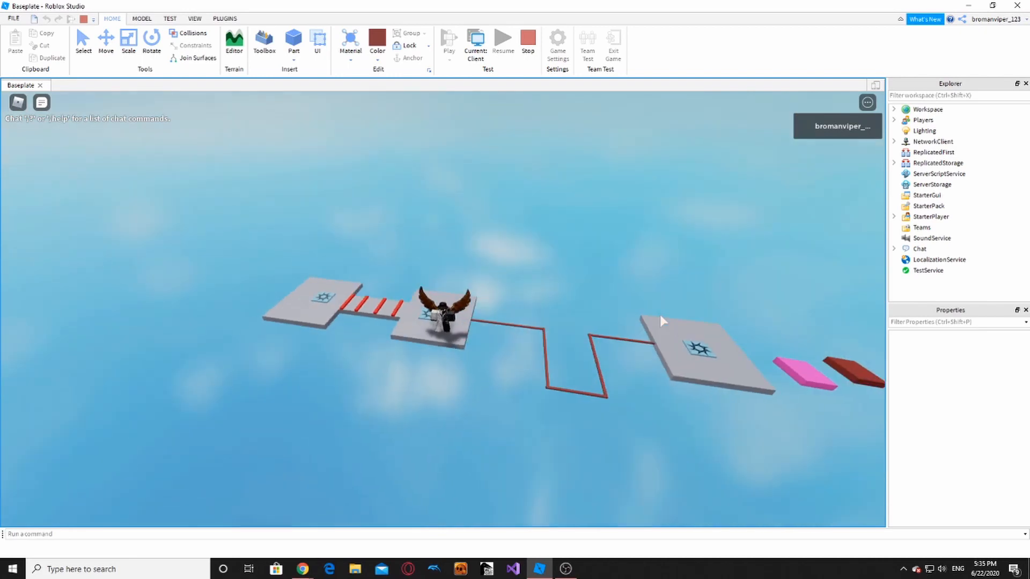
scroll(661, 320, "up", 2)
right_click_drag(661, 321, 660, 320)
scroll(554, 351, "down", 3)
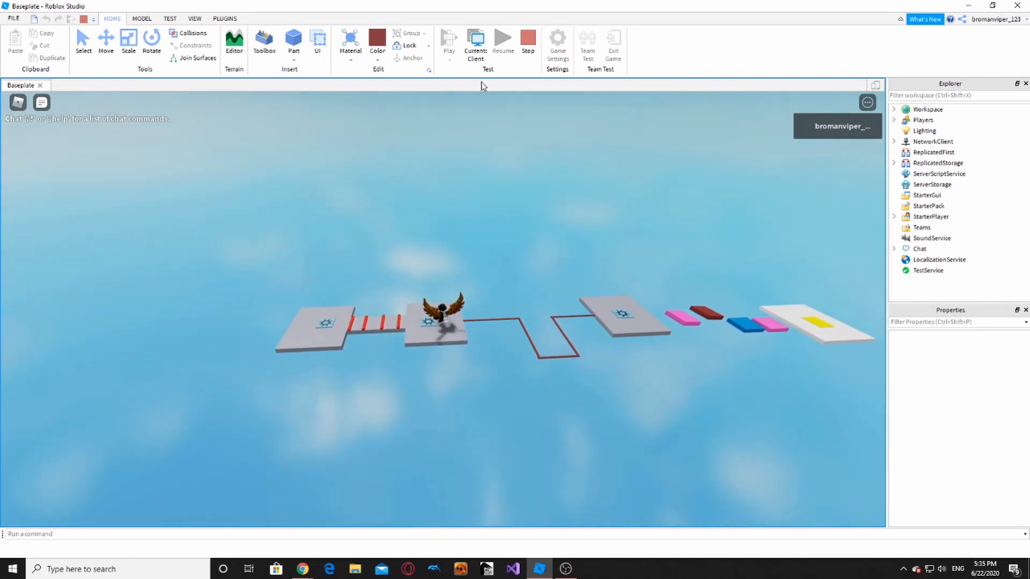
left_click(534, 54)
- Select a red block on the bridge, slide it along, and place a copy beside it
scroll(418, 311, "up", 10)
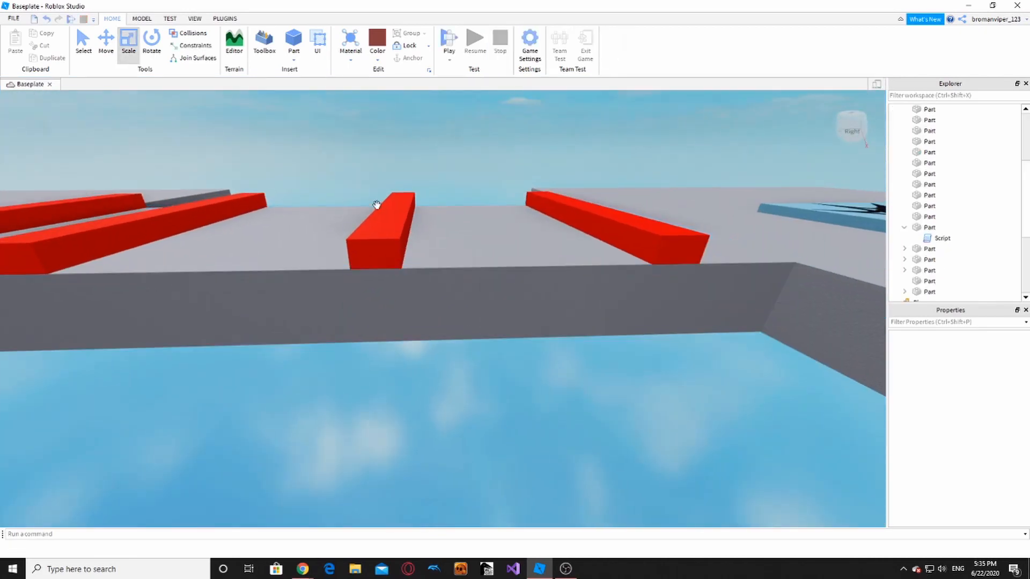
left_click(397, 224)
left_click(397, 224)
right_click_drag(397, 224, 427, 213)
scroll(428, 213, "down", 5)
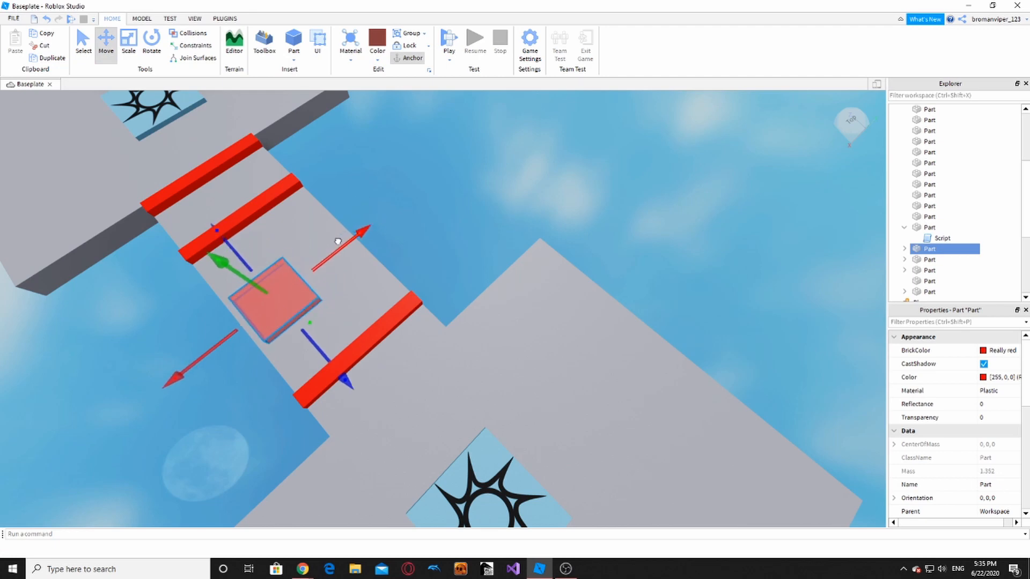
left_click_drag(383, 232, 404, 228)
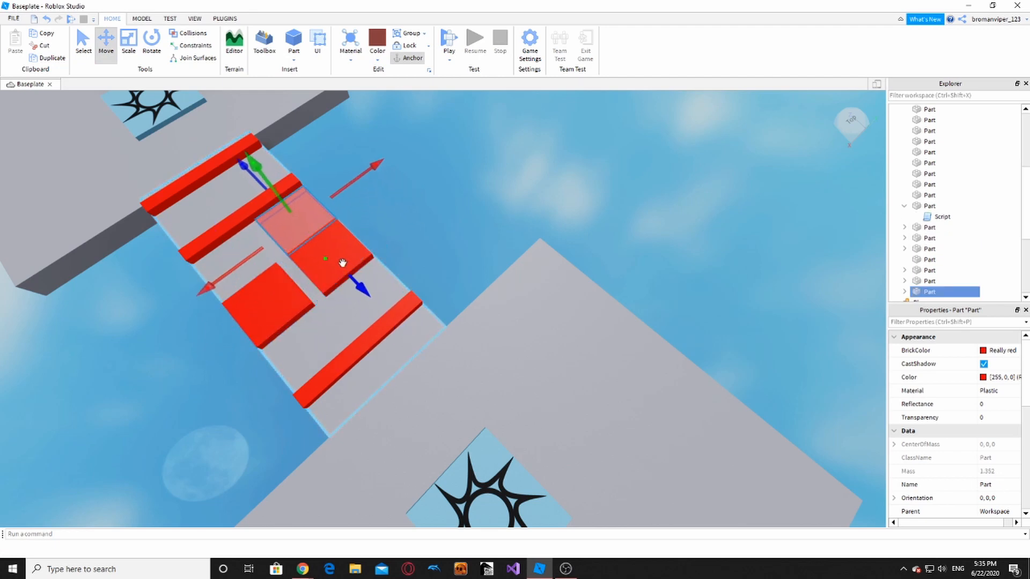
left_click_drag(359, 179, 342, 202)
- Move the three red blocks across the bridge and duplicate them with Ctrl+D
left_click(487, 222)
right_click_drag(466, 226, 464, 225)
scroll(465, 225, "down", 6)
scroll(321, 279, "up", 6)
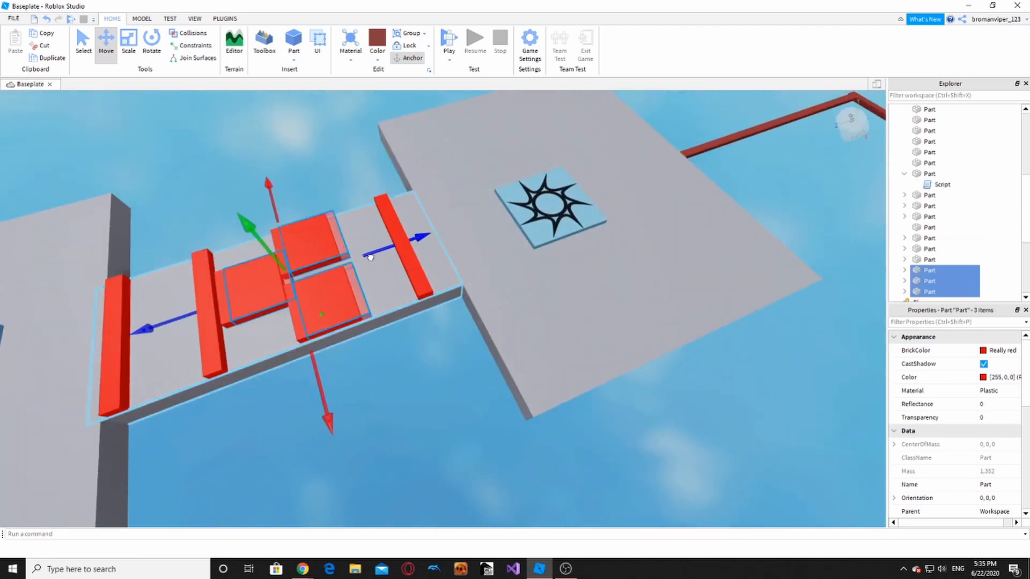
left_click_drag(370, 257, 258, 279)
key("ctrl+d")
scroll(276, 290, "down", 6)
left_click(285, 324)
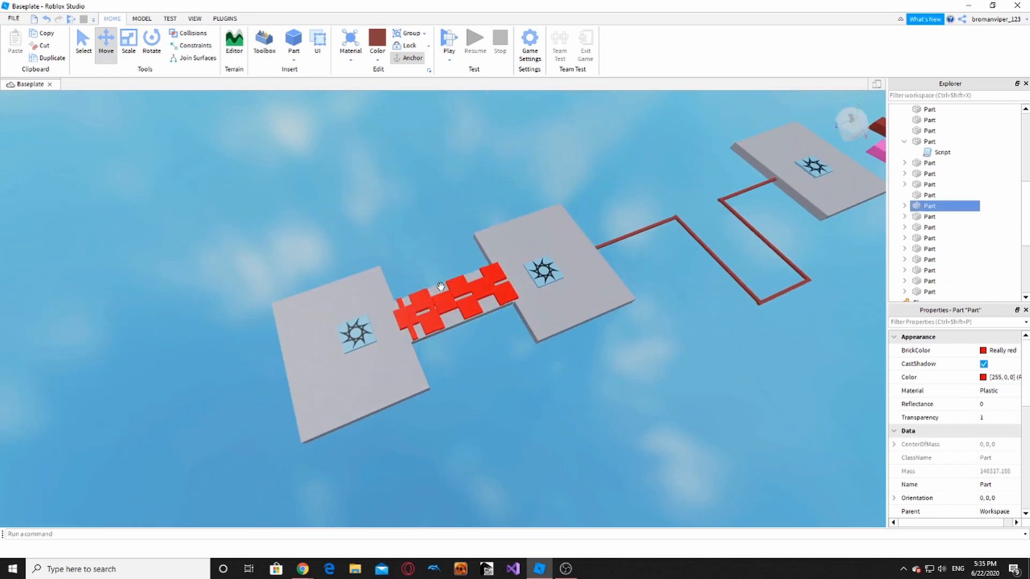
scroll(407, 258, "up", 3)
right_click_drag(395, 245, 395, 239)
scroll(396, 239, "down", 8)
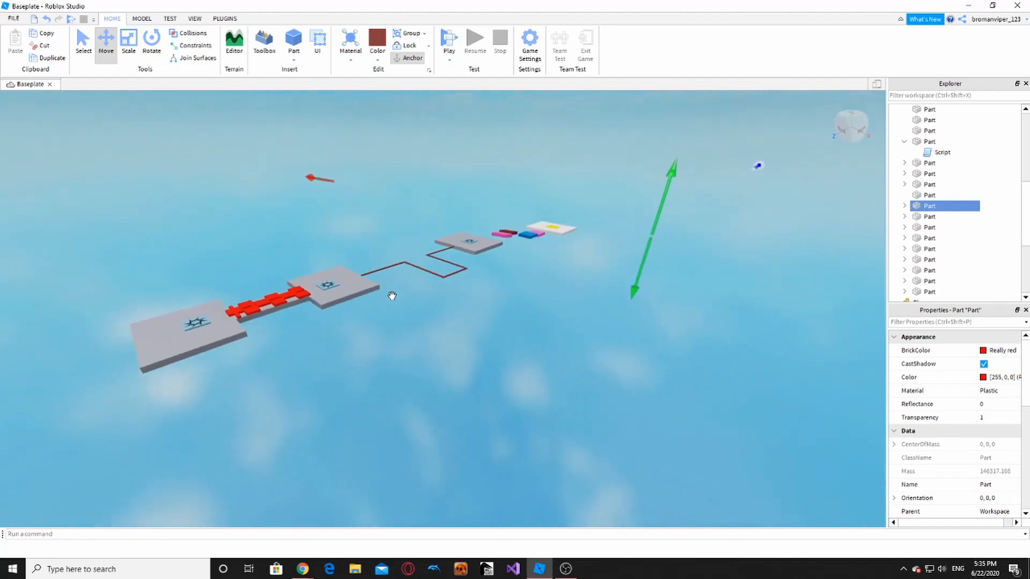
right_click_drag(392, 296, 391, 299)
key("s")
key("d")
left_click_drag(122, 198, 490, 299)
right_click_drag(534, 332, 520, 324)
key("w")
key("d")
left_click(521, 324)
key("w")
key("s")
key("d")
key("w")
key("w")
key("s")
key("d")
key("w")
key("s")
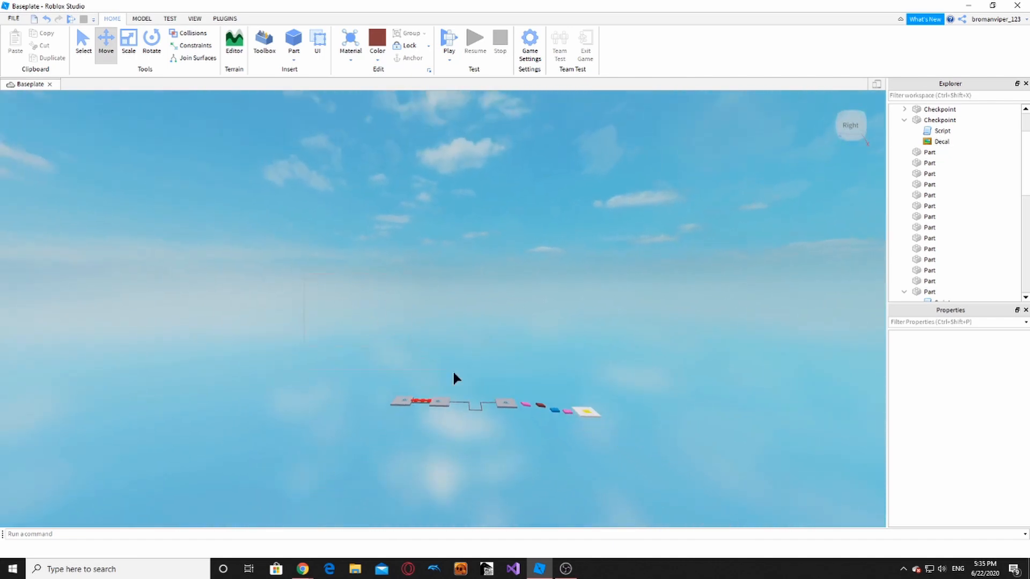
left_click_drag(453, 374, 631, 438)
key("w")
left_click(562, 269)
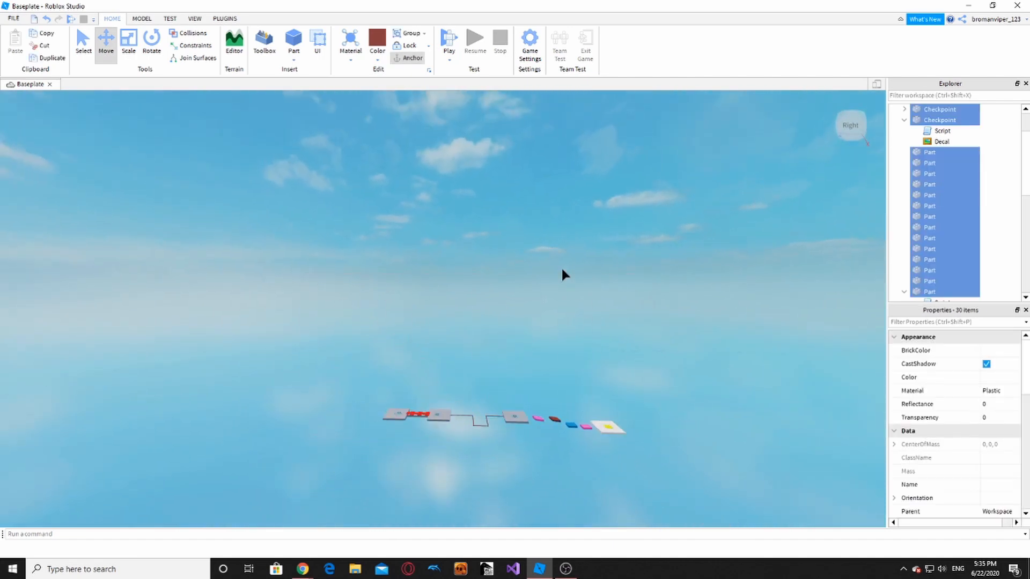
right_click_drag(561, 271, 525, 277)
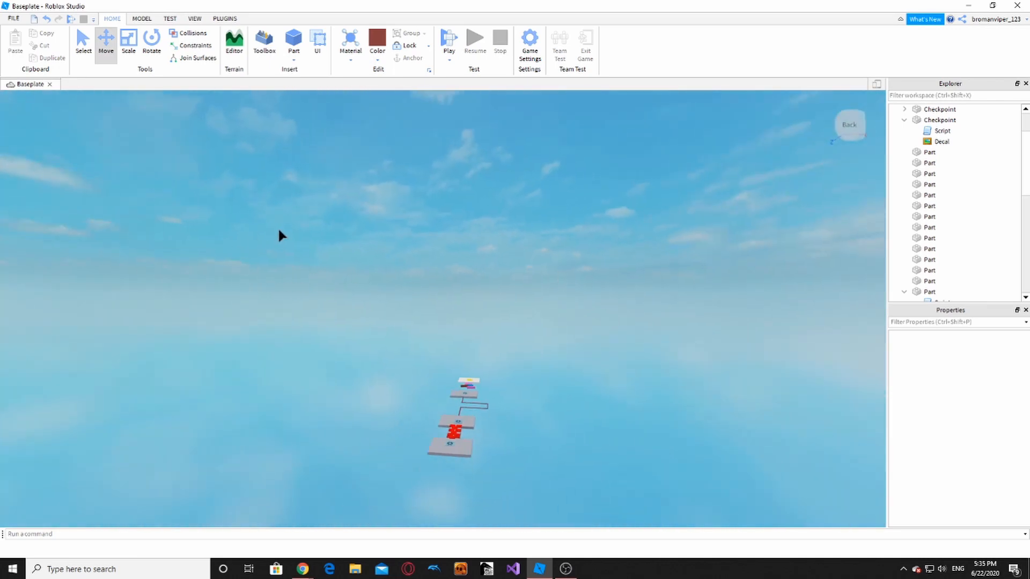
left_click_drag(348, 298, 595, 427)
key("w")
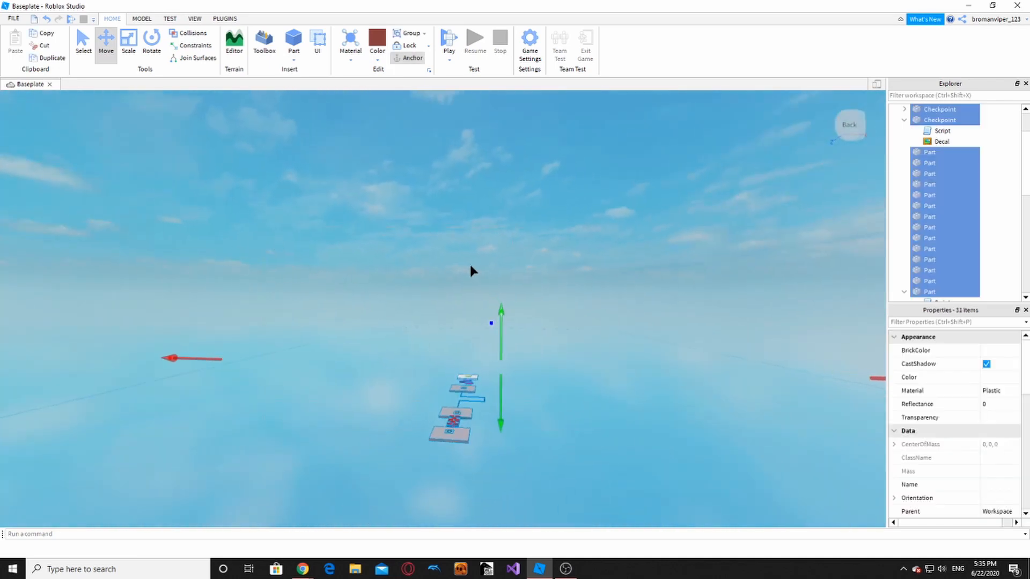
left_click(470, 265)
key("w")
key("d")
right_click_drag(470, 265, 479, 260)
key("d")
key("s")
key("s")
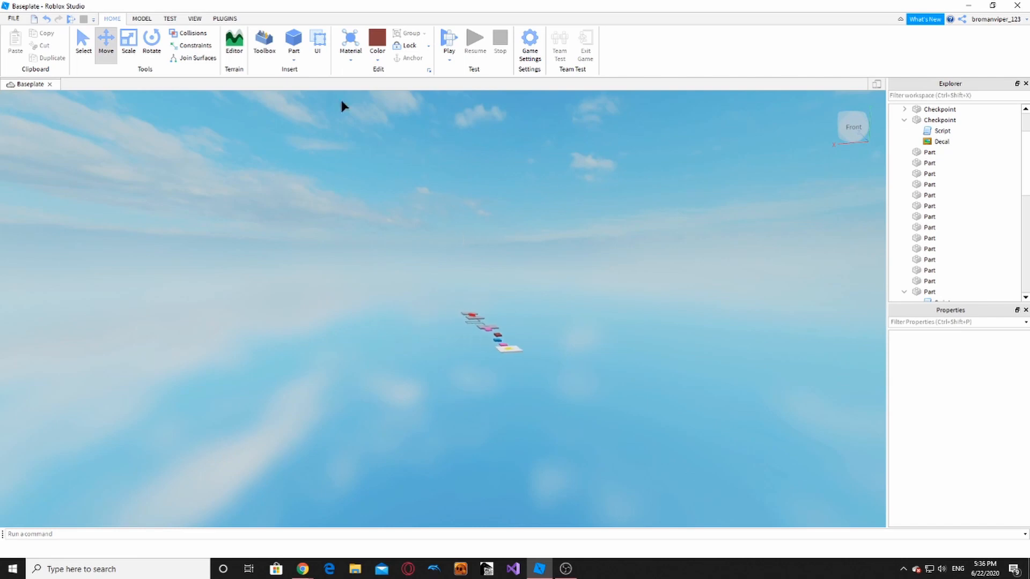